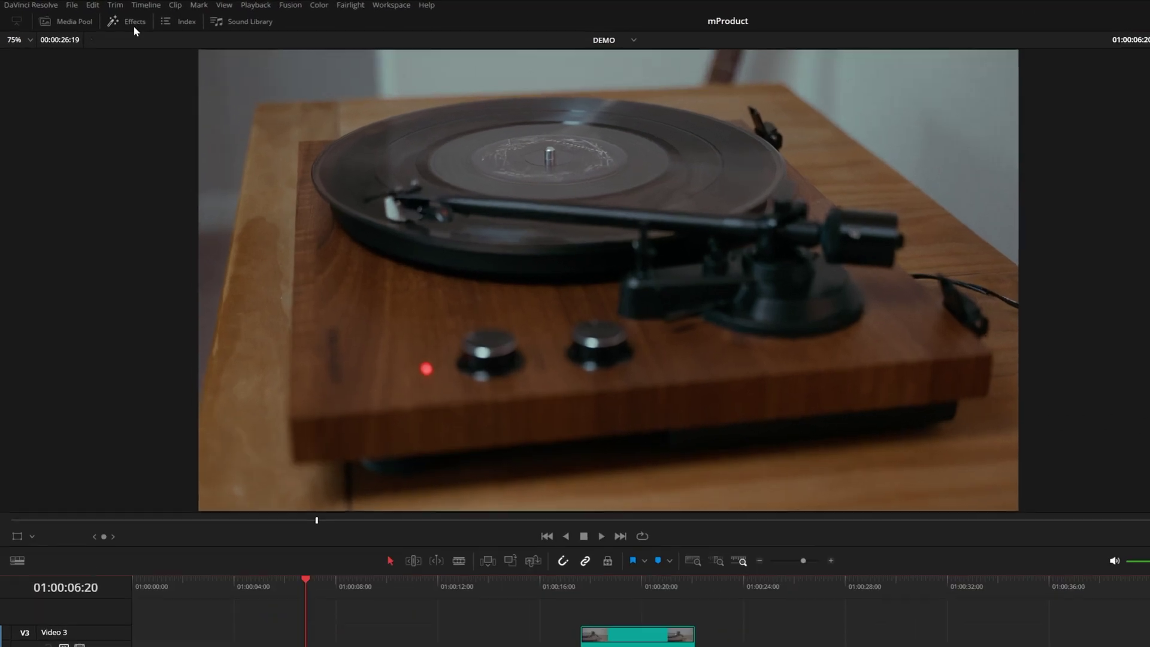
Show the Effects Library panel next to the turntable edit on the Edit page
left_click(103, 17)
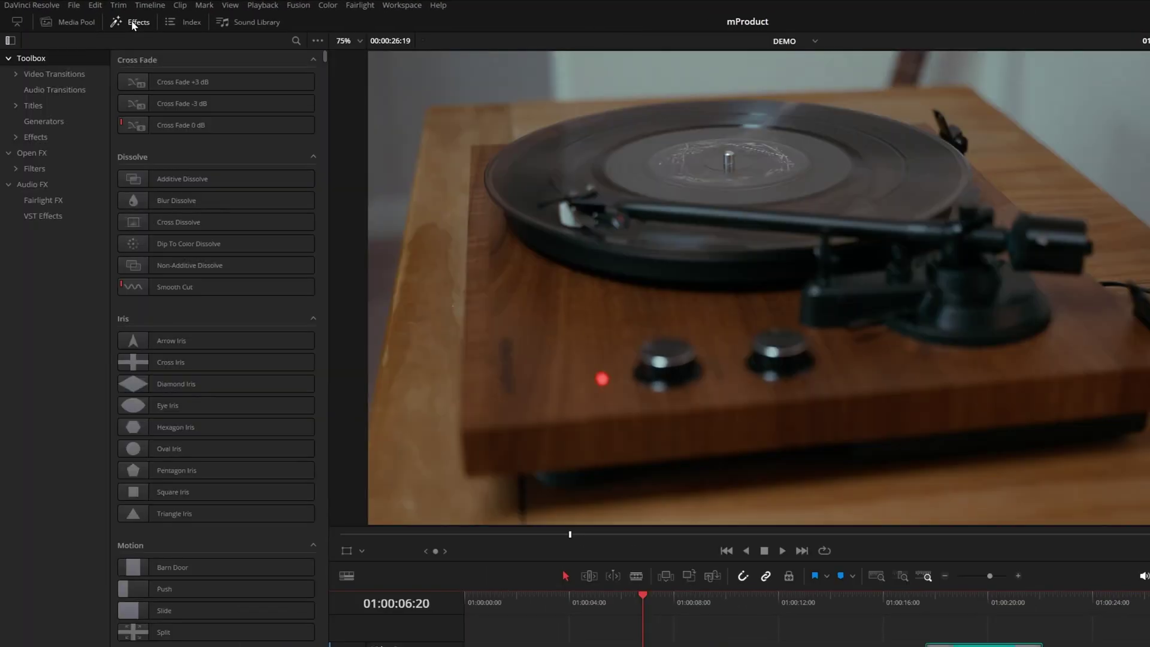
left_click(15, 74)
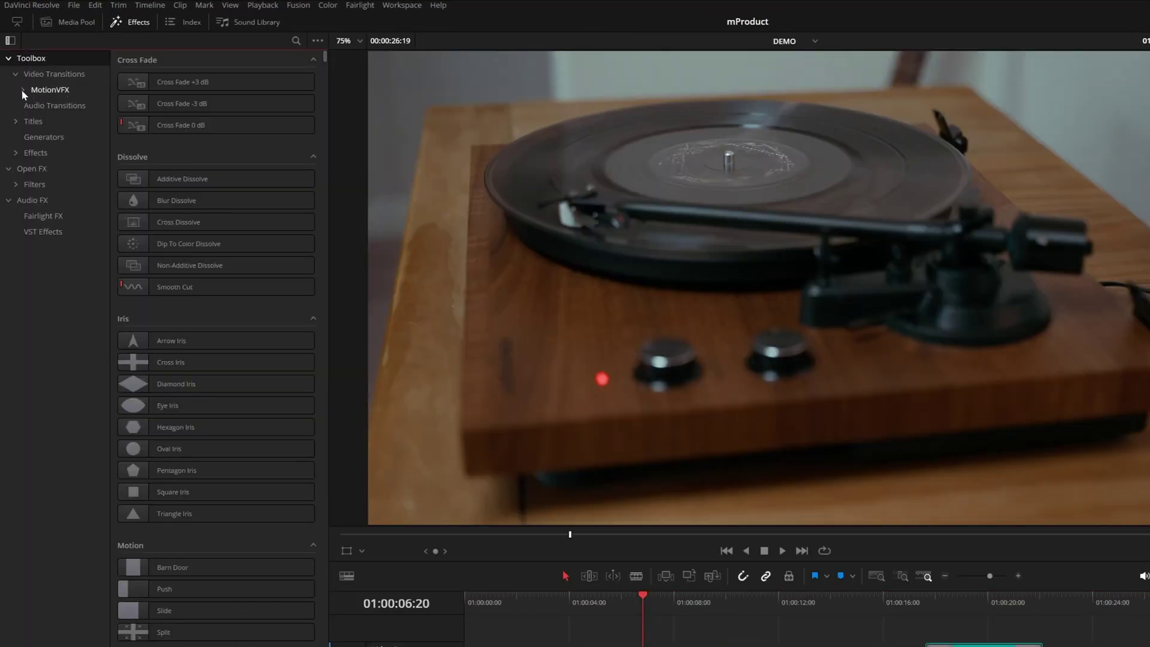
left_click(23, 90)
left_click(72, 326)
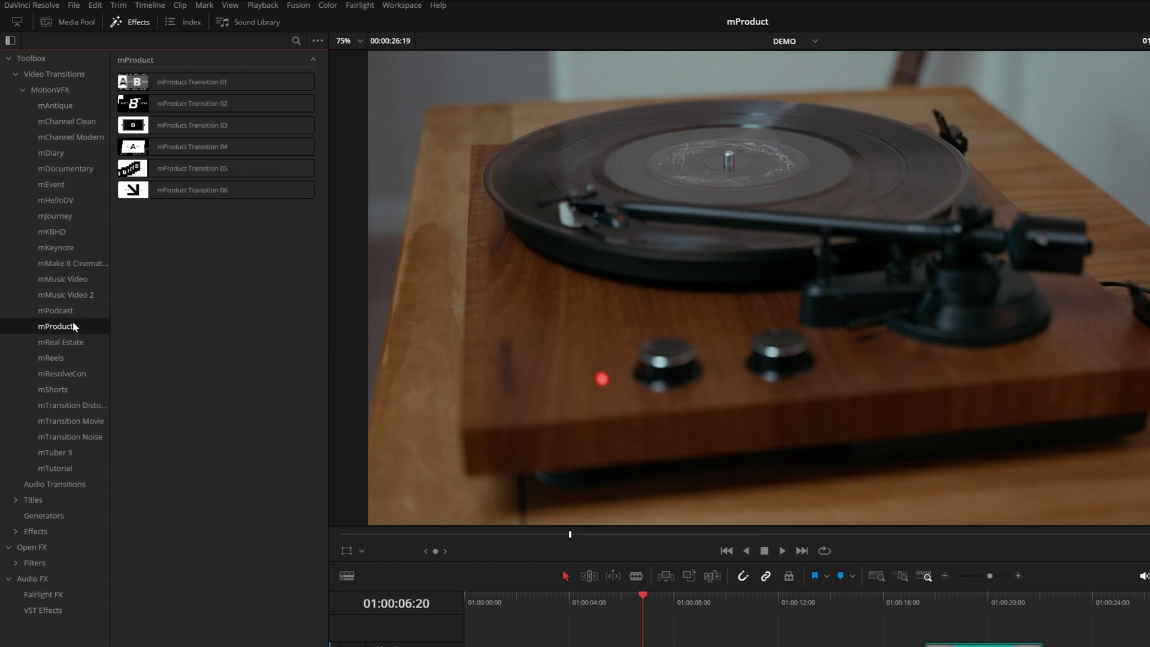
left_click(16, 501)
left_click(22, 515)
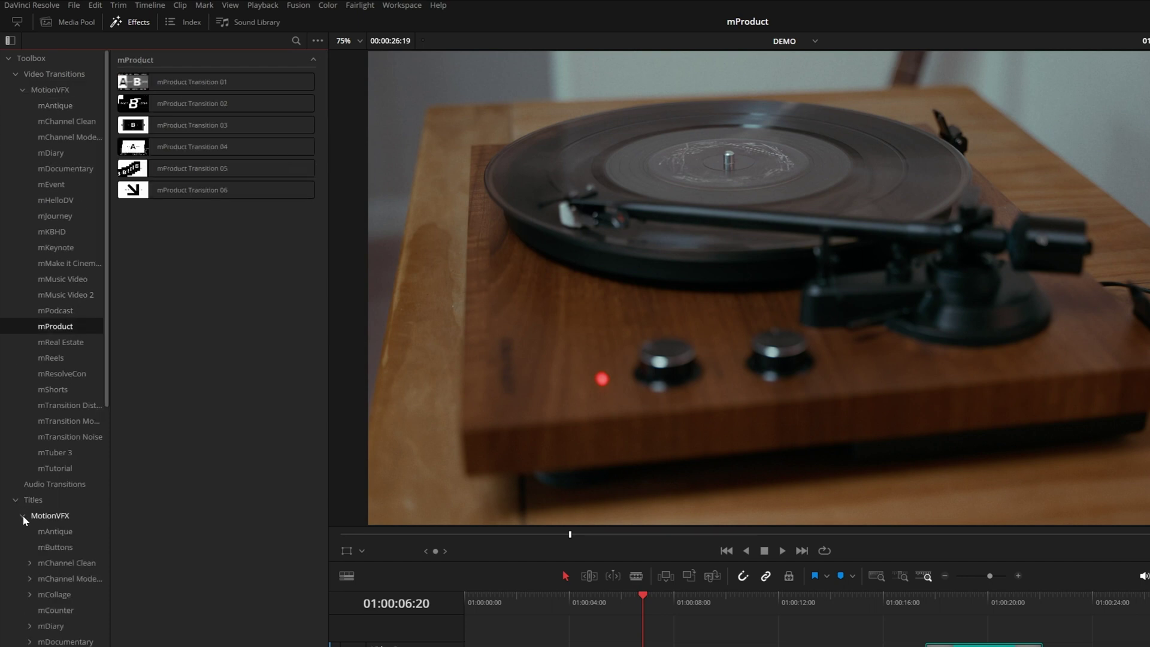
left_click_drag(110, 354, 112, 597)
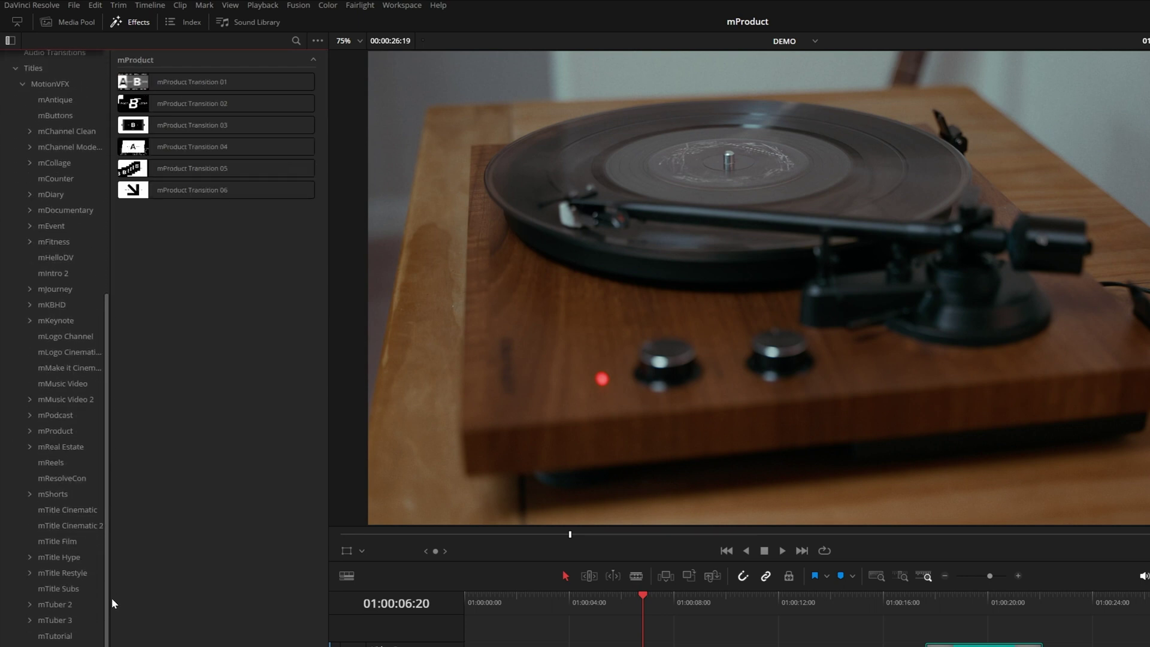
left_click(34, 395)
left_click(75, 408)
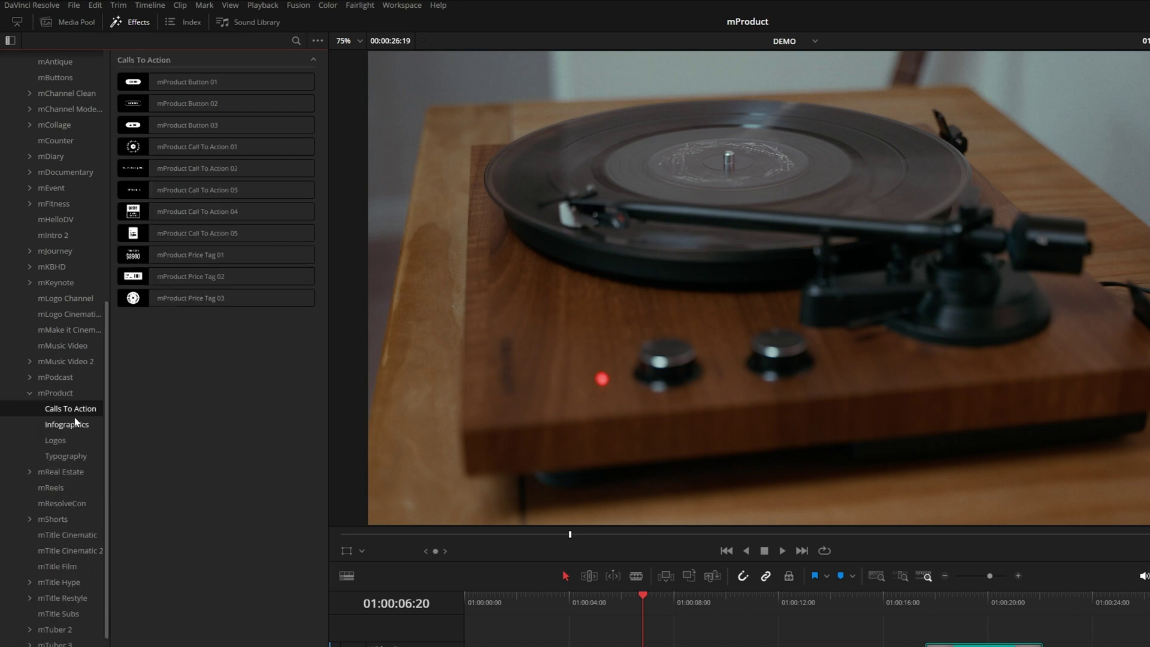
left_click(76, 425)
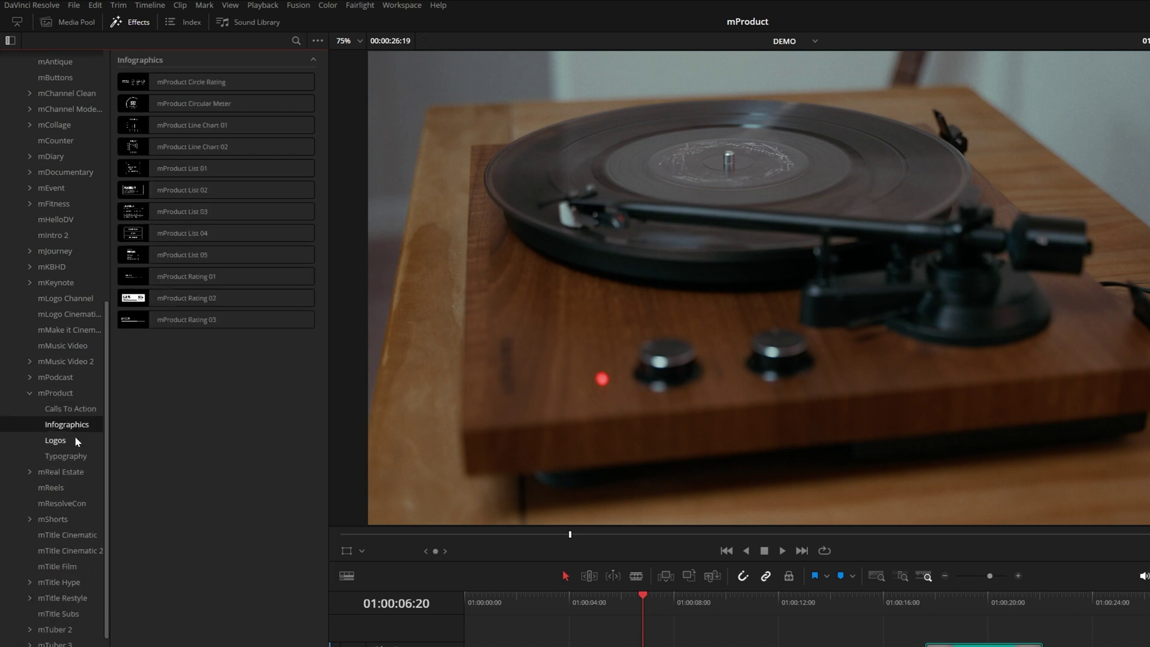
left_click(74, 439)
left_click(77, 456)
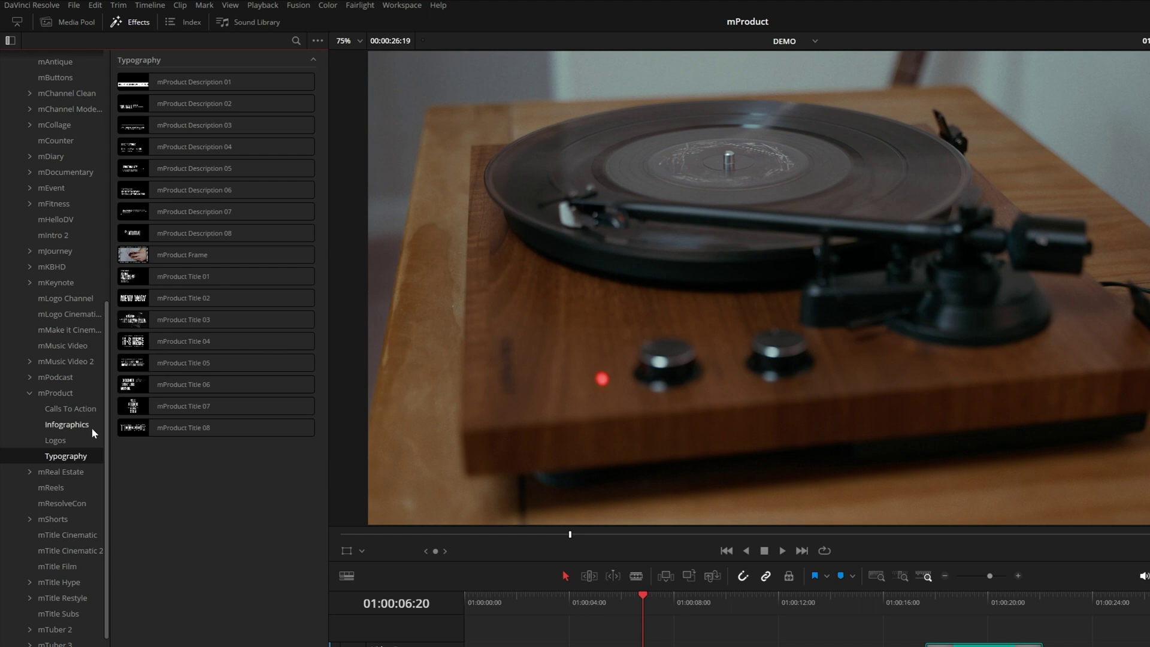
scroll(101, 479, "down", 3)
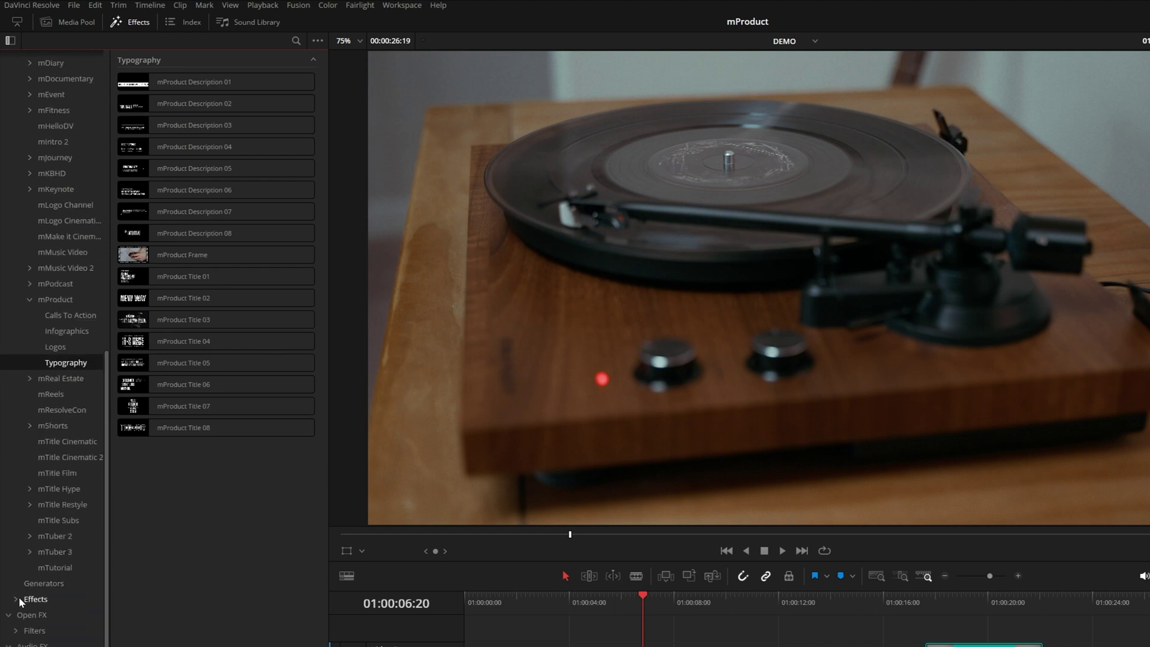
scroll(36, 599, "down", 15)
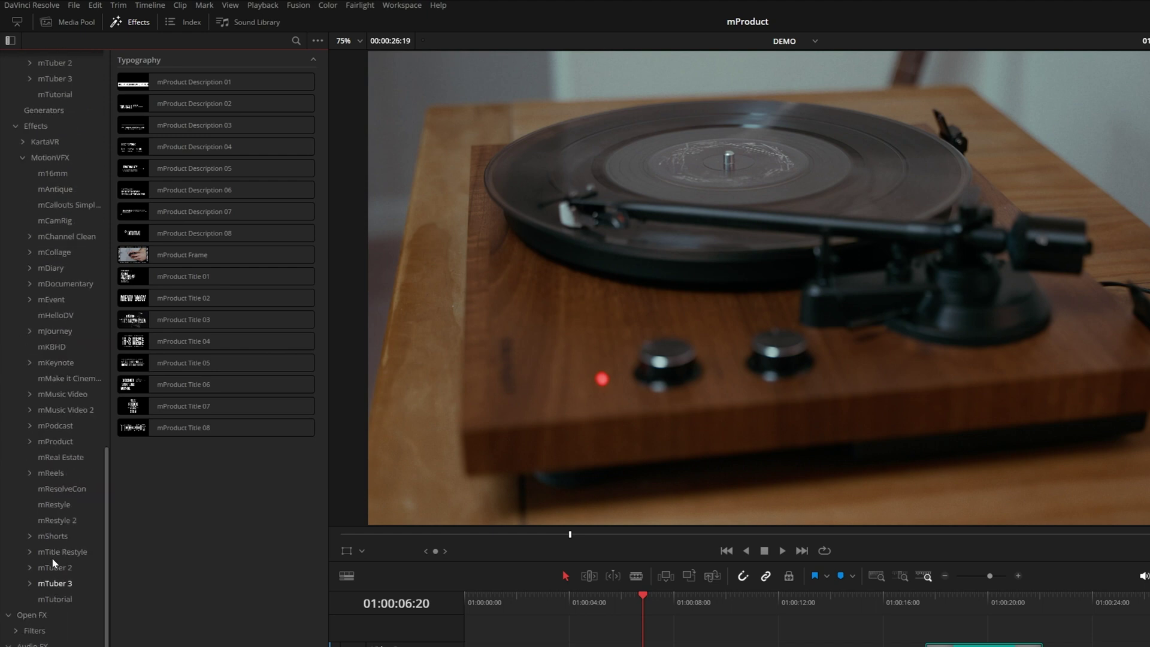
left_click(53, 442)
left_click(63, 458)
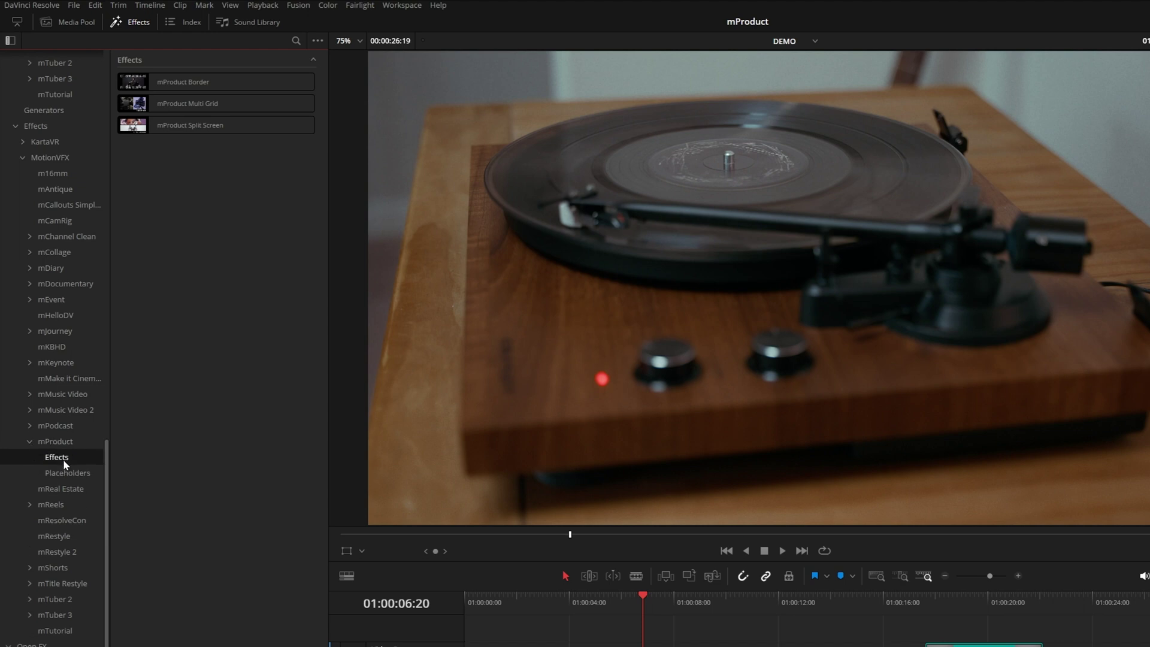
left_click(65, 472)
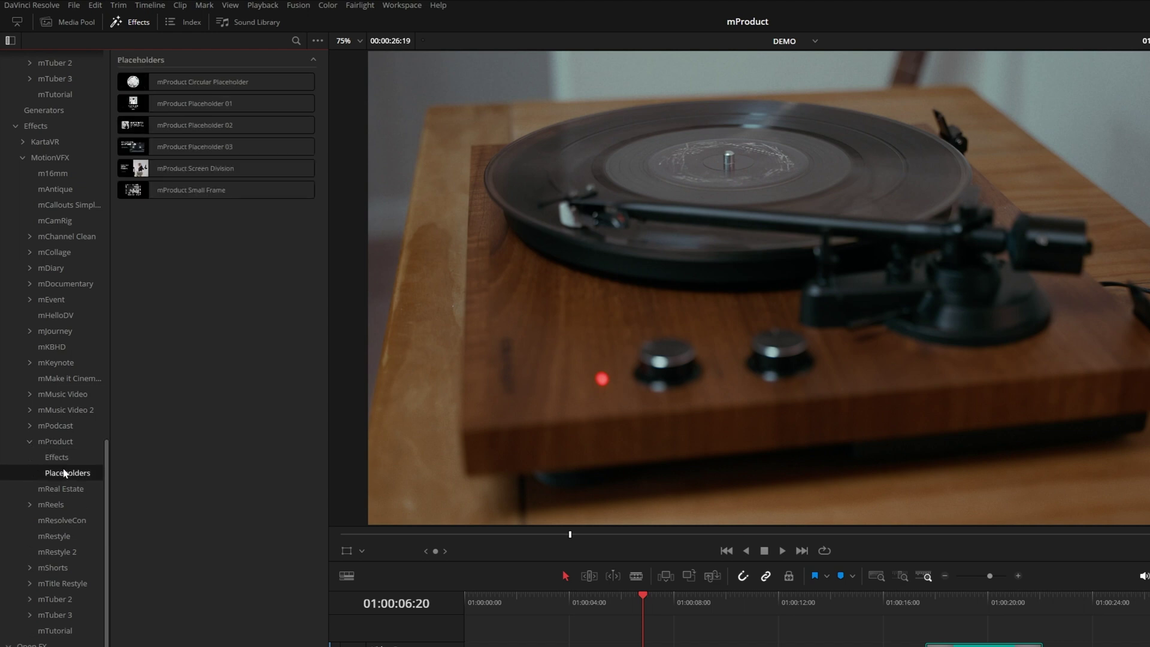
scroll(78, 459, "up", 20)
left_click(42, 59)
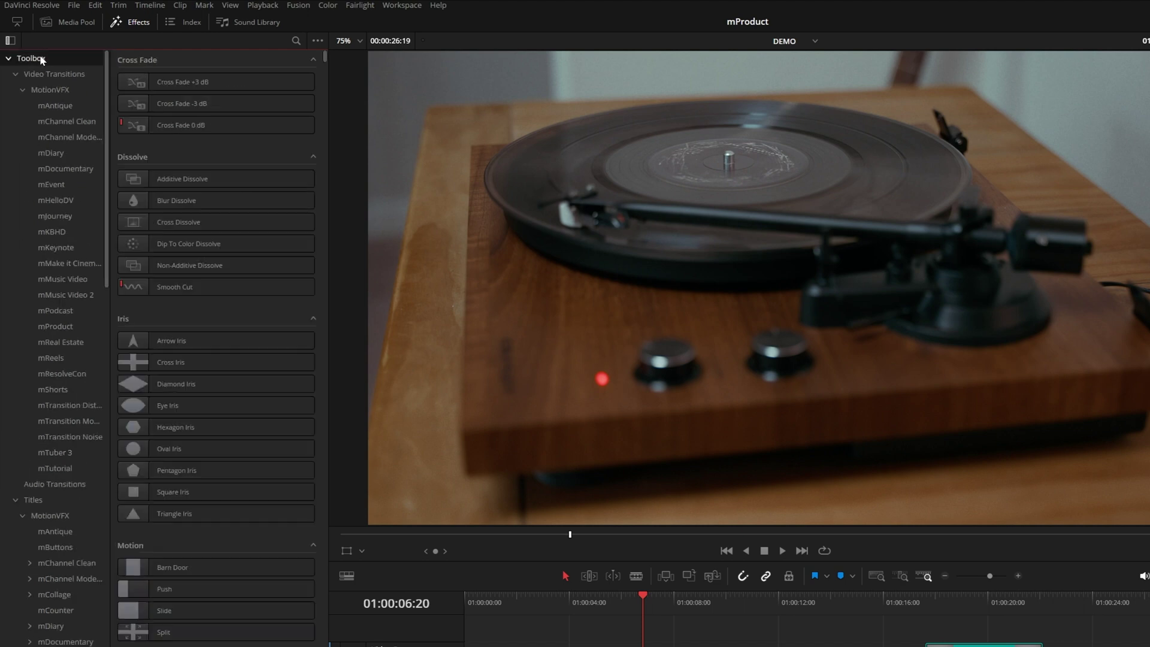
Search the Effects Library for 'mproduct' and hide the category tree to widen the list
left_click(296, 41)
type("mproduct")
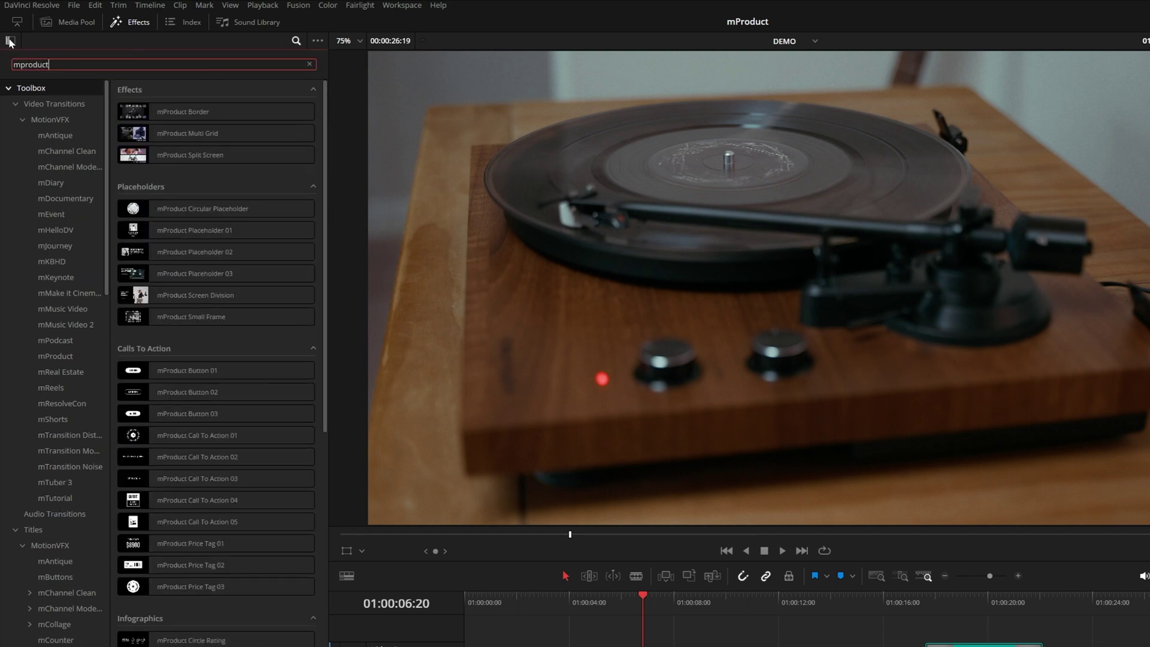
left_click(10, 41)
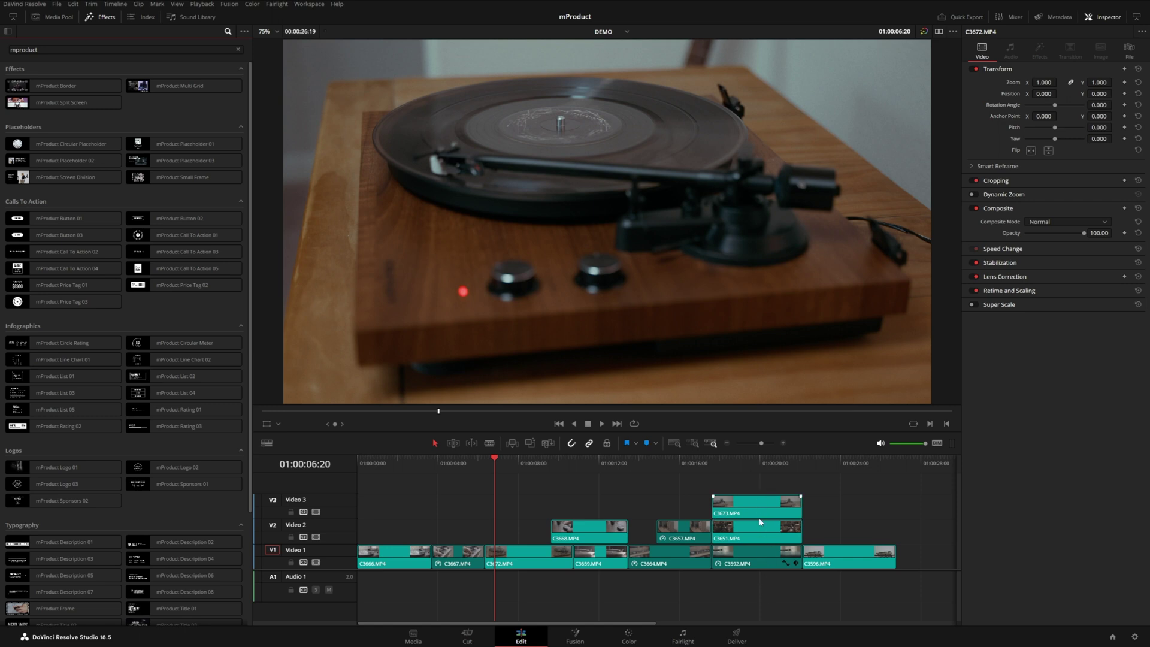
Merge clips C3673, C3651 and C3592 into Fusion Clip 1 and drop mProduct Multi Grid onto it
left_click_drag(773, 490, 751, 588)
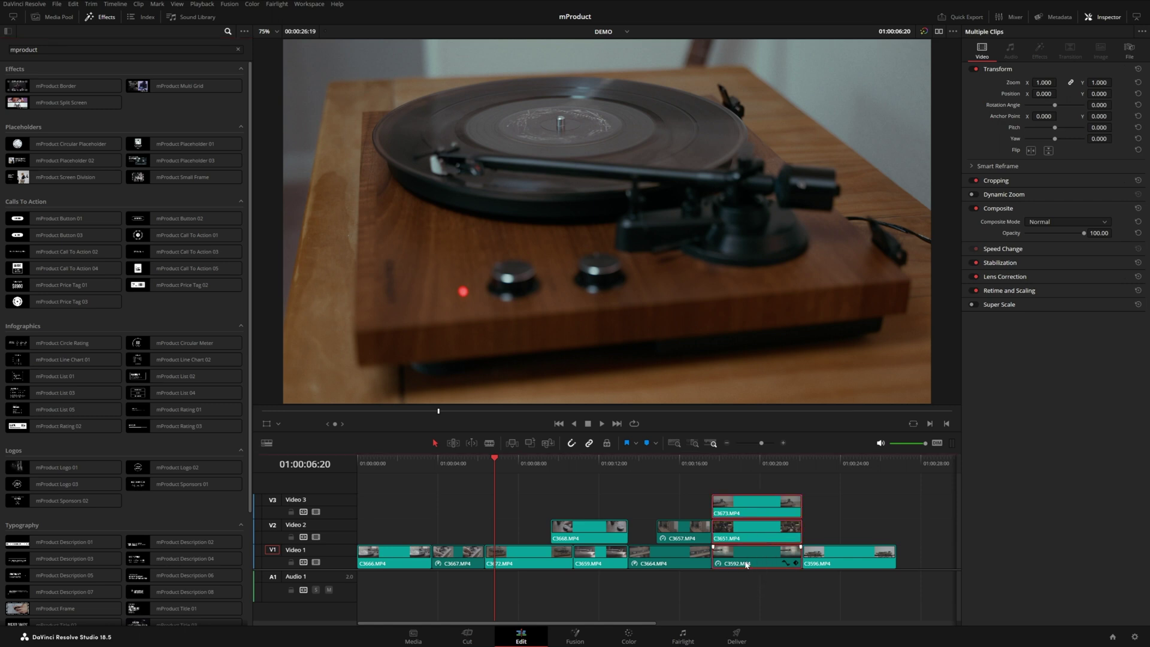
right_click(747, 564)
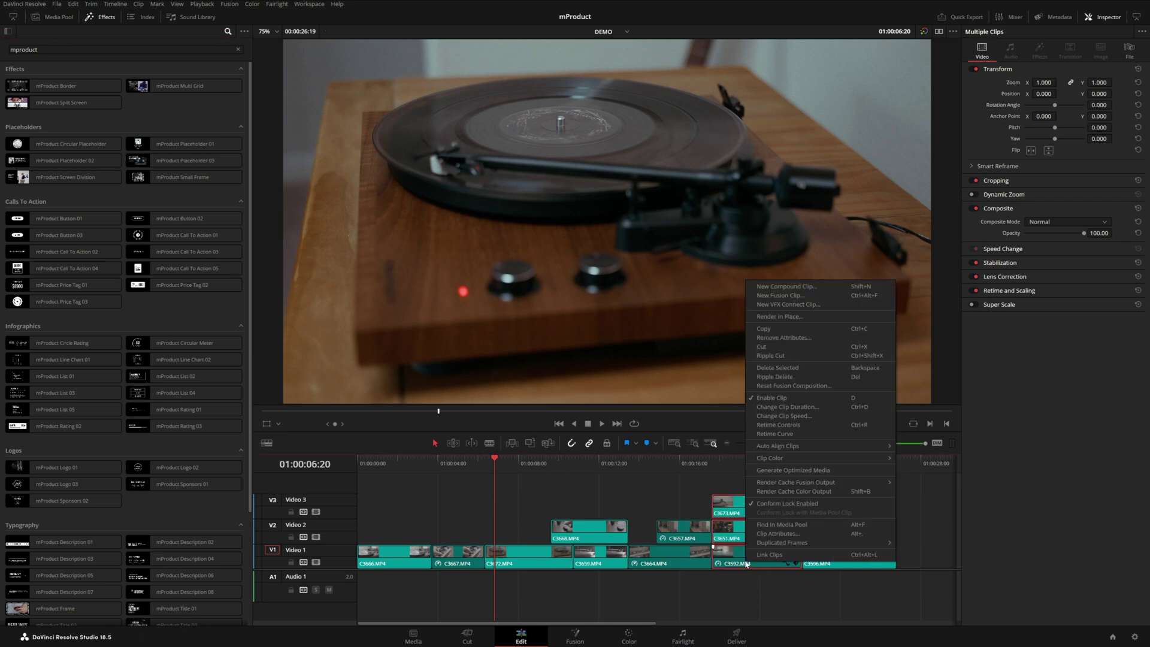
left_click(787, 296)
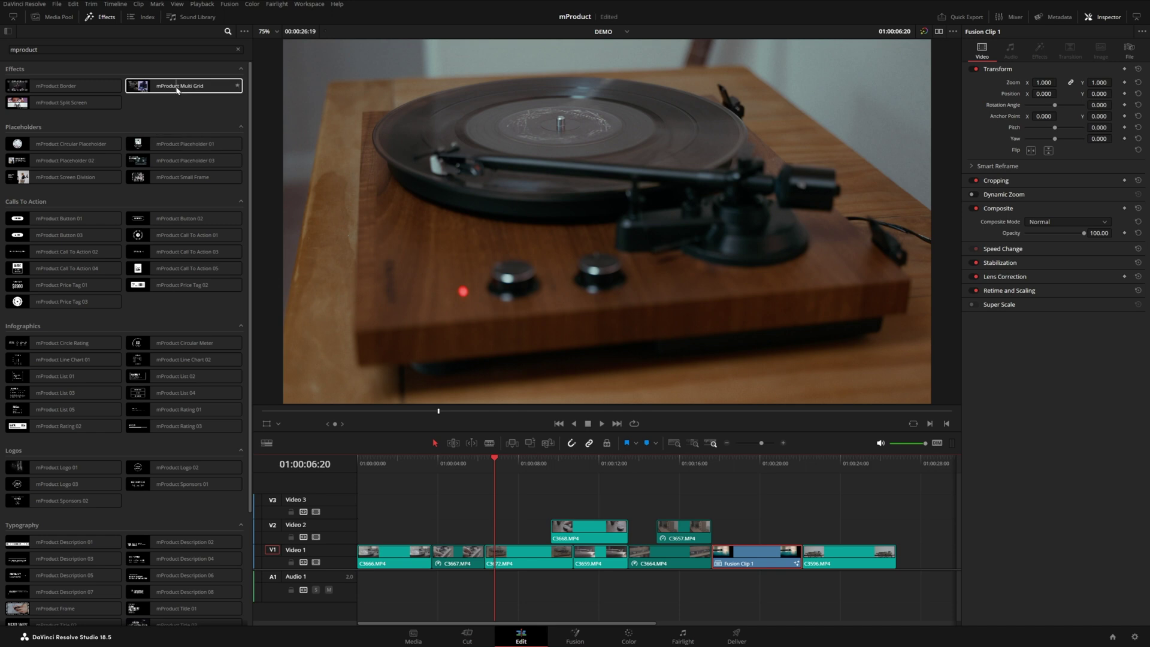
left_click_drag(178, 90, 752, 563)
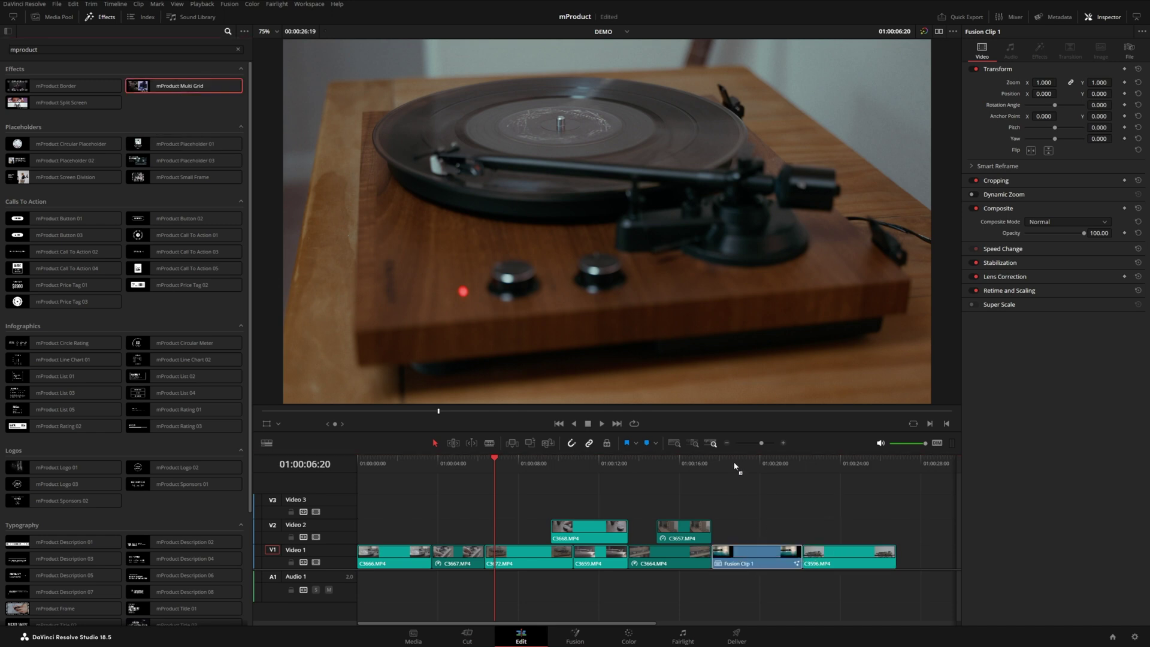
Apply mProduct Multi Grid to the fusion clip, set Grid Size to 3x1, and save the project
left_click(742, 467)
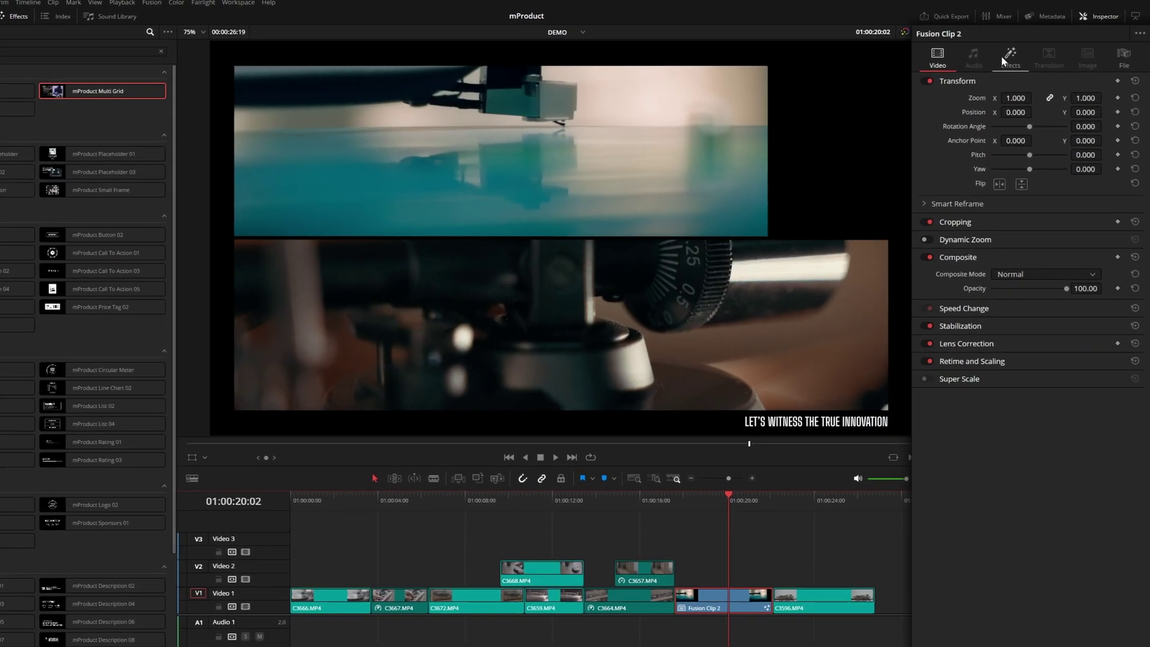
left_click(1036, 51)
left_click(920, 202)
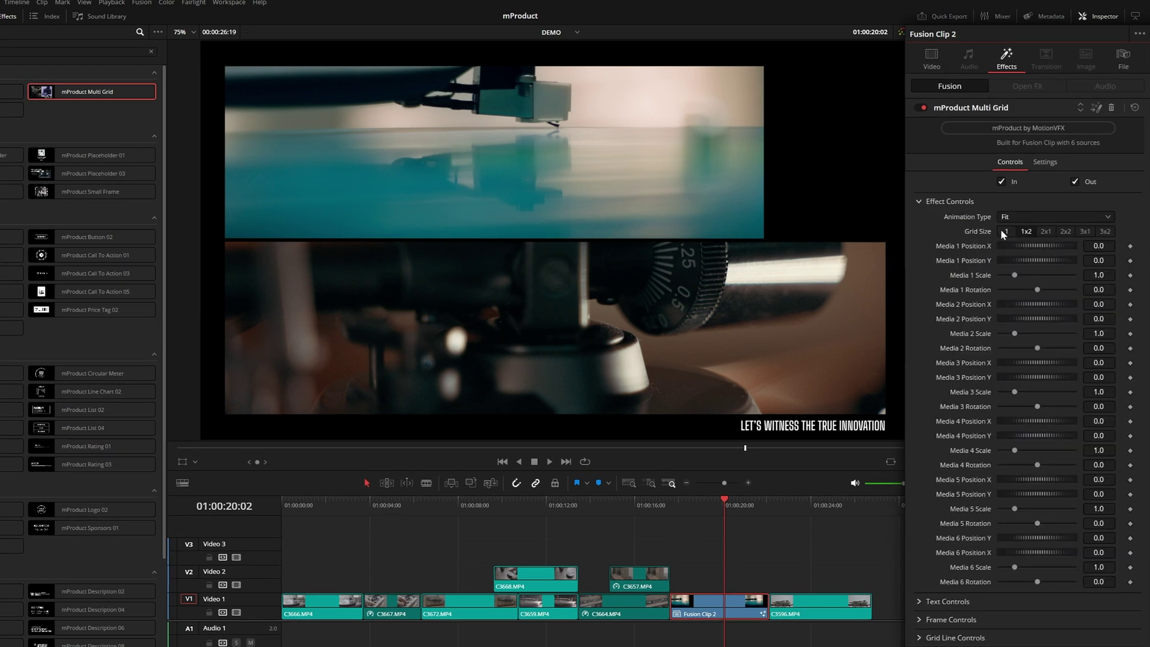
left_click(1106, 232)
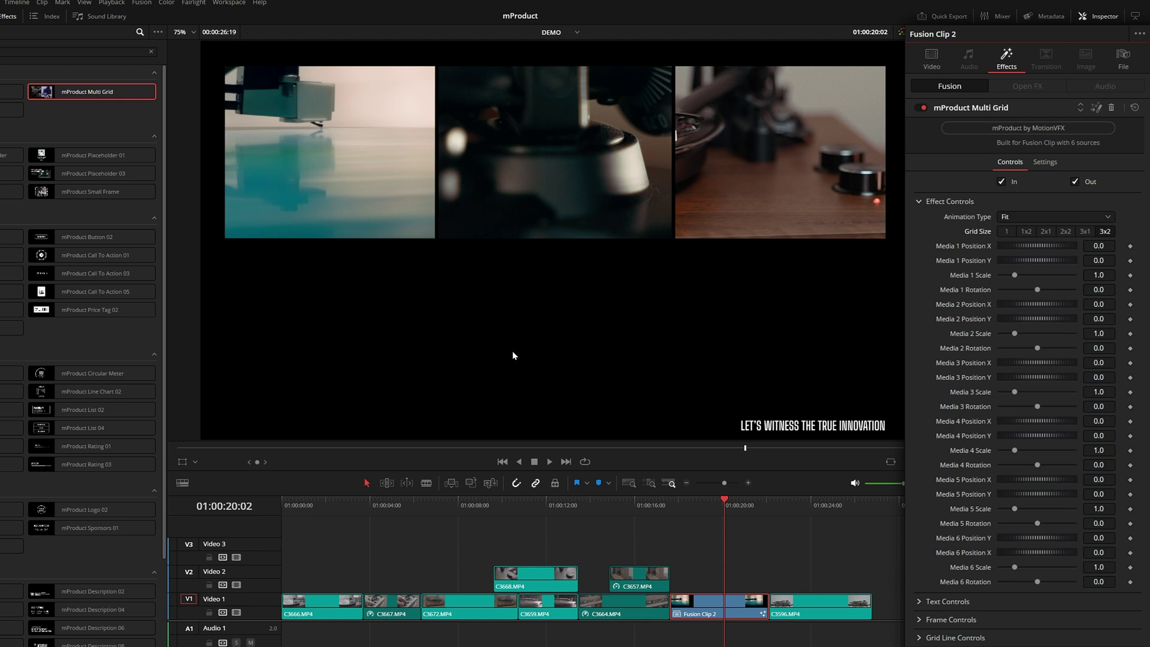
left_click(1086, 231)
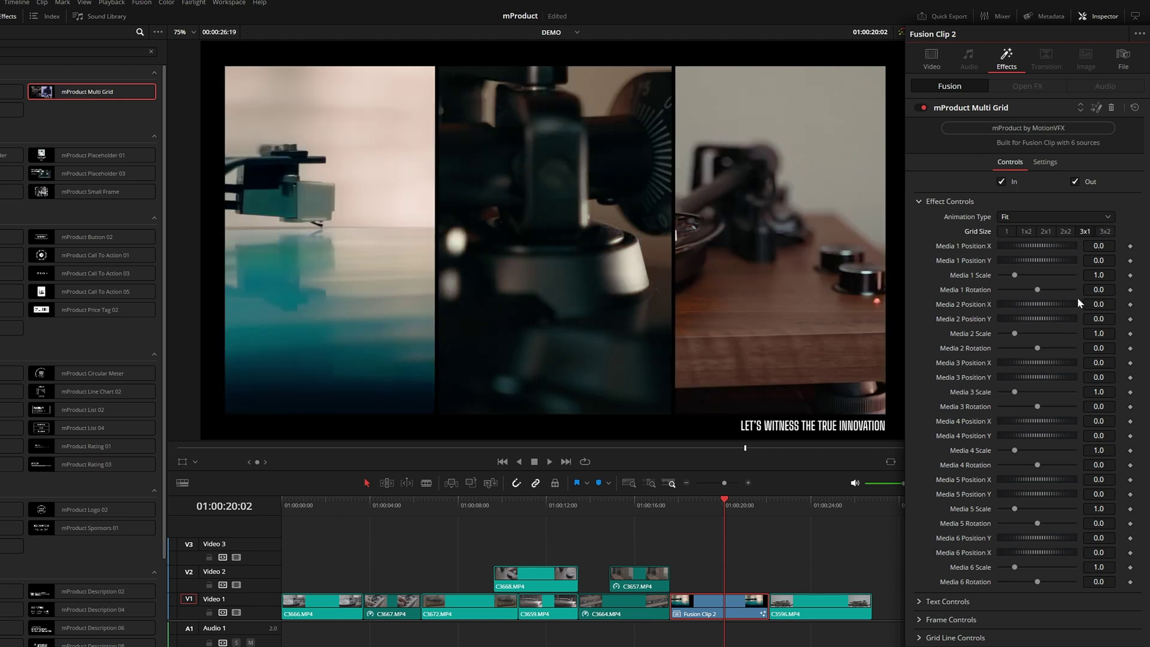
key("ctrl+s")
Review the grid's animation style options and return the playhead to the fusion clip's start
left_click(1022, 221)
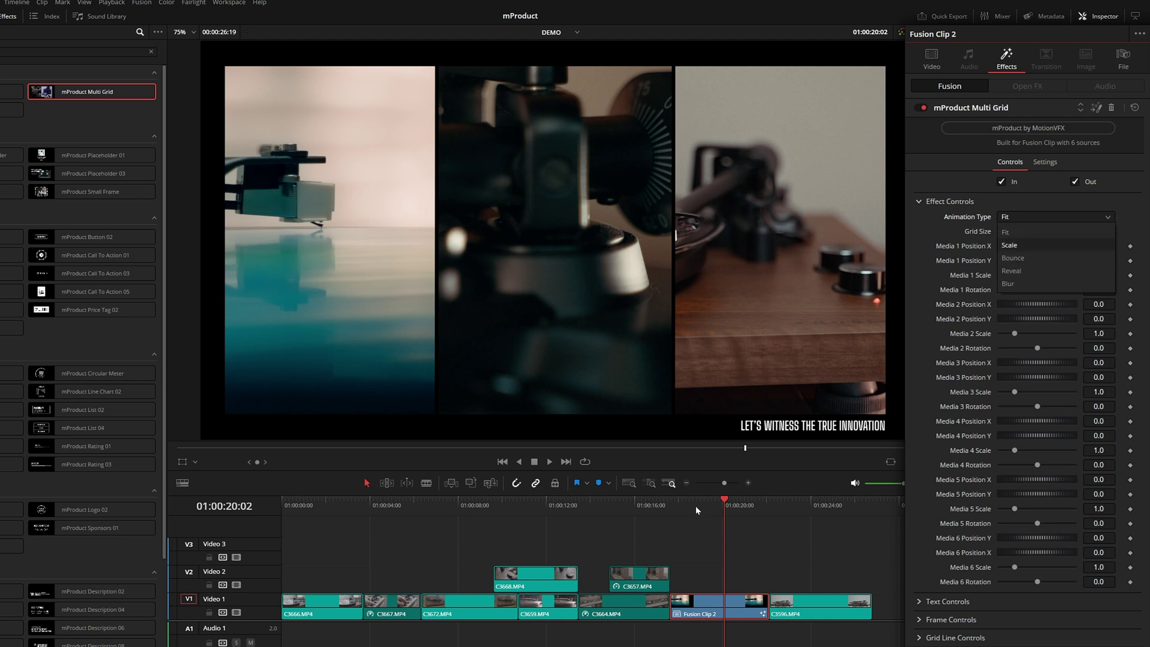
left_click(676, 507)
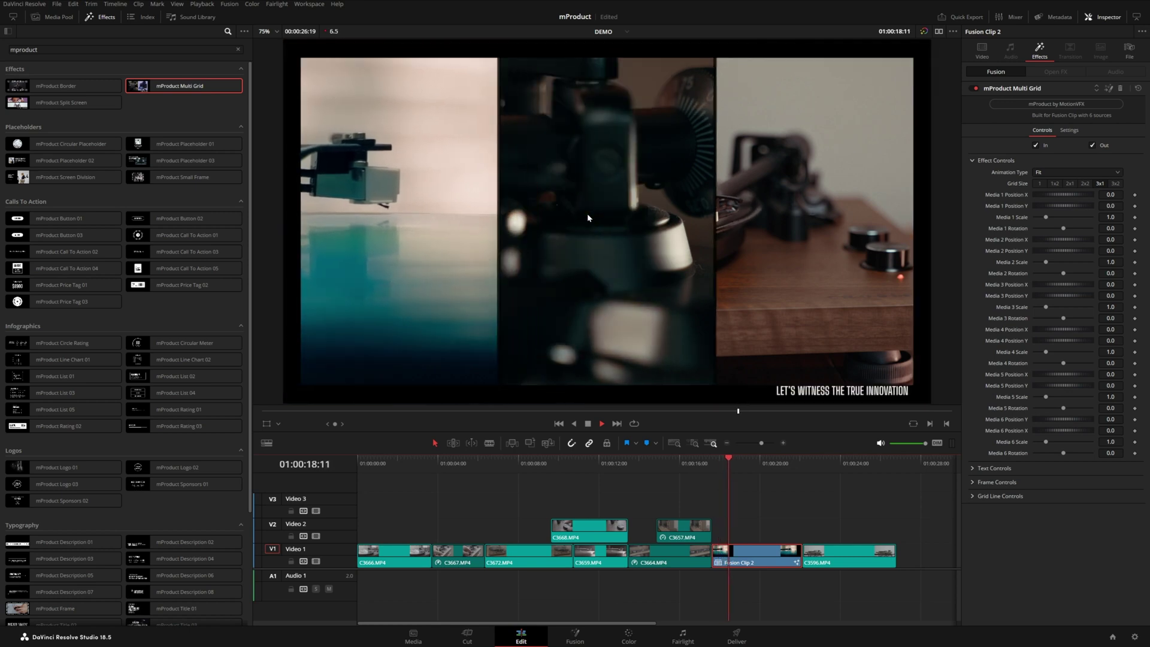
left_click(712, 465)
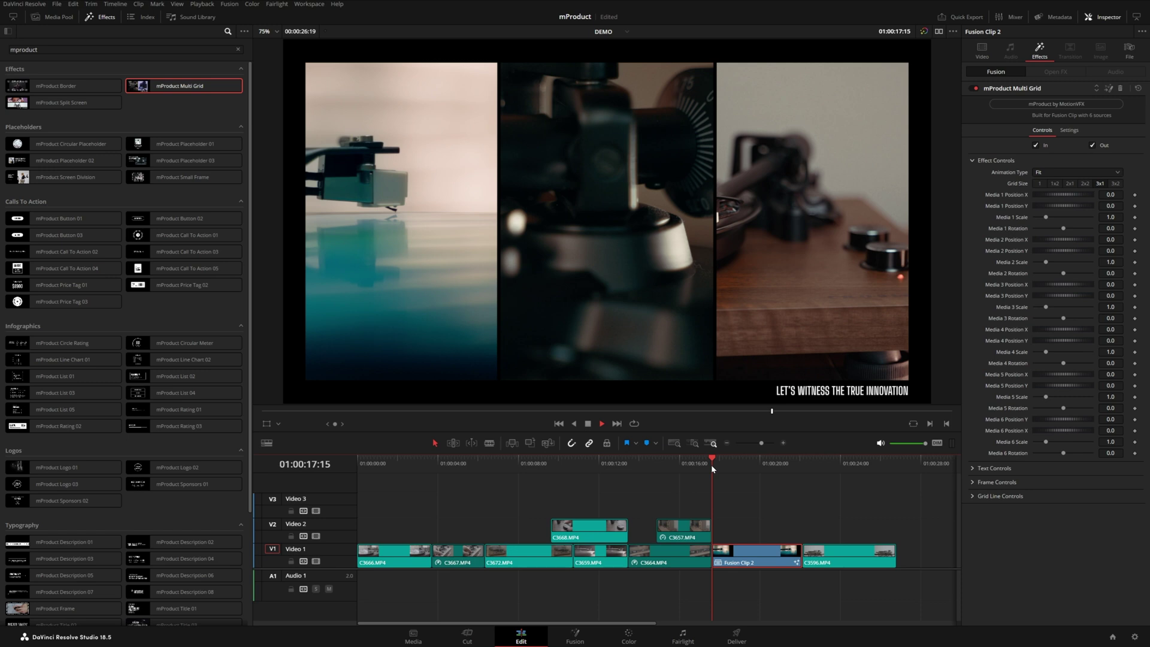
Render-cache mProduct Multi Grid on Fusion Clip 2 and replay the grid from 17:15
left_click(193, 4)
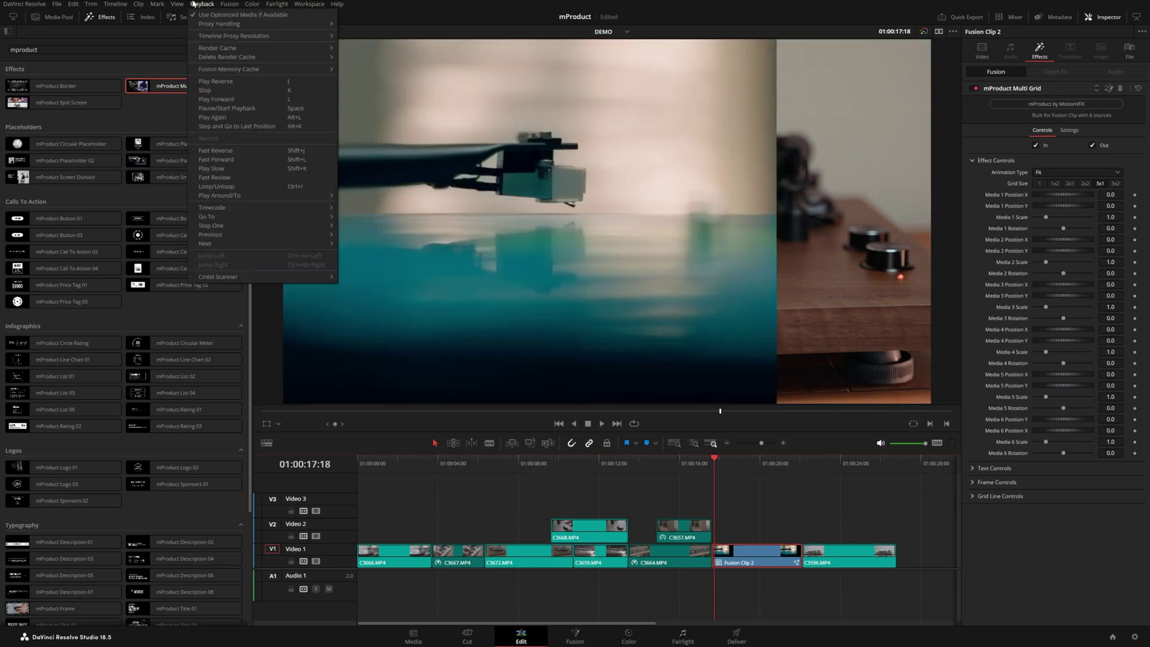
mouse_move(212, 49)
right_click(744, 556)
mouse_move(783, 495)
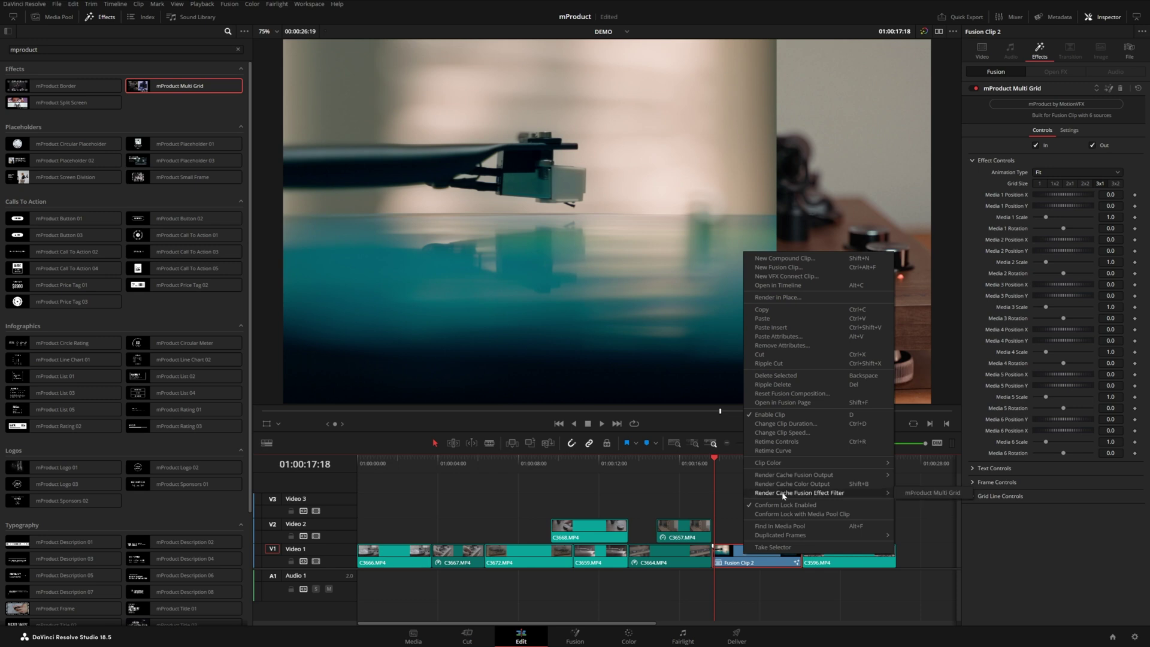
left_click(926, 493)
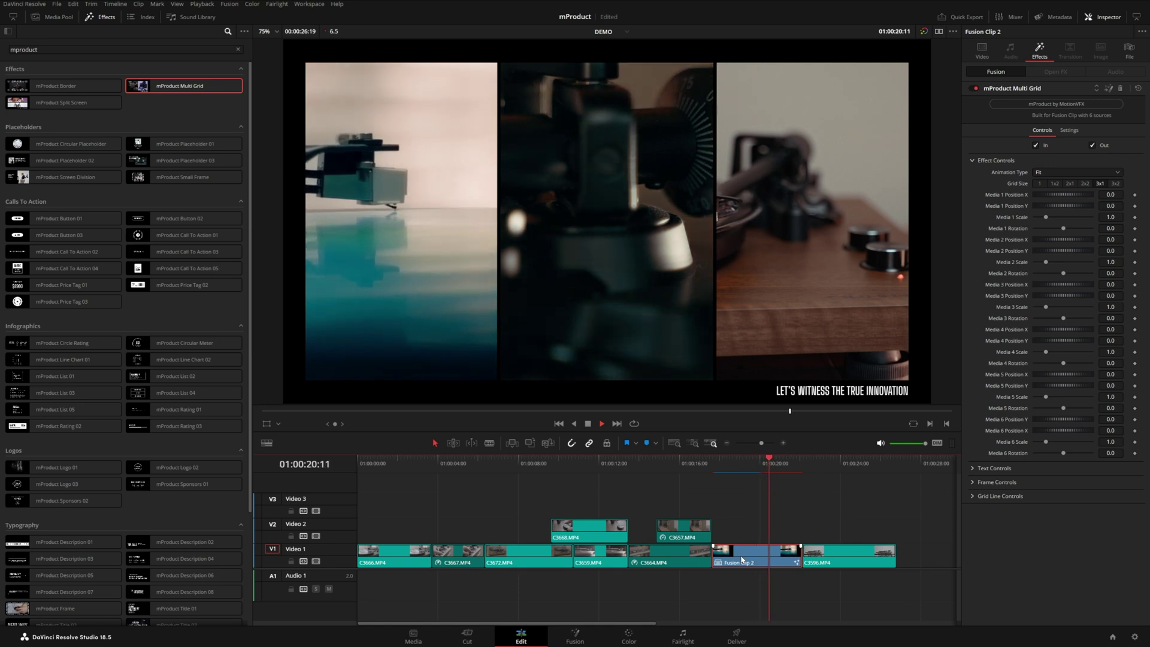
left_click(714, 469)
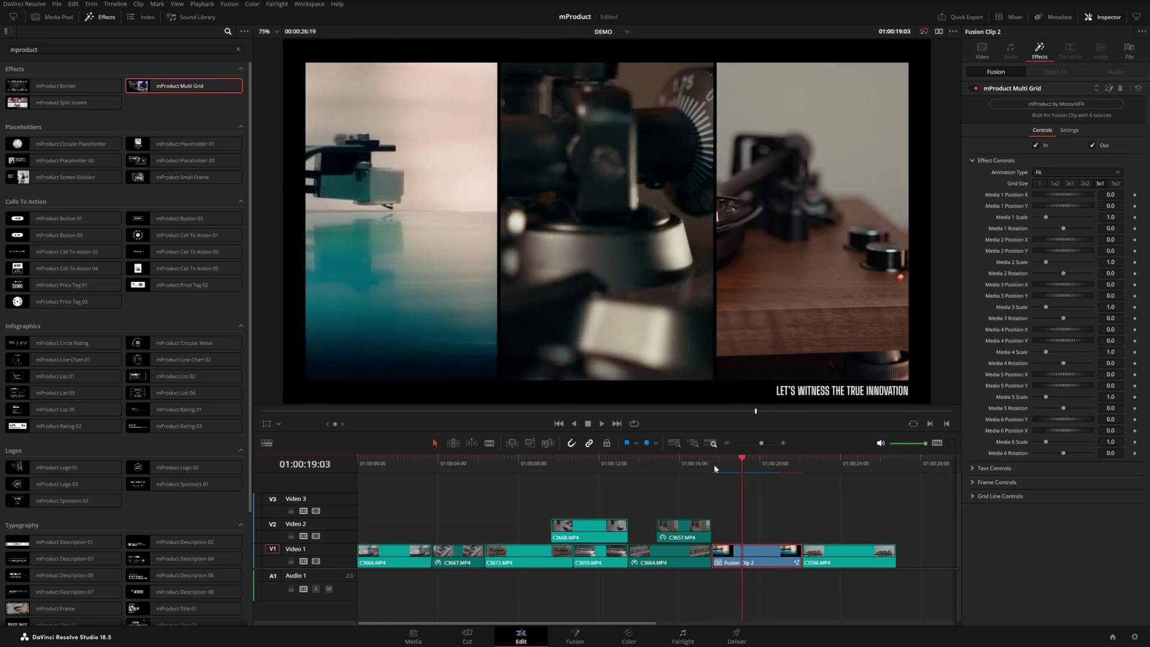
Set the grid animation to Reveal, preview it, and reframe Media 3 (X 0.215, Y -0.019, Scale 1.26)
left_click(1048, 174)
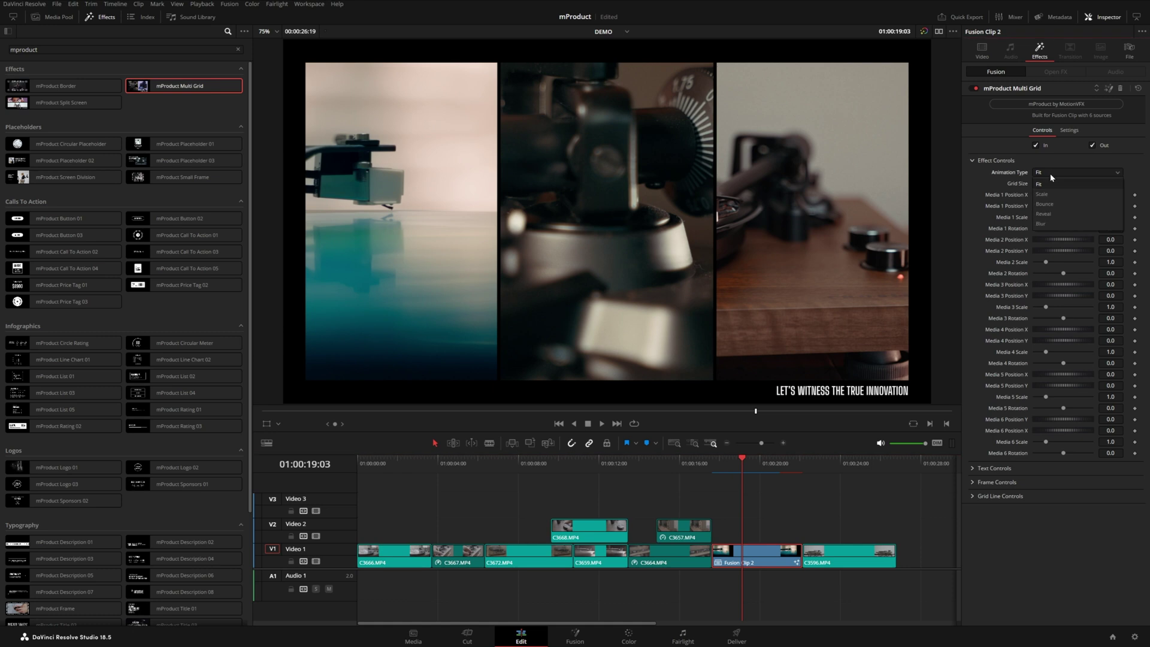
left_click(1052, 213)
left_click(710, 462)
key("space")
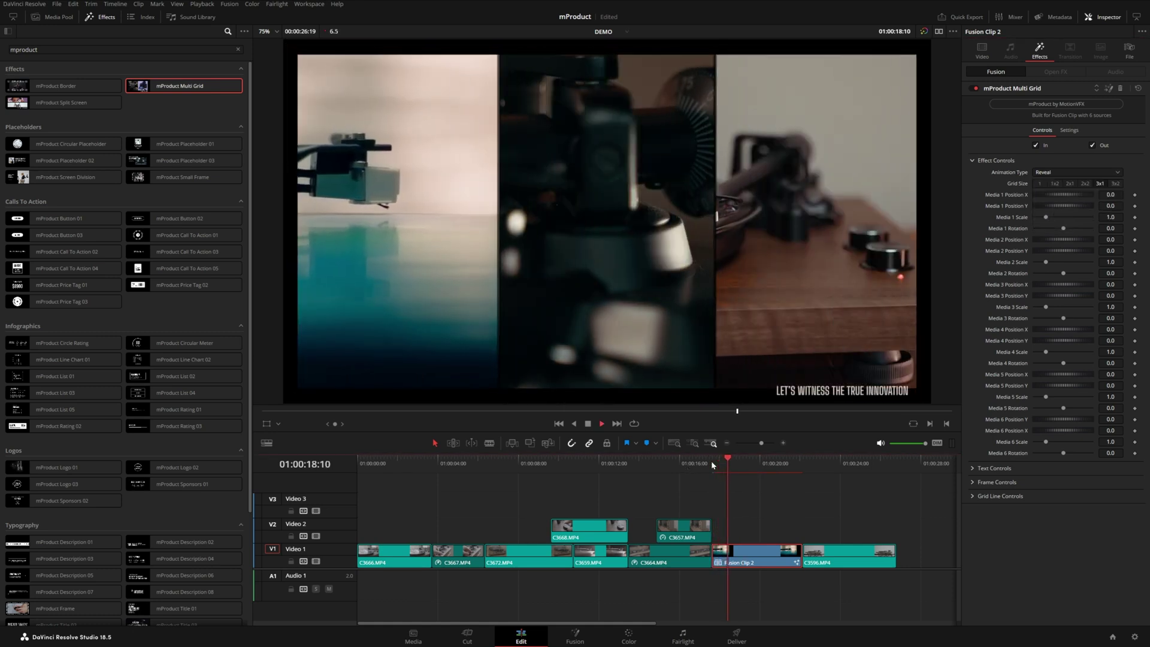
key("space")
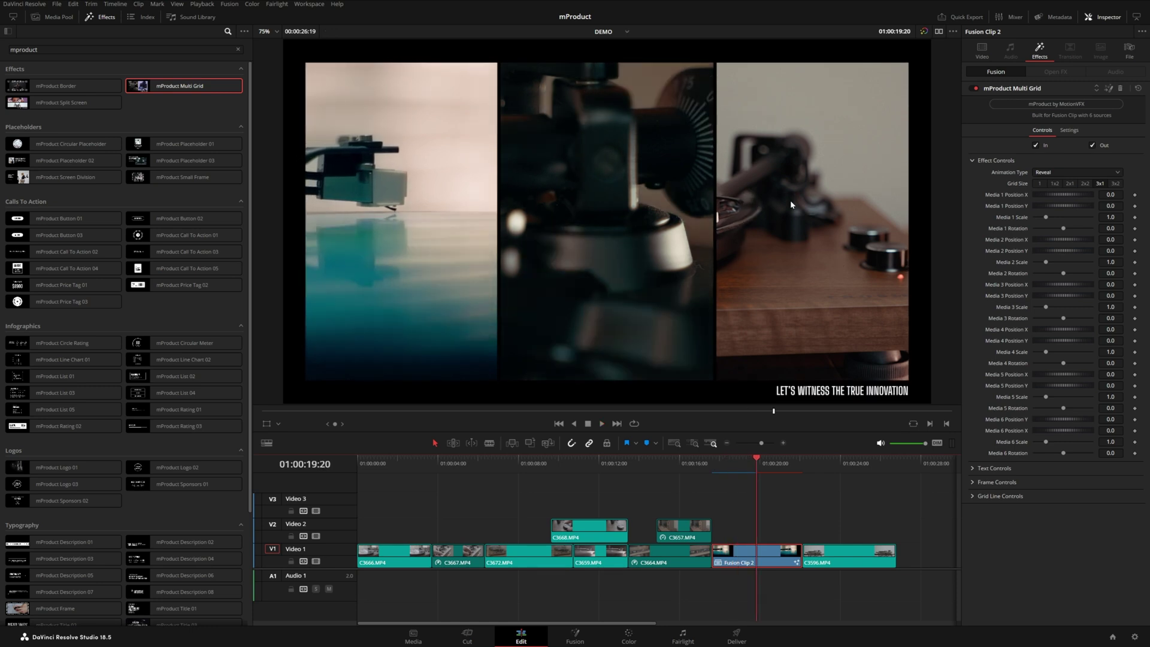
left_click_drag(1083, 282, 1062, 295)
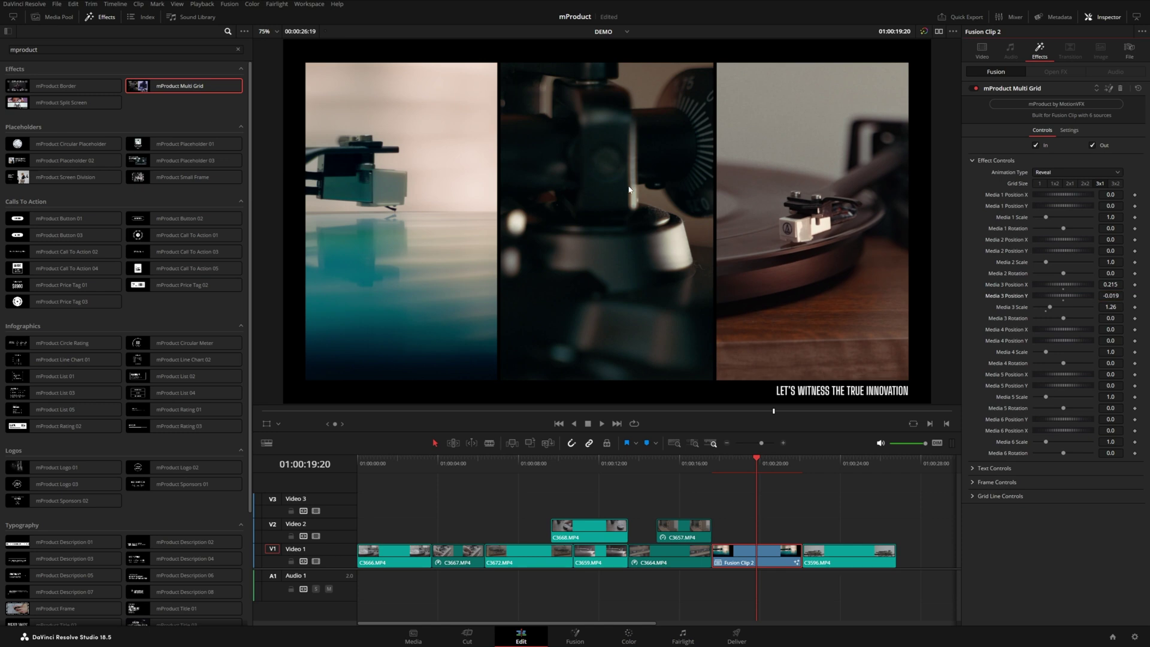
With the In animation off, keyframe Media 2 Position X drifting sideways from 17:15 to 22:02
left_click(713, 463)
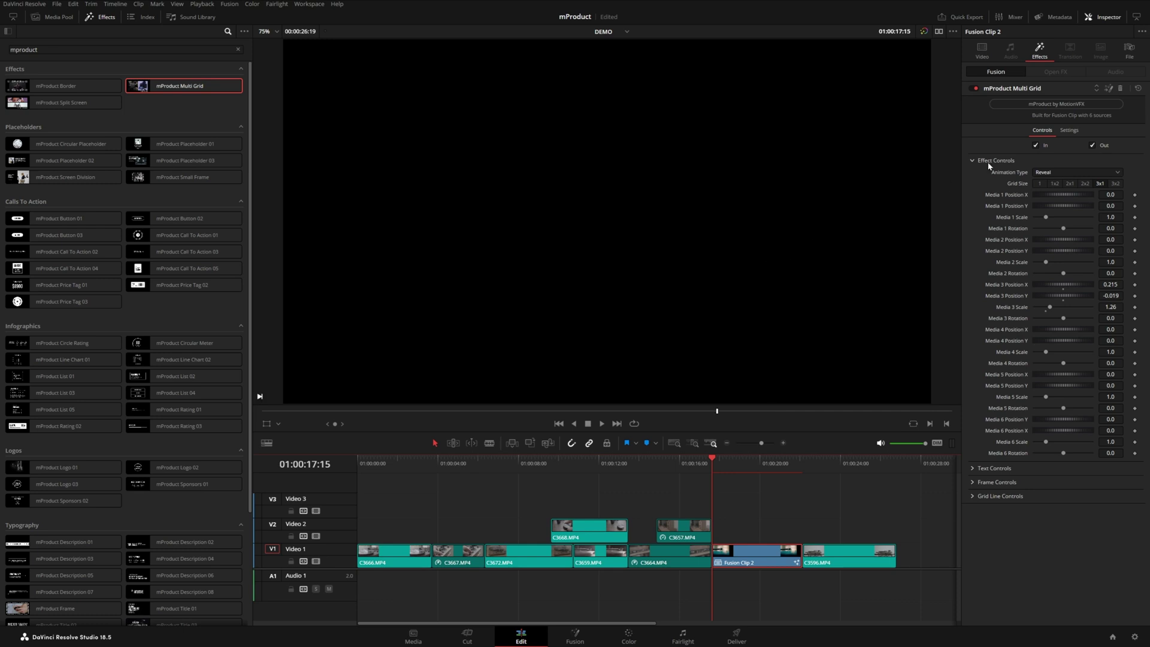
left_click(1036, 146)
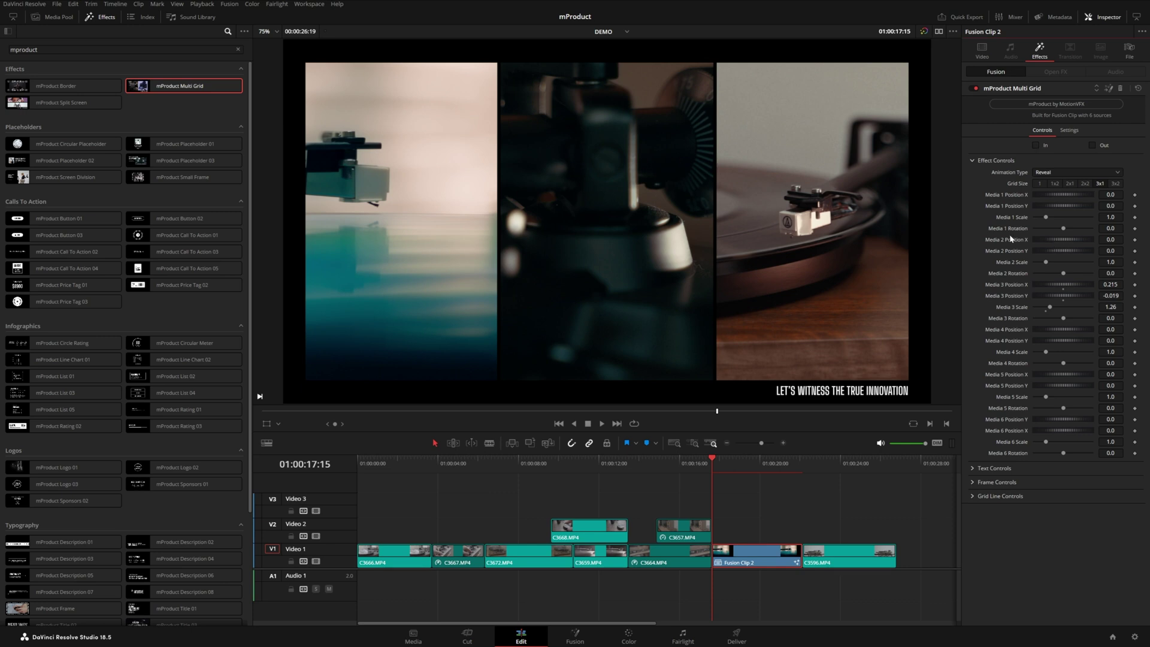
left_click_drag(1063, 239, 1088, 240)
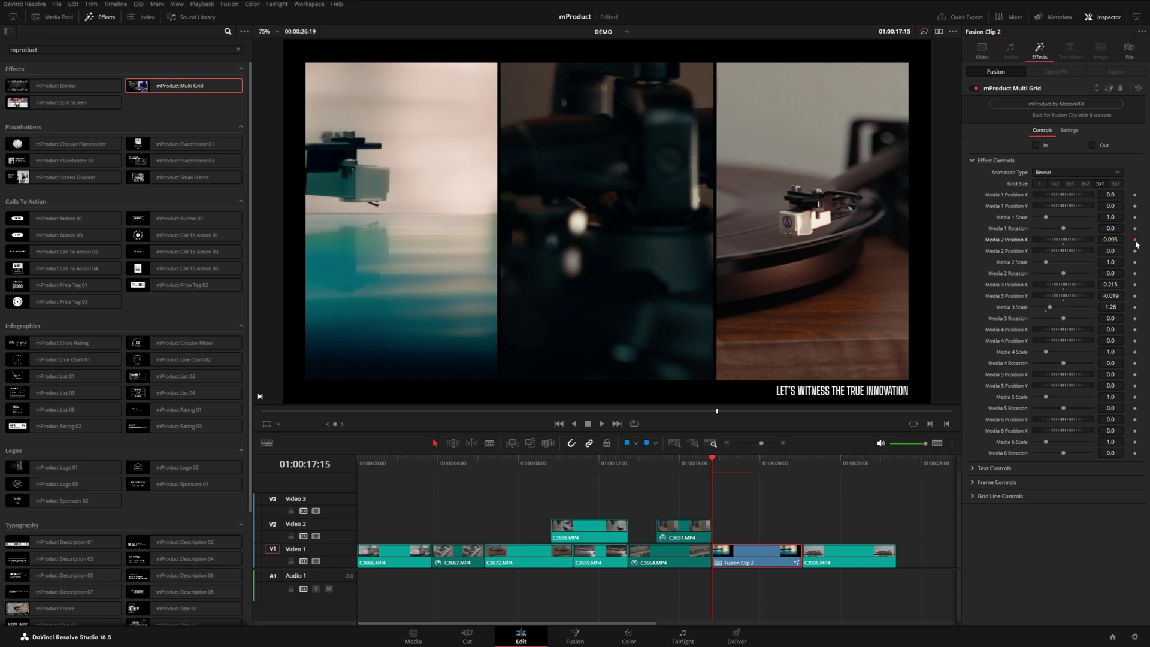
left_click(801, 463)
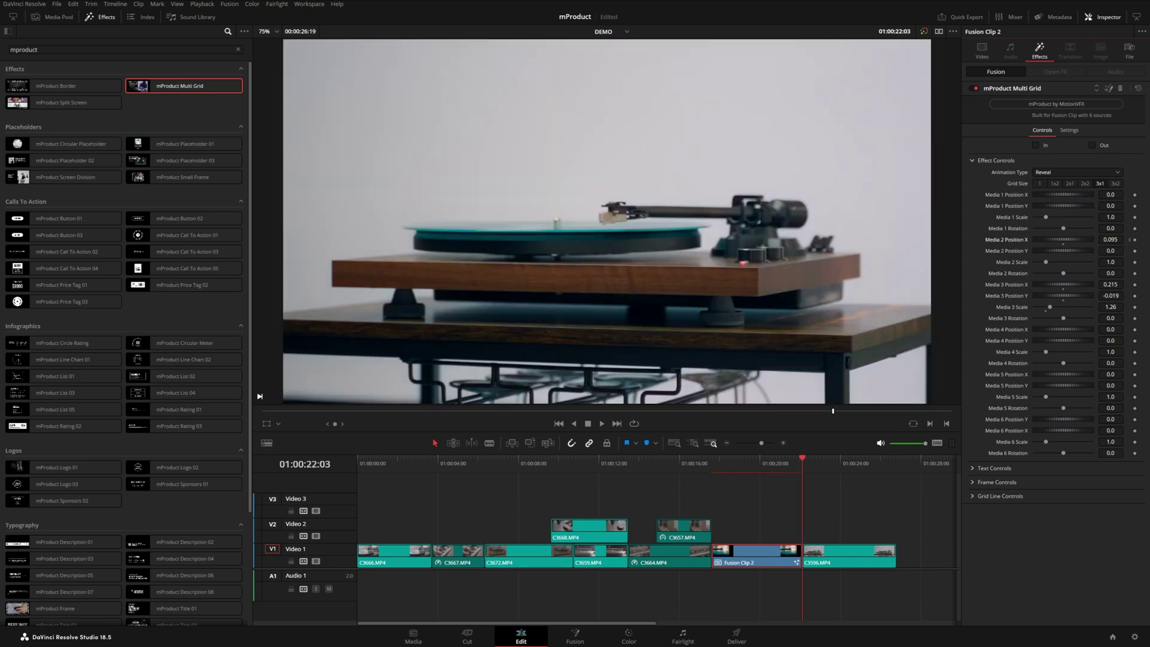
left_click_drag(1084, 240, 1040, 240)
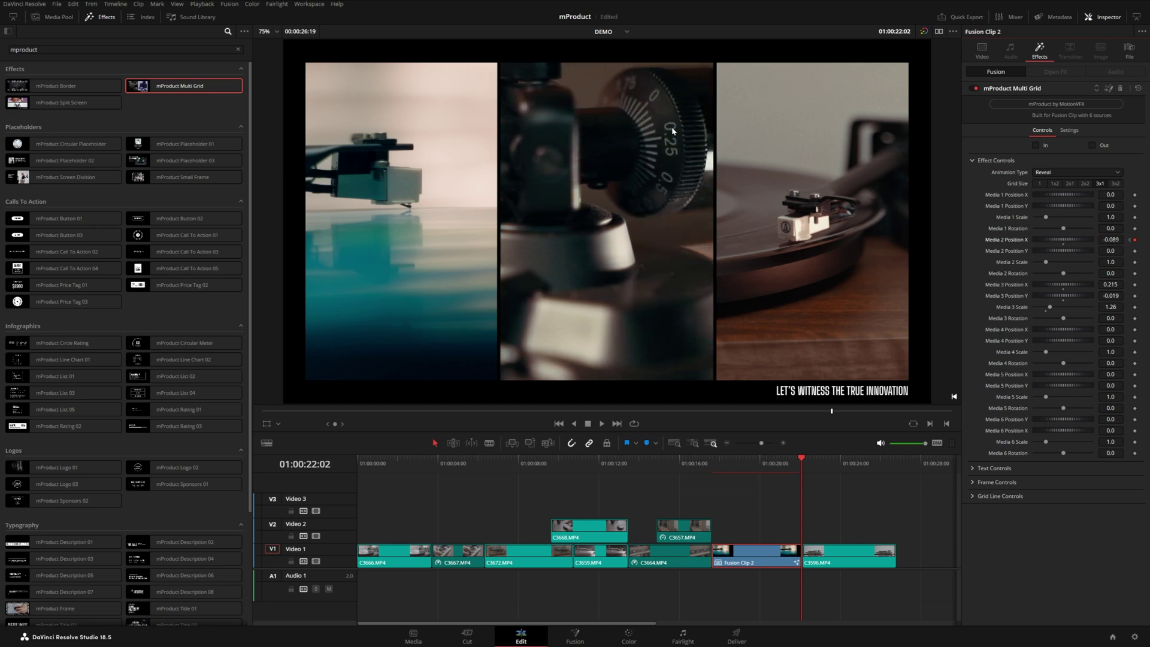
Turn both In and Out animations on, preview the grid, and expand the caption Text Controls
left_click(1037, 145)
left_click(1100, 147)
key("Up")
key("space")
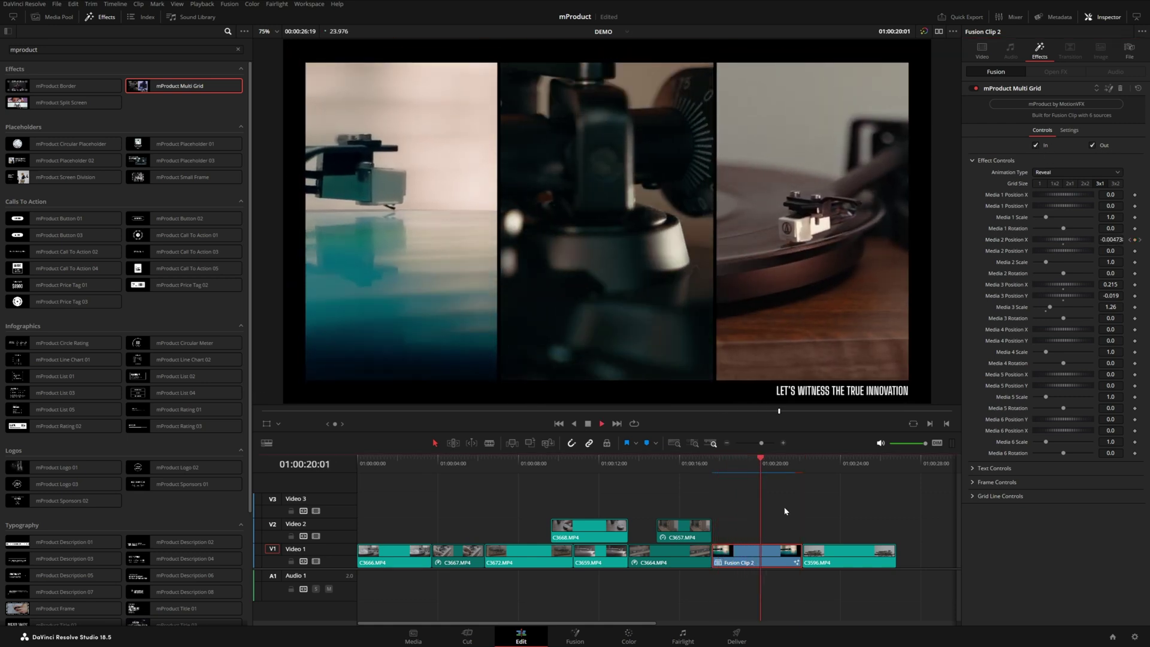
left_click_drag(803, 411, 780, 411)
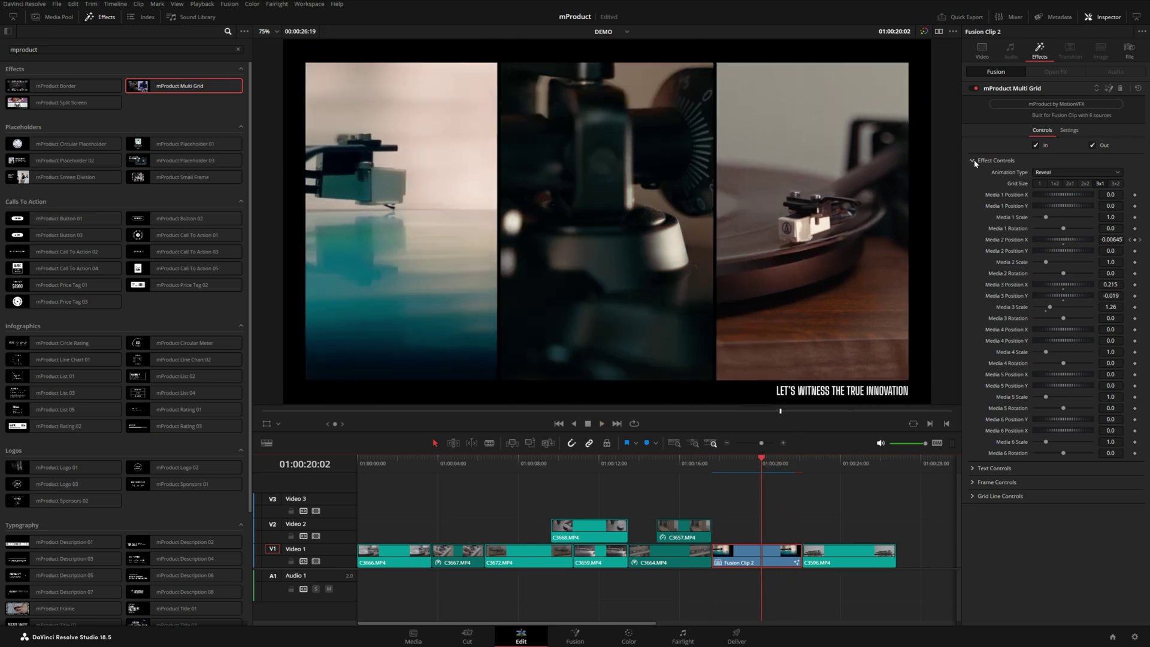
left_click(973, 161)
left_click(972, 175)
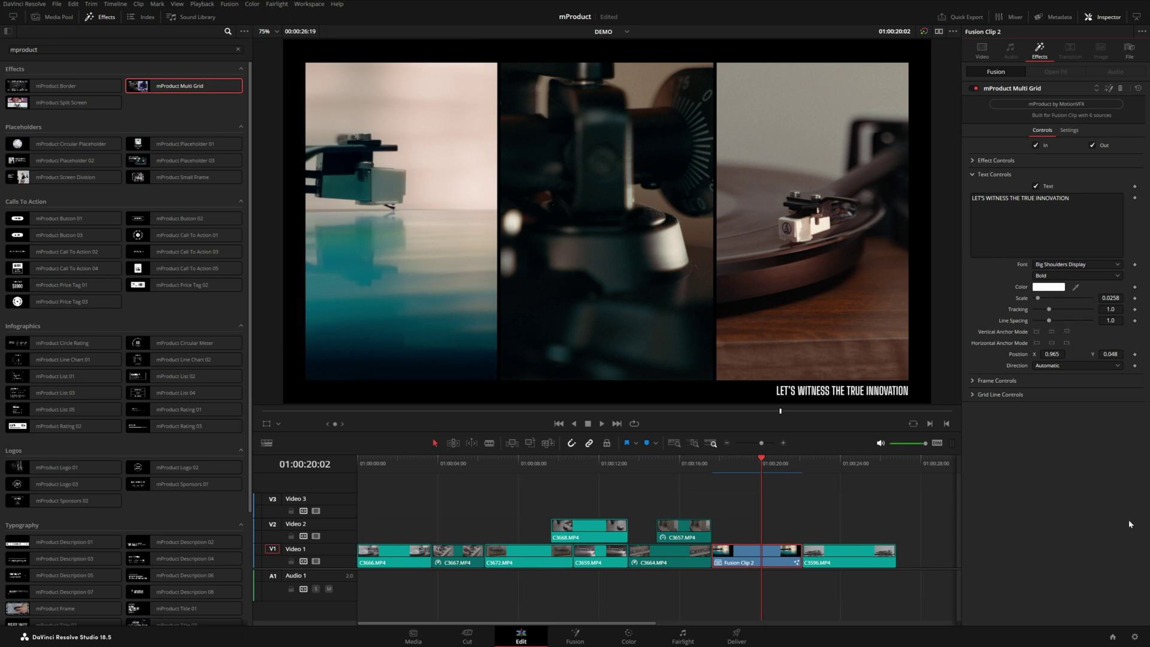
Set the grid's Frame Color and Grid Line Color to white
left_click(974, 382)
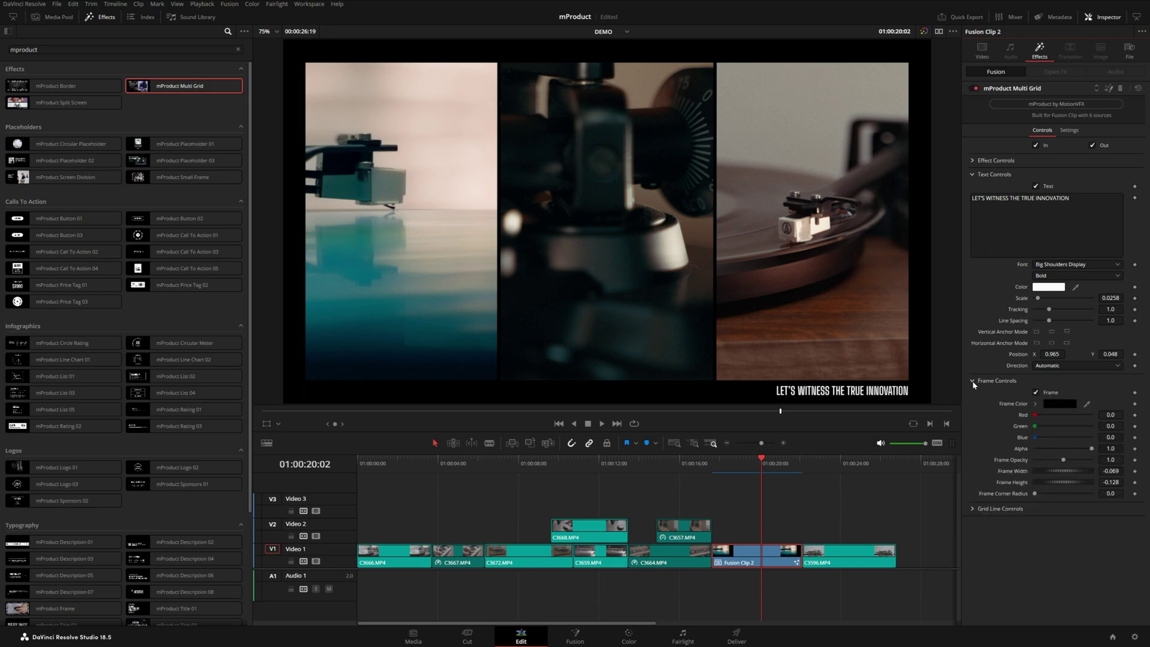
left_click(1032, 404)
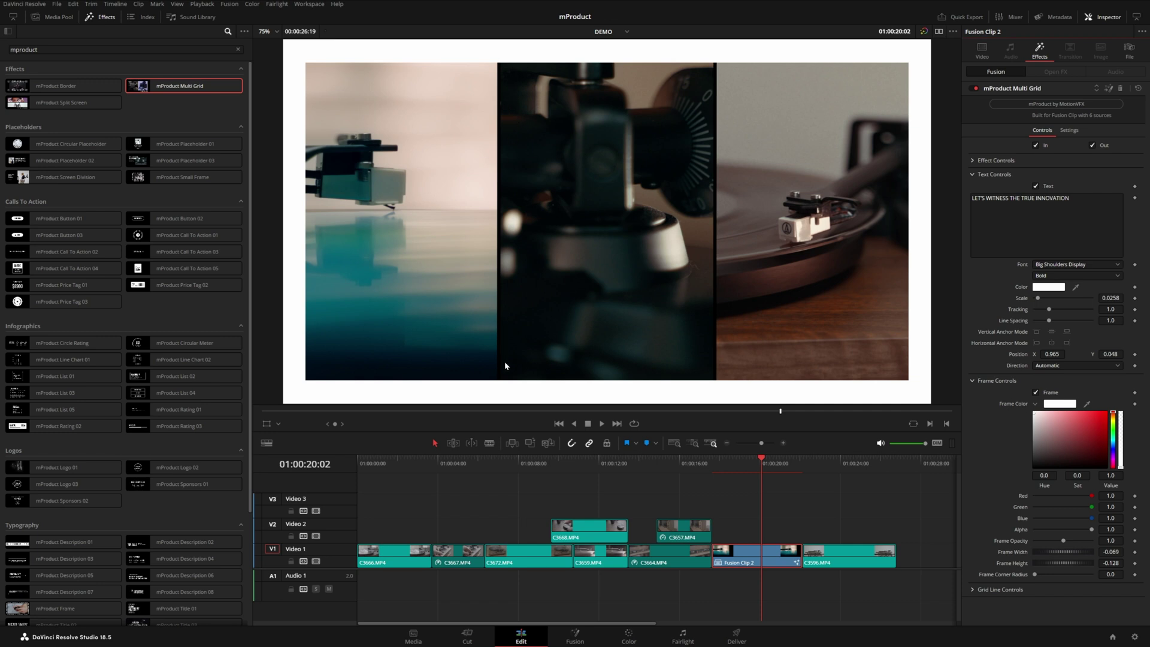
left_click(972, 590)
scroll(998, 547, "down", 2)
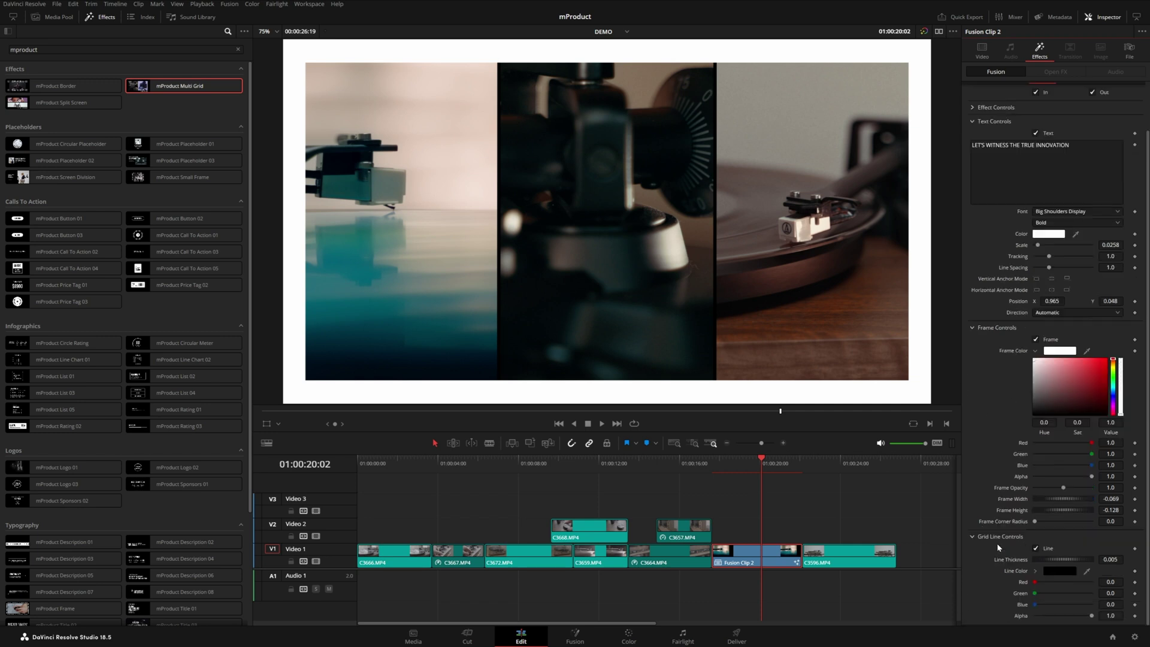
left_click(1038, 571)
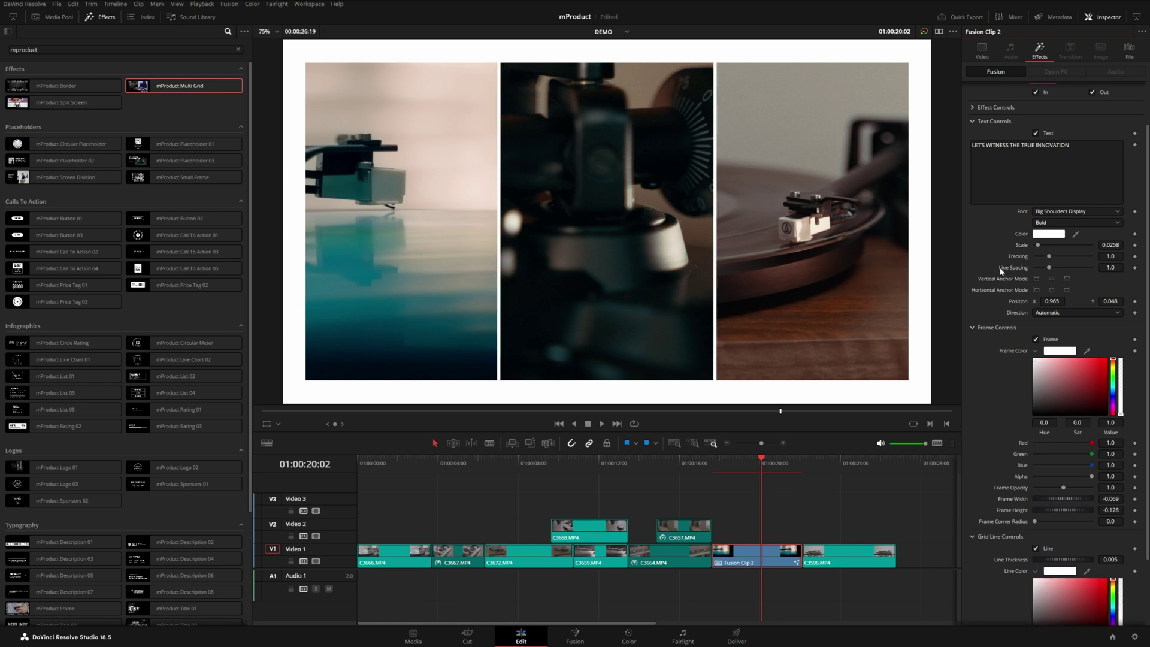
Make the caption text black (#141414), then bring mProduct Split Screen toward the timeline clips
left_click(1057, 236)
left_click_drag(680, 249, 679, 335)
left_click(679, 402)
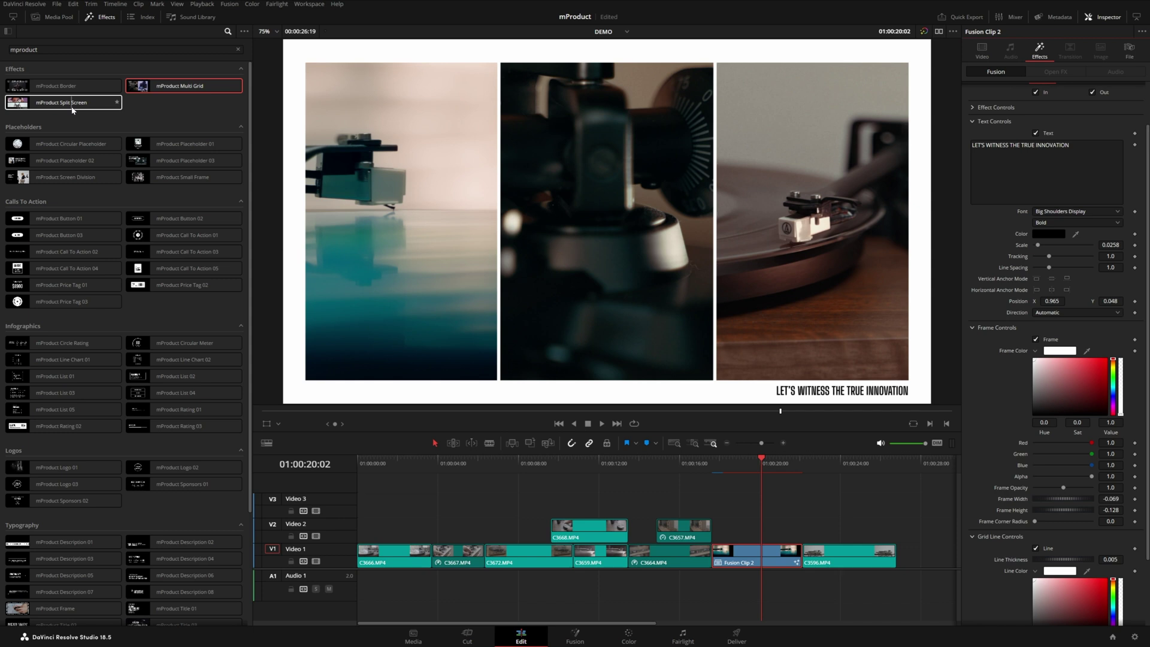
left_click_drag(71, 110, 677, 569)
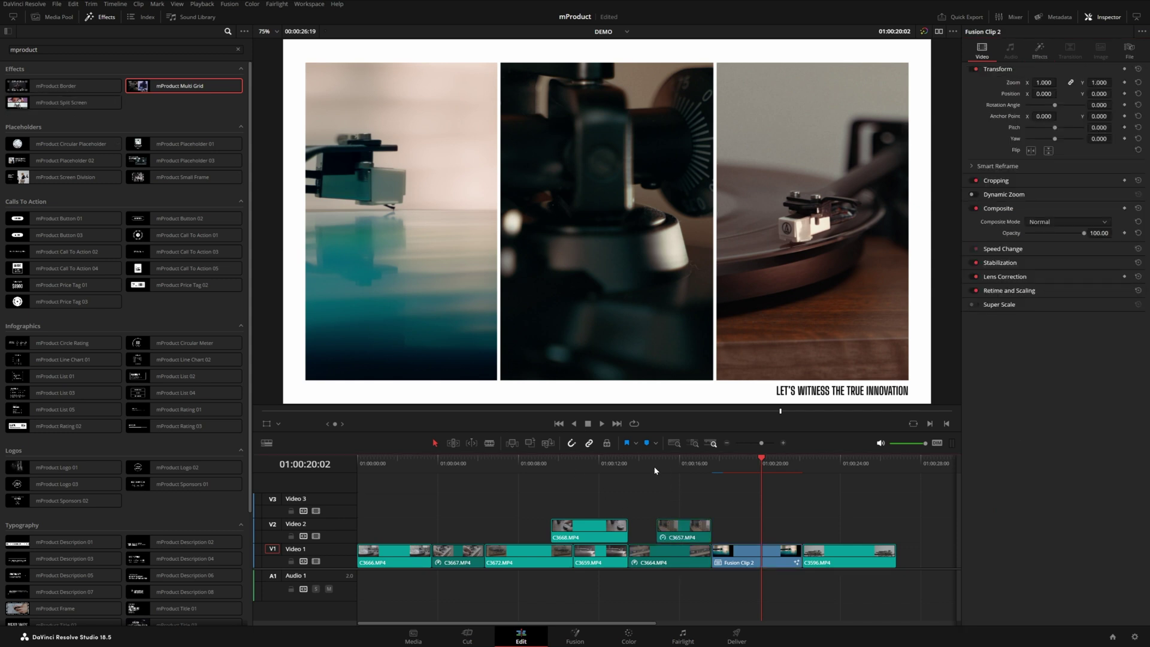
Play back the speaker shots around 14:21 to review them
left_click(655, 470)
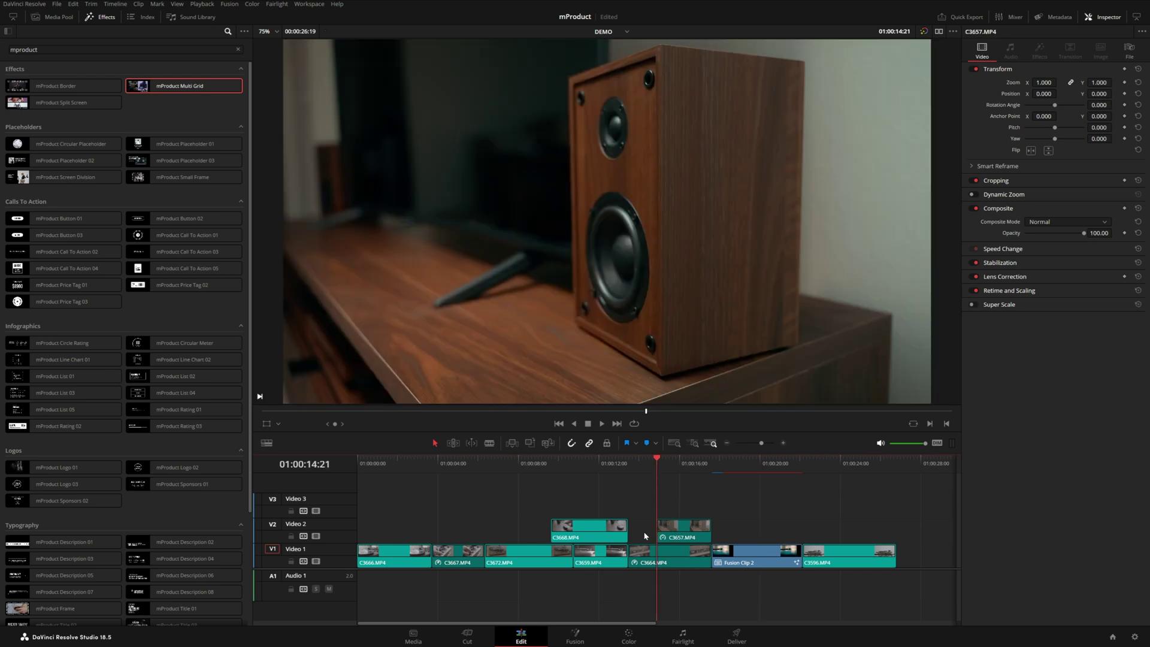
left_click(628, 461)
key("space")
left_click(628, 461)
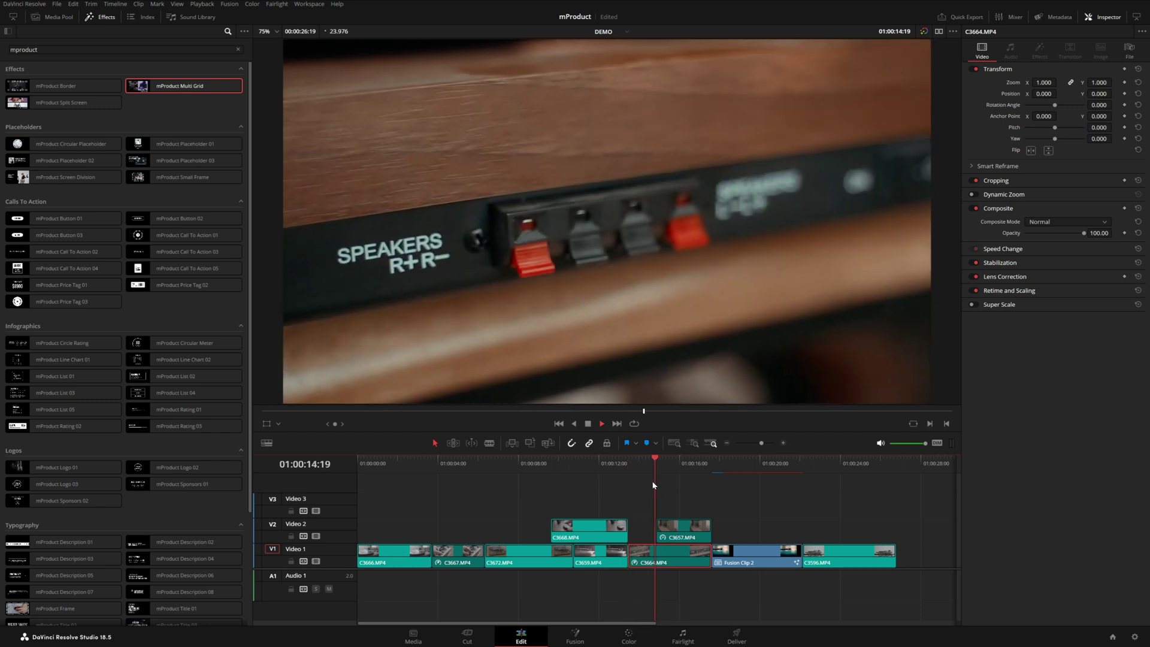
key("space")
left_click(657, 470)
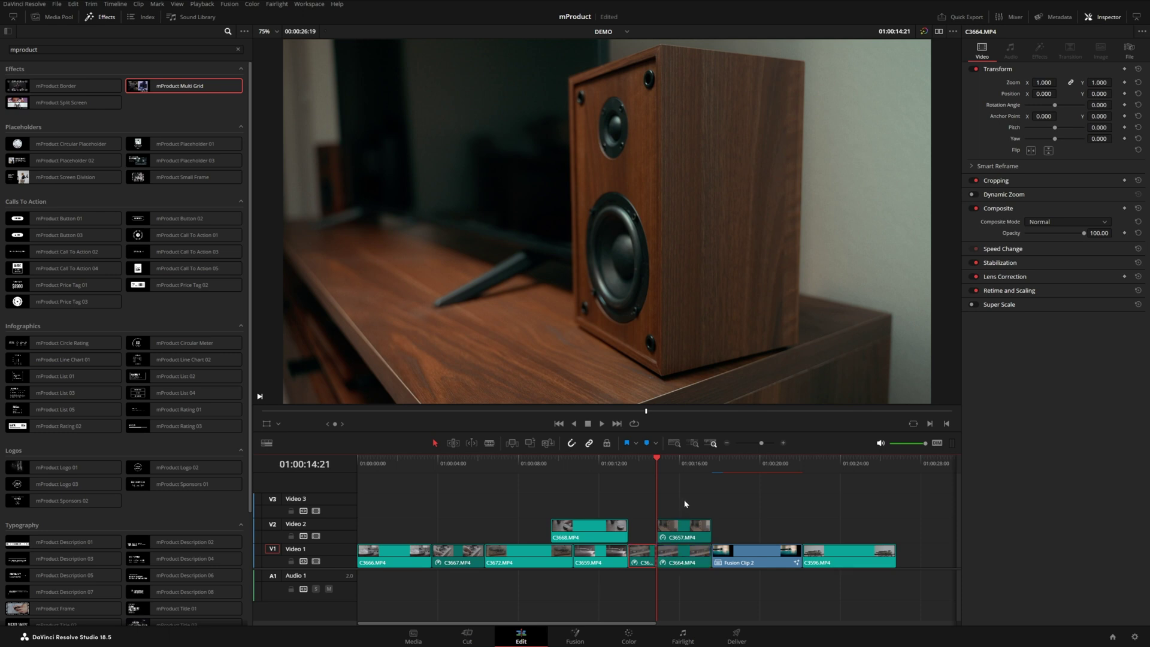
Merge clips C3657 and C3664 into Fusion Clip 3 and apply mProduct Split Screen to it
left_click_drag(688, 501, 684, 575)
right_click(685, 531)
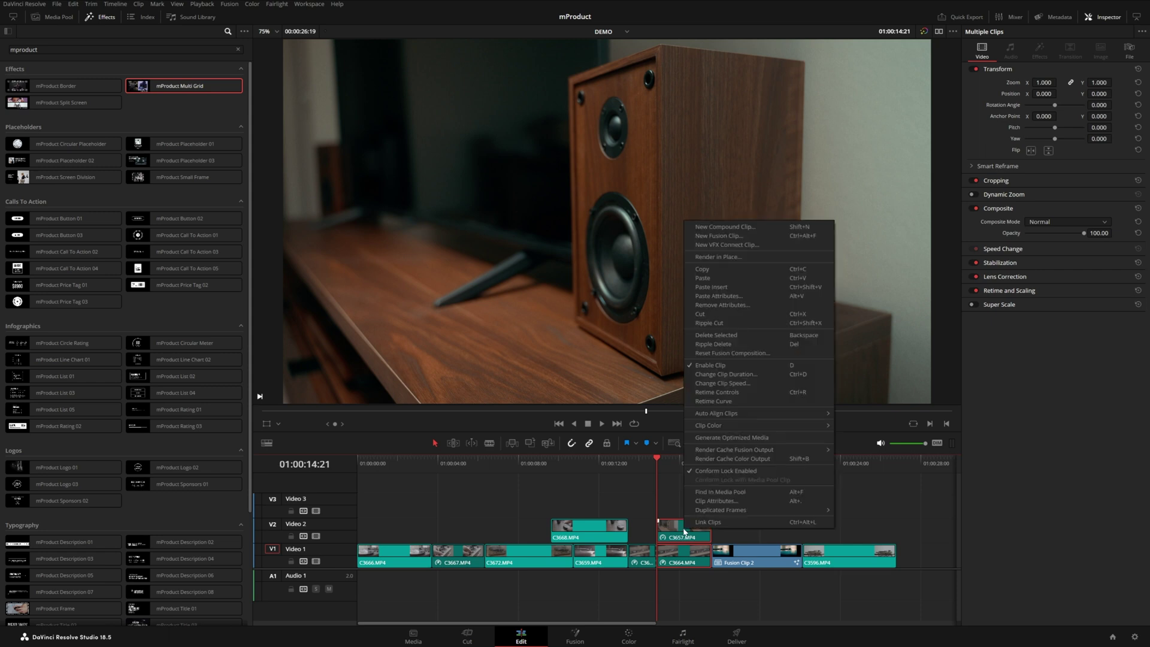
left_click(716, 236)
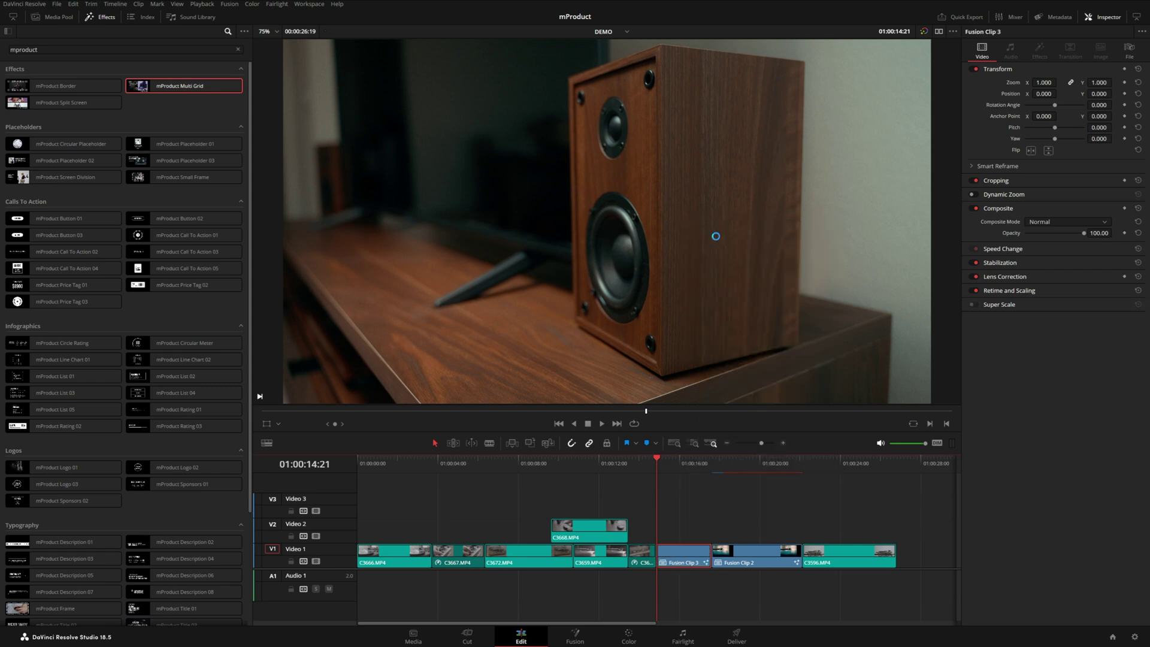
left_click_drag(66, 102, 688, 558)
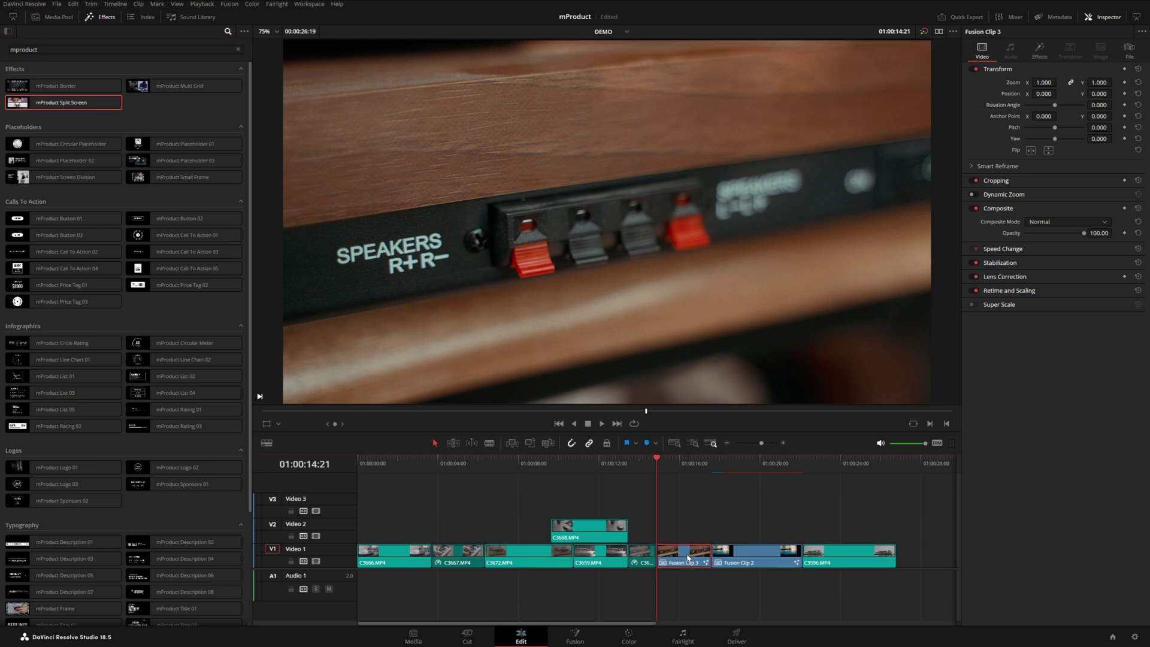
Render-cache the Split Screen effect on Fusion Clip 3 and play the split-screen animation
right_click(688, 558)
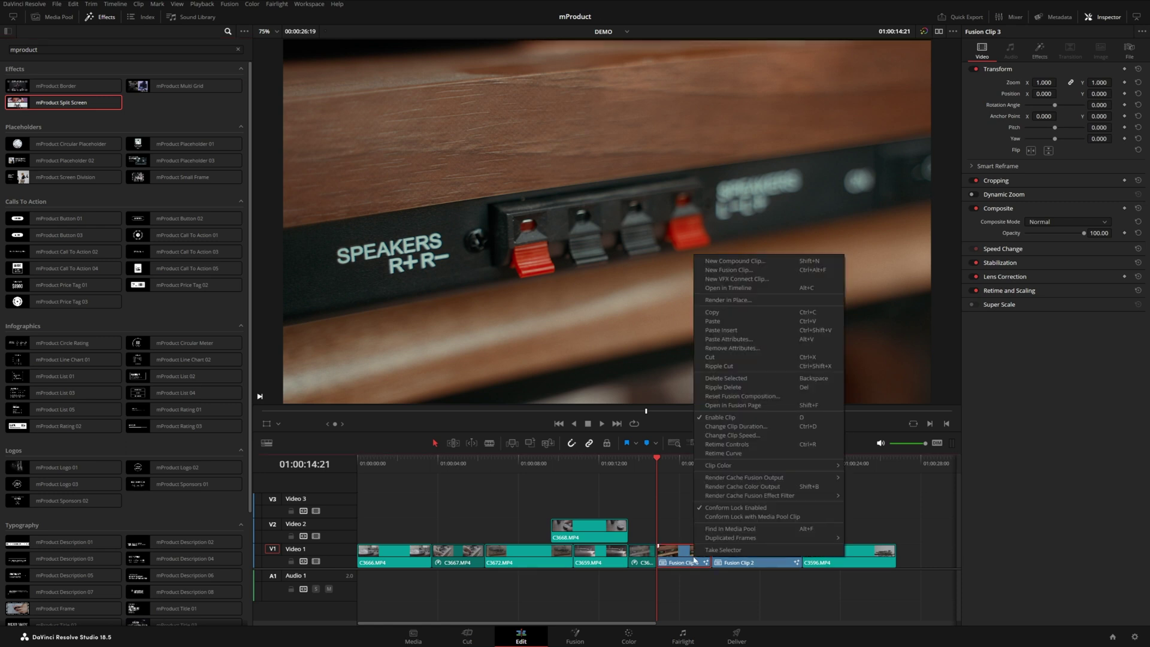
mouse_move(722, 497)
left_click(875, 497)
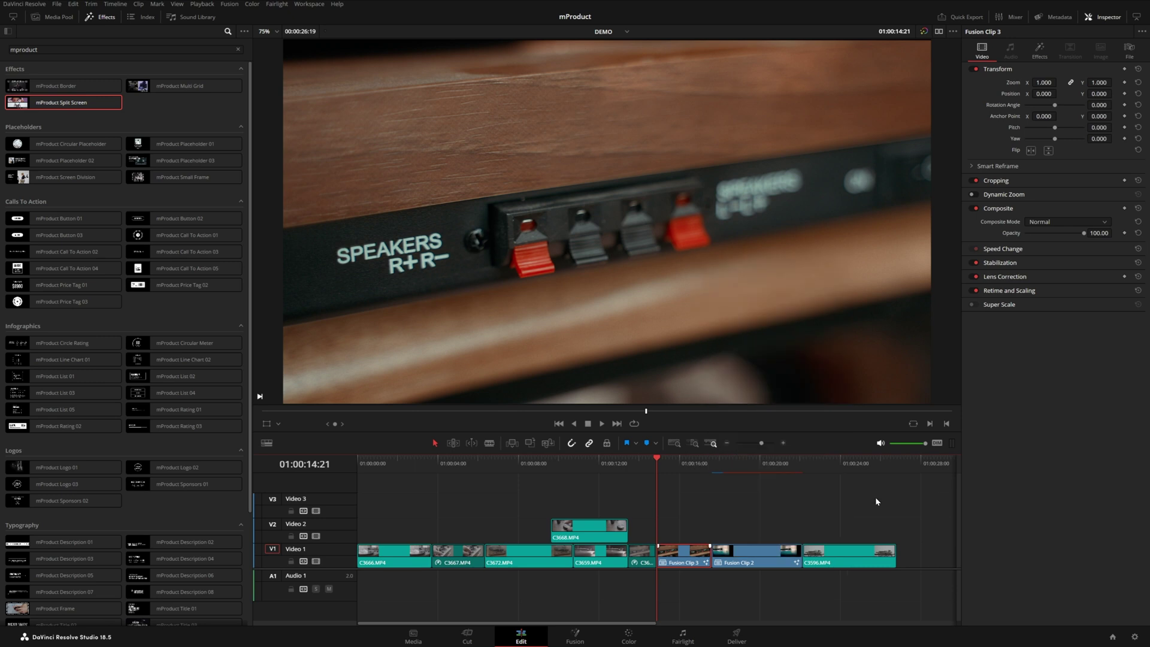
key("space")
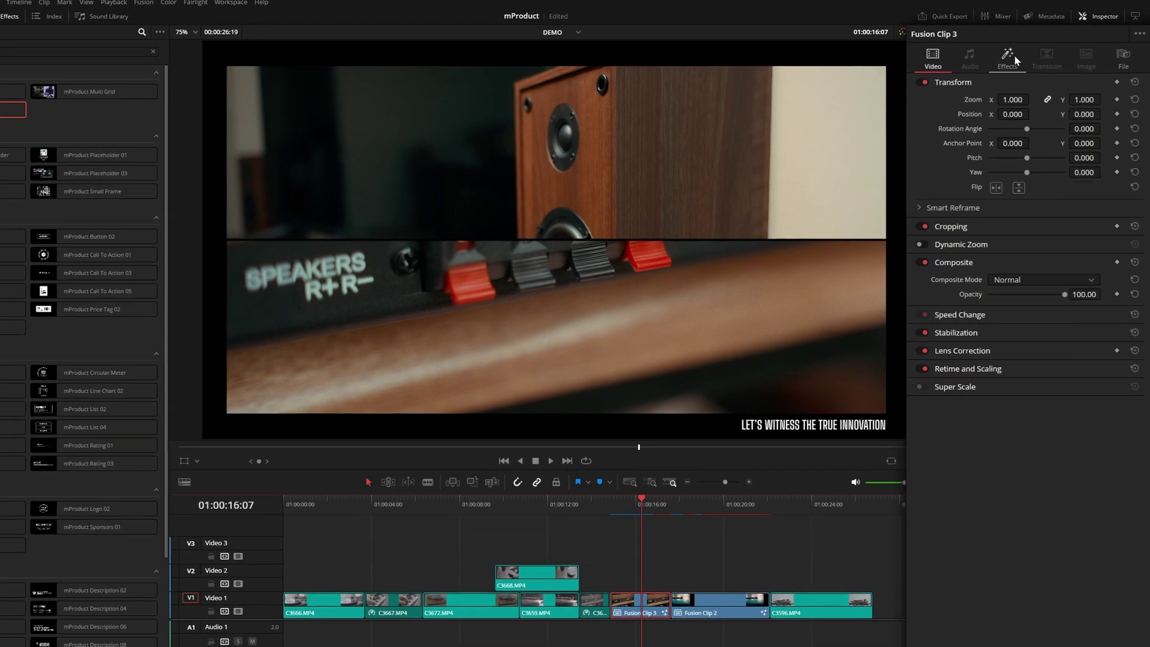
Switch the split screen to Vertical layout and set Footage Offset Mode to Centered
left_click(1042, 49)
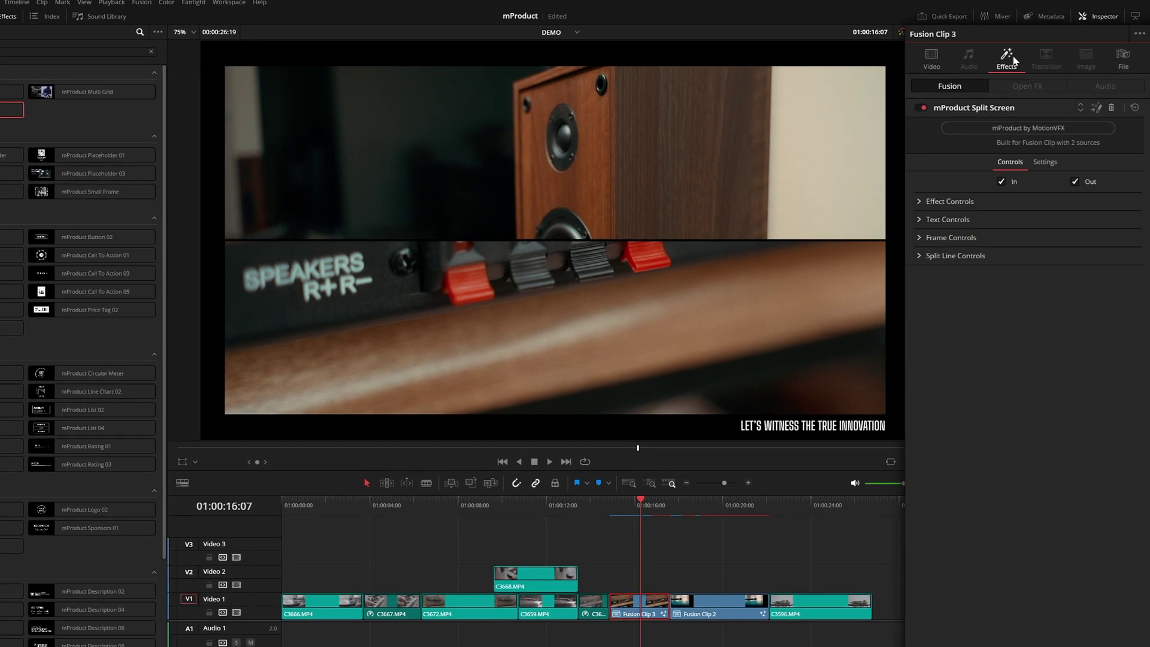
left_click(919, 201)
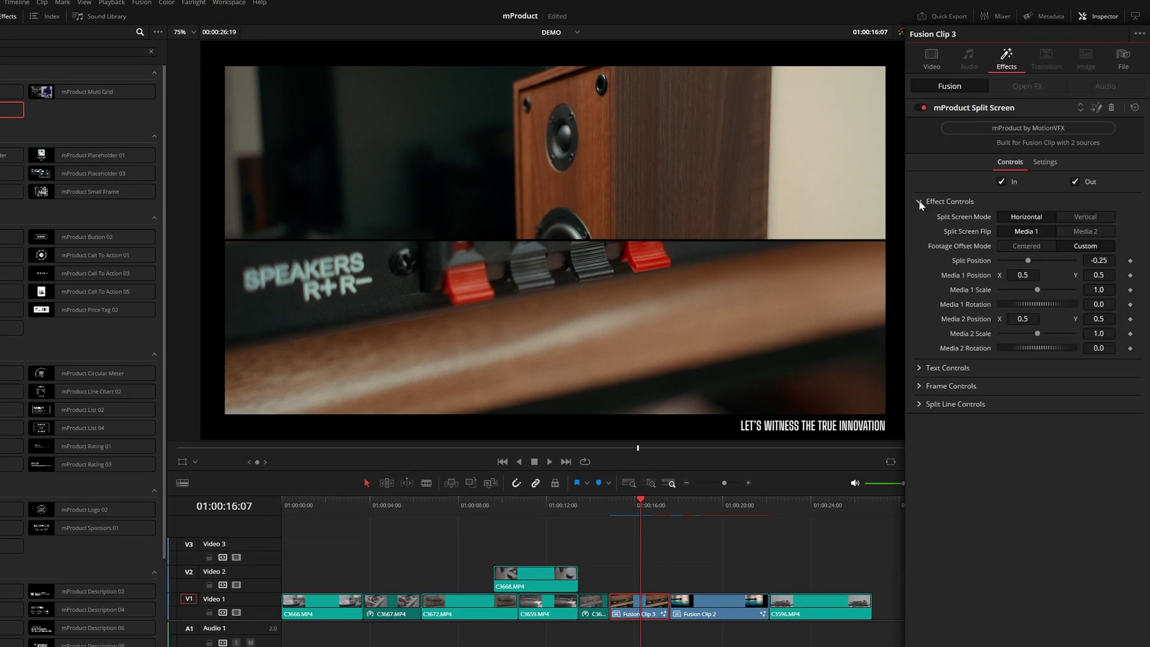
left_click(1079, 219)
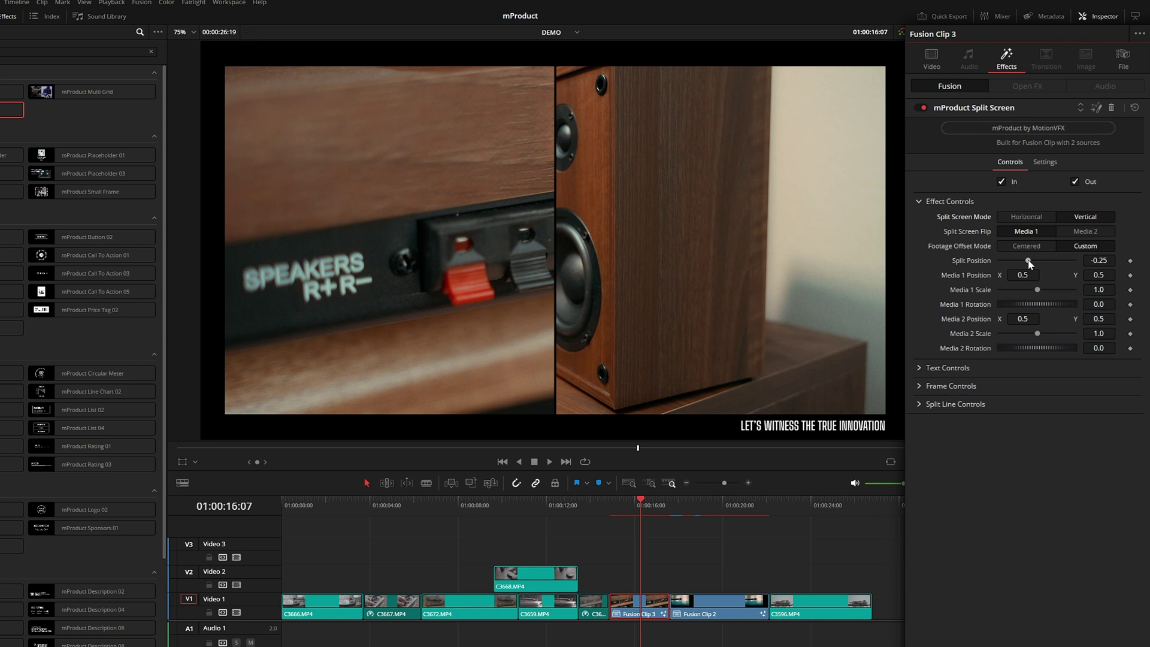
left_click_drag(1029, 262, 1028, 261)
left_click(1024, 251)
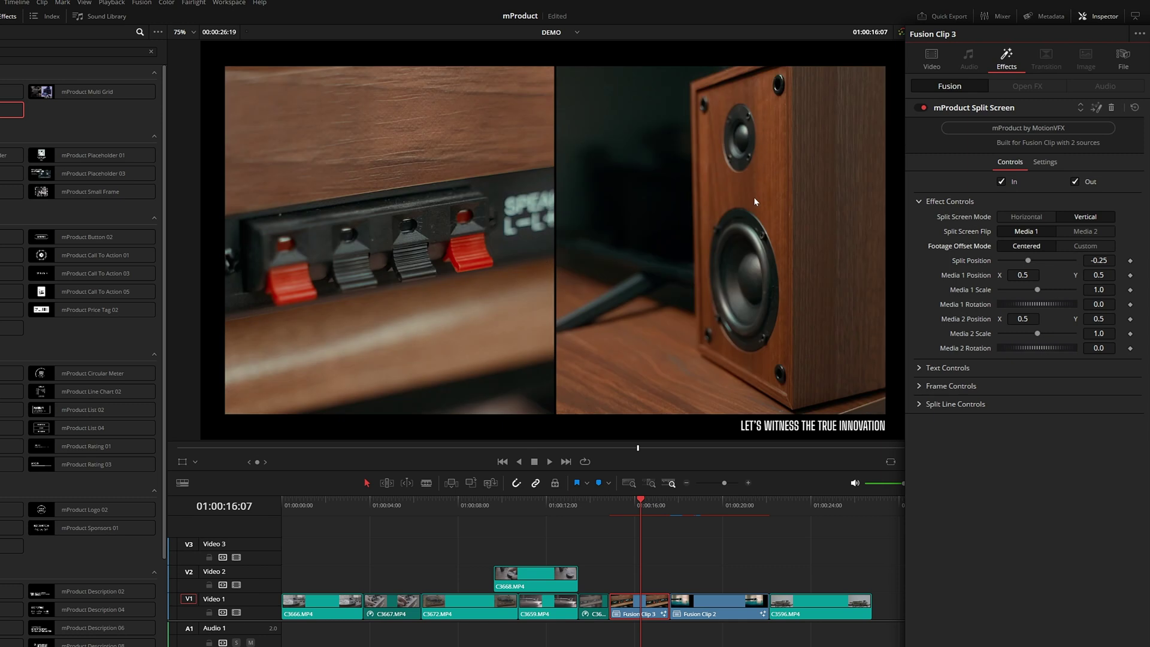
Preview the split-screen section, then shift Media 1's position to better frame the first shot
left_click(608, 503)
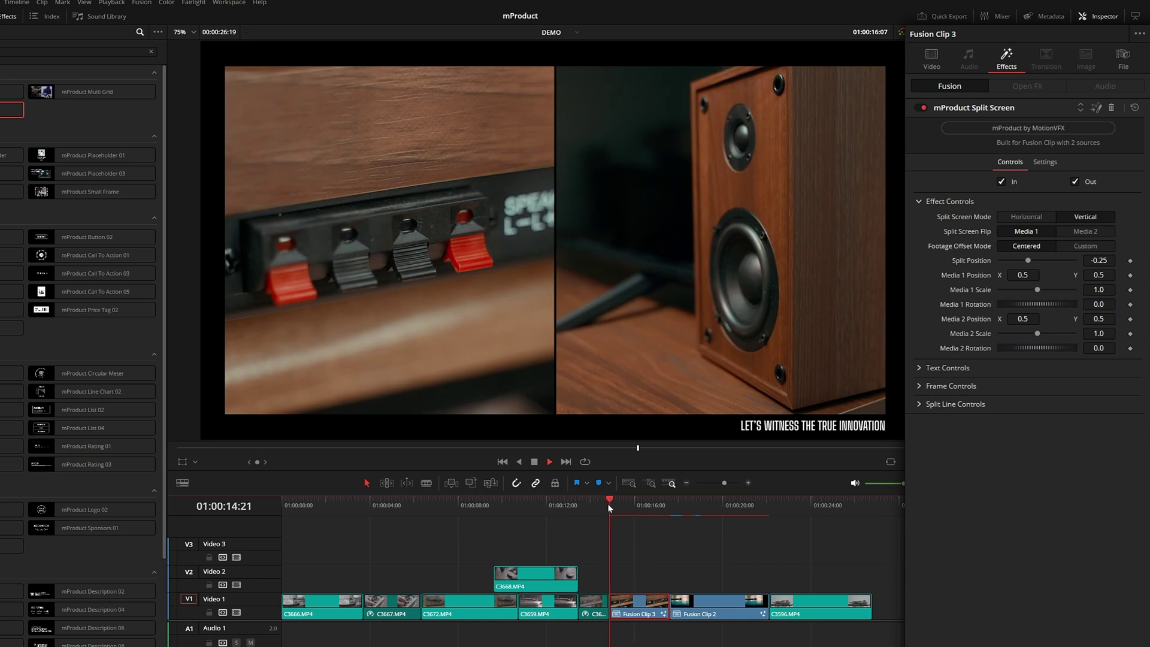
key("space")
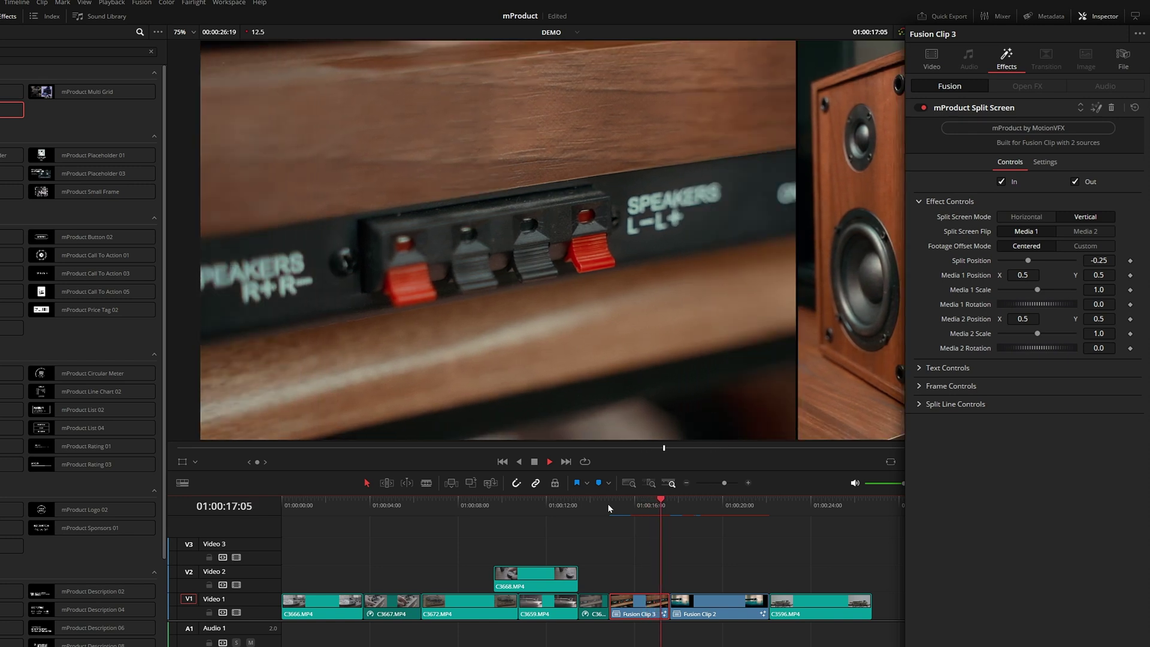
left_click(607, 503)
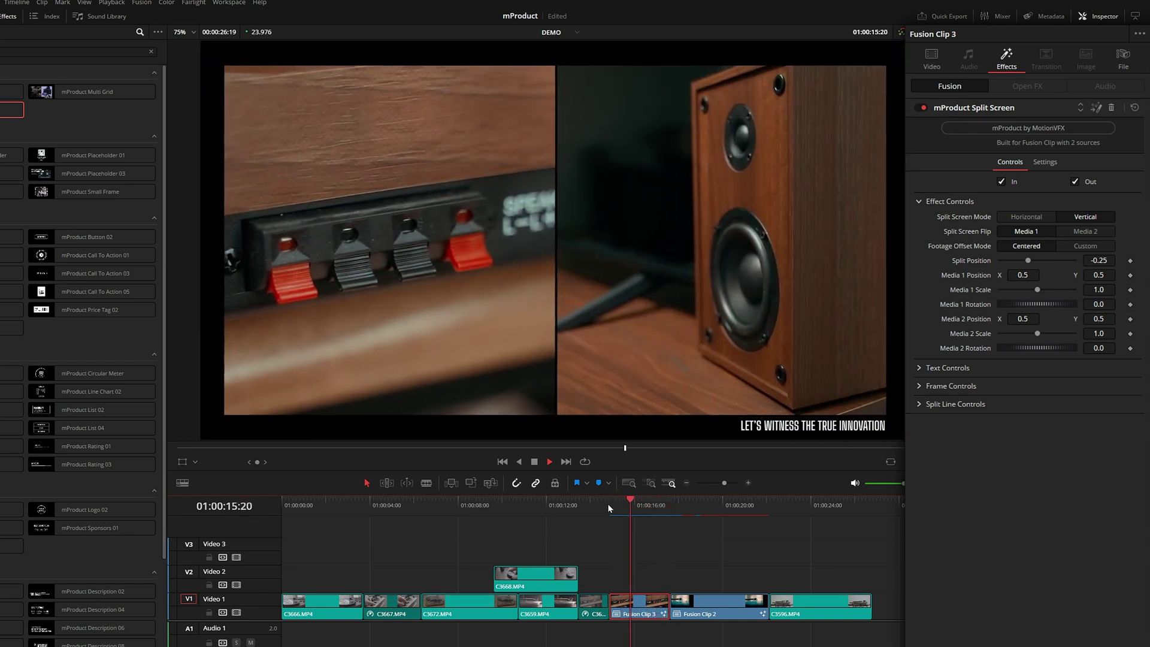
left_click(608, 503)
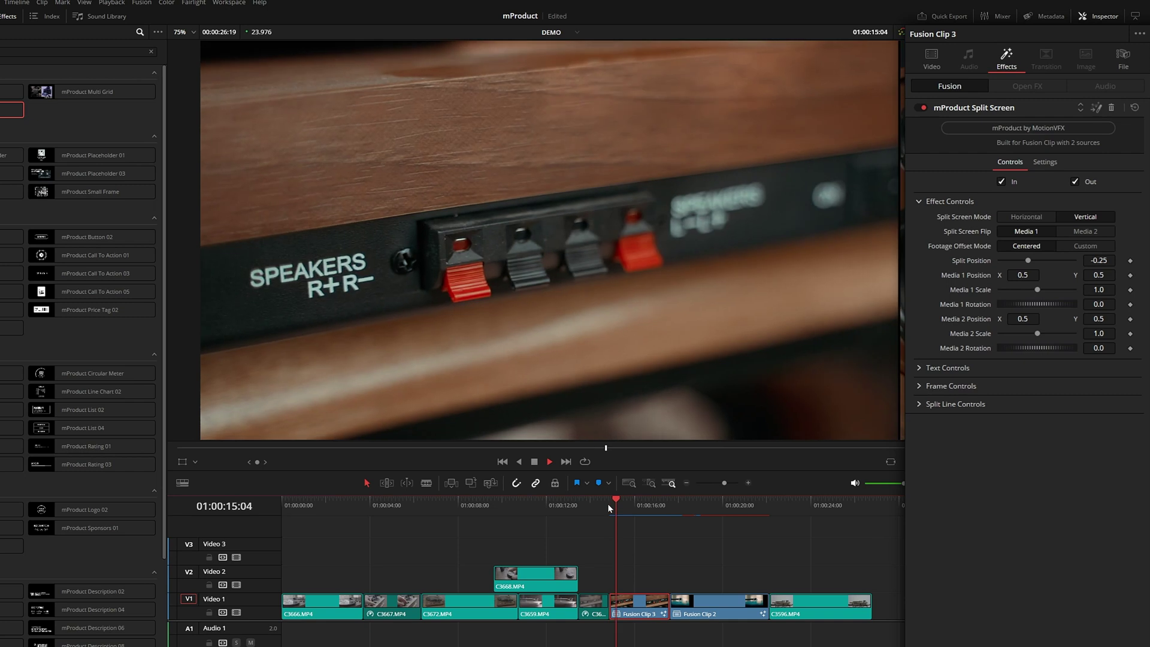
key("space")
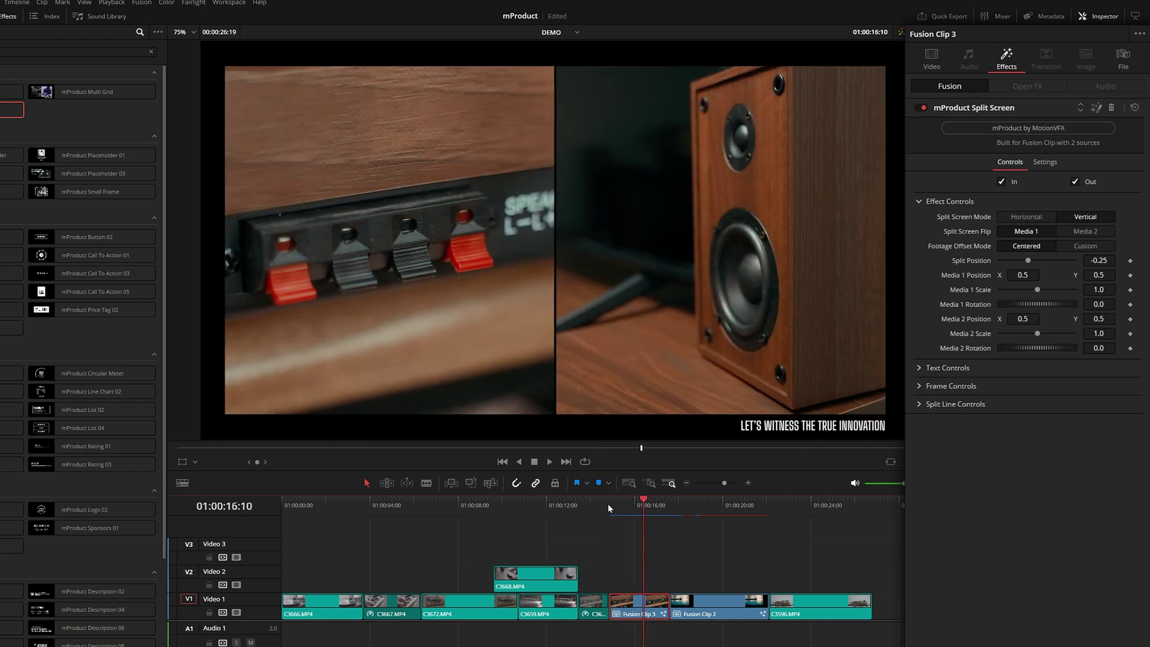
left_click_drag(1023, 275, 1109, 275)
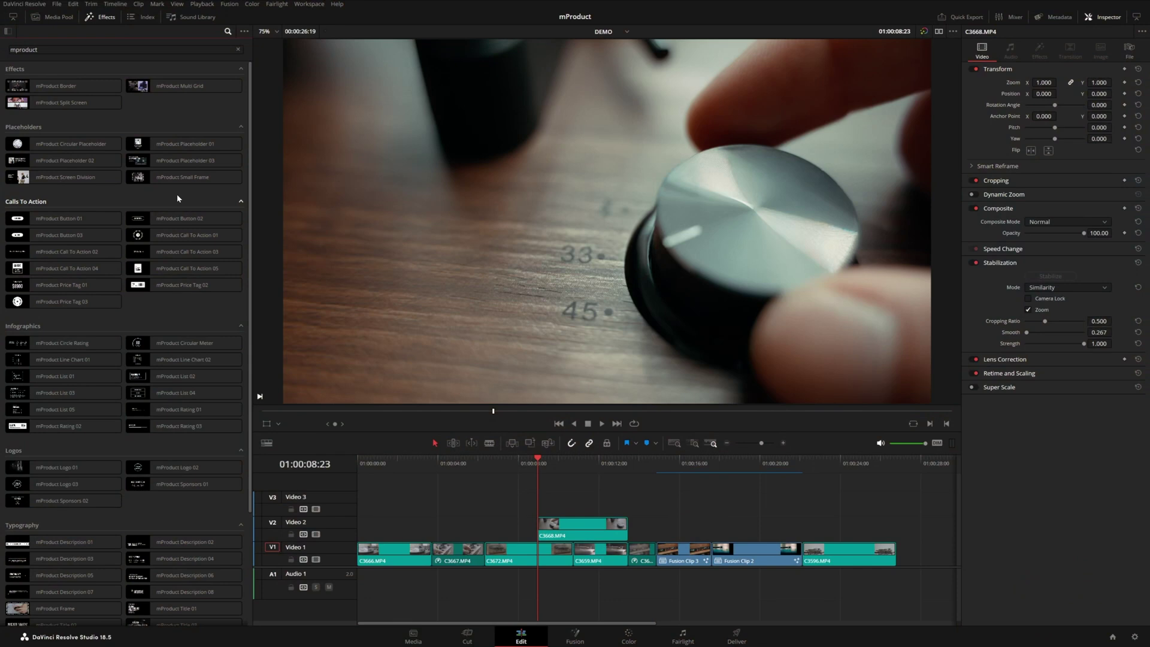
Preview the knob clip and try dropping mProduct Placeholder 02 onto it
key("space")
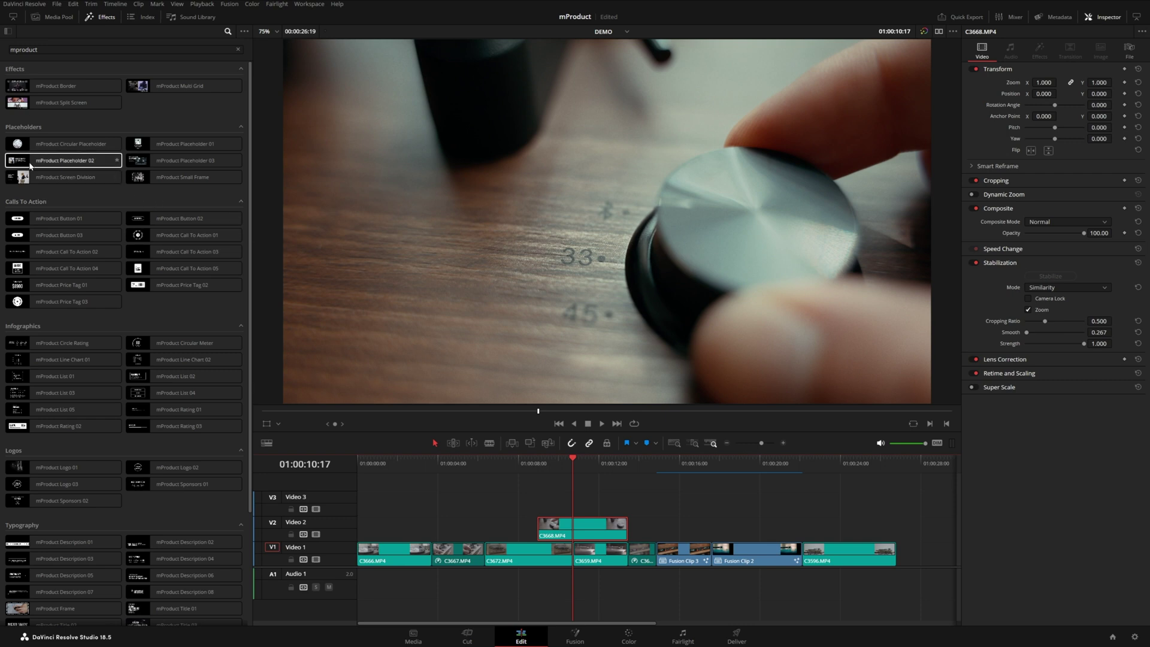
left_click_drag(30, 165, 554, 529)
key("Up")
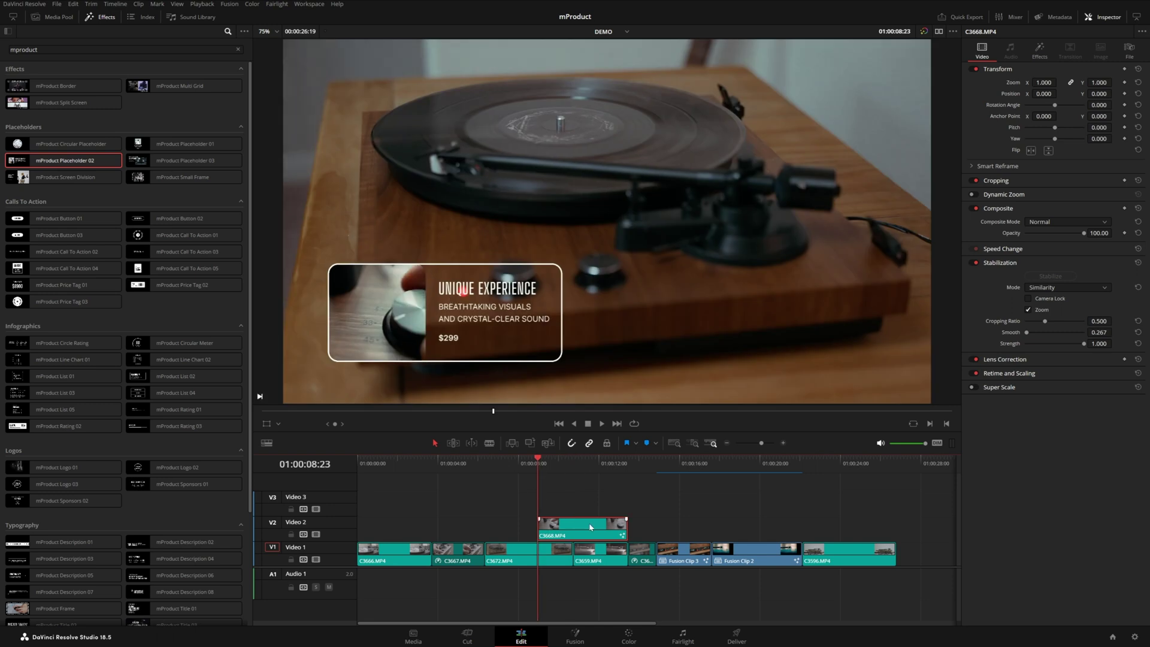
left_click(542, 527)
Convert the V2 knob clip into Fusion Clip 26 and apply mProduct Placeholder 02 to it
left_click(556, 536)
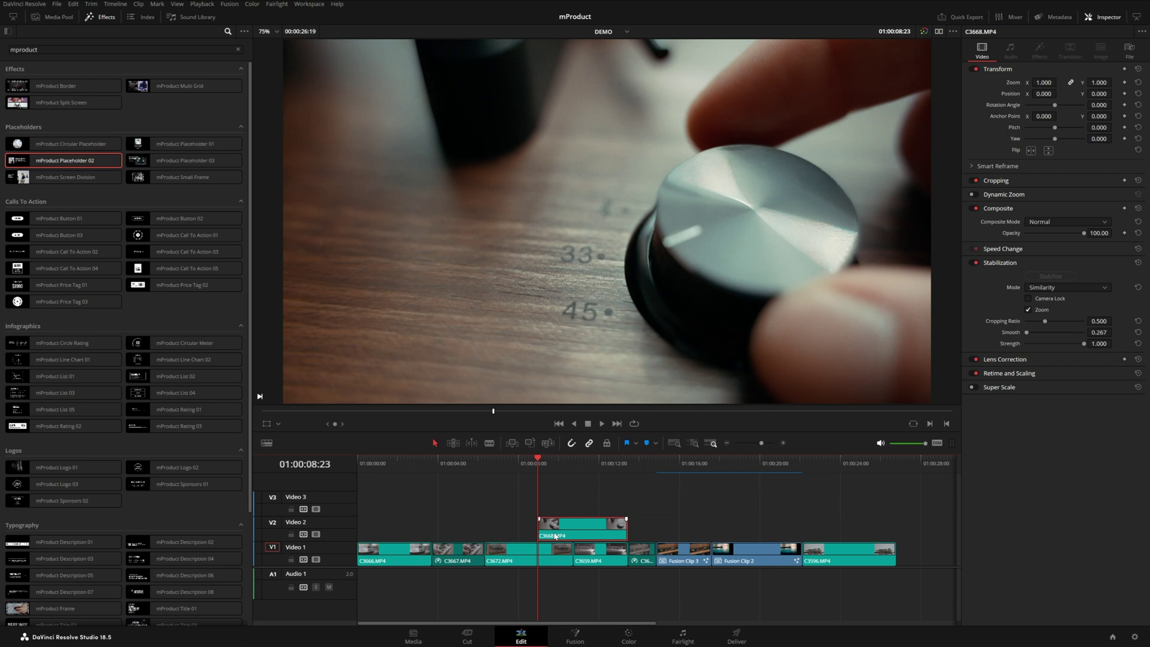
right_click(555, 535)
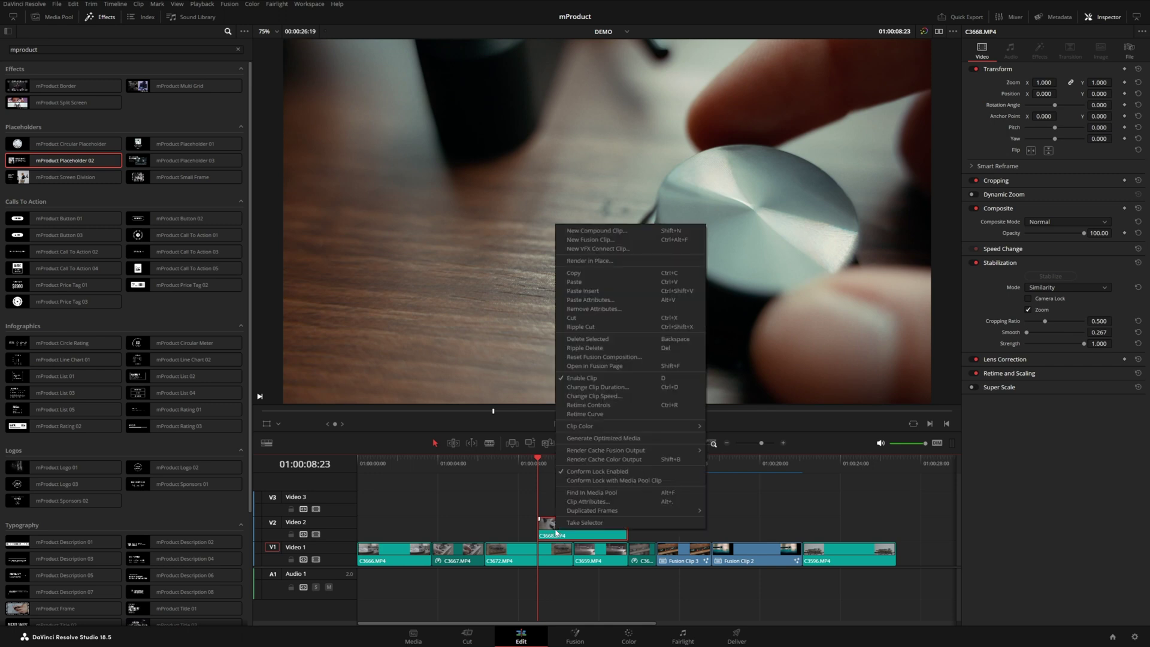
left_click(591, 240)
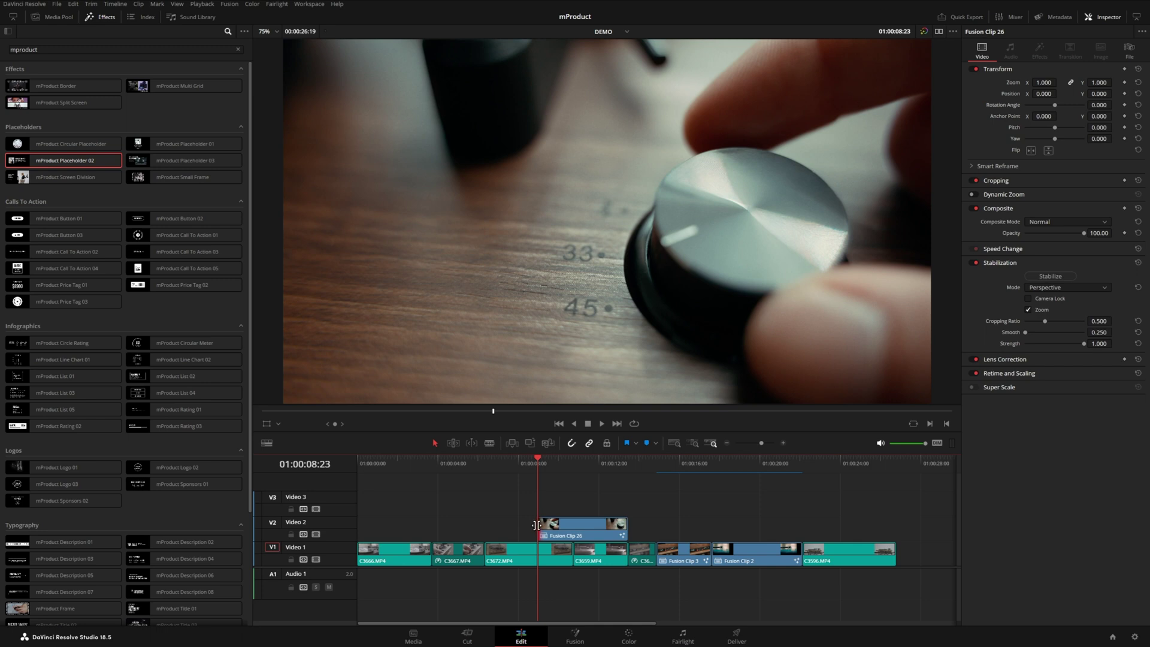
left_click_drag(32, 166, 572, 526)
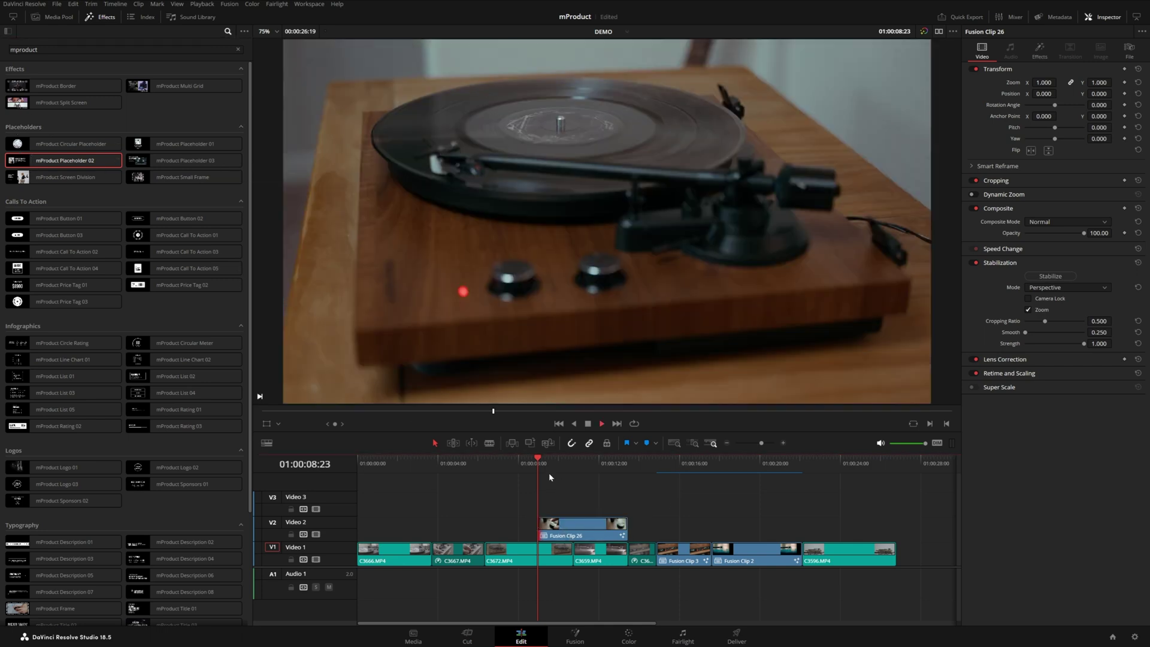
key("space")
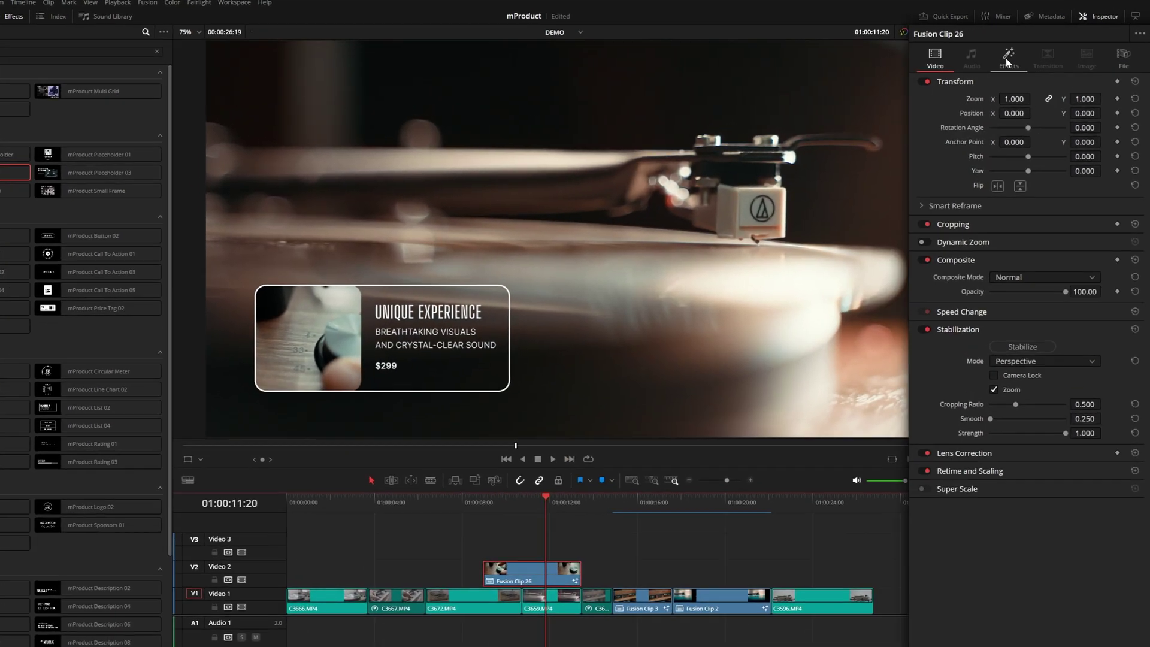
Set the card's drop zone Media Type to Video, then reposition and enlarge the inner footage
left_click(1008, 61)
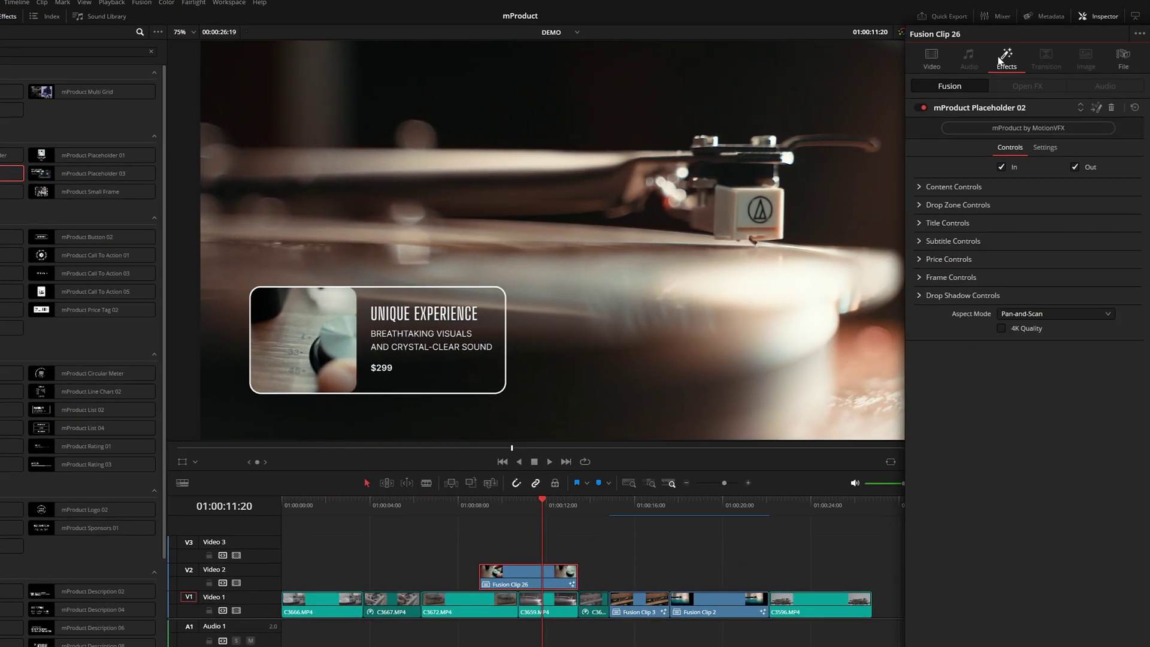
left_click(924, 206)
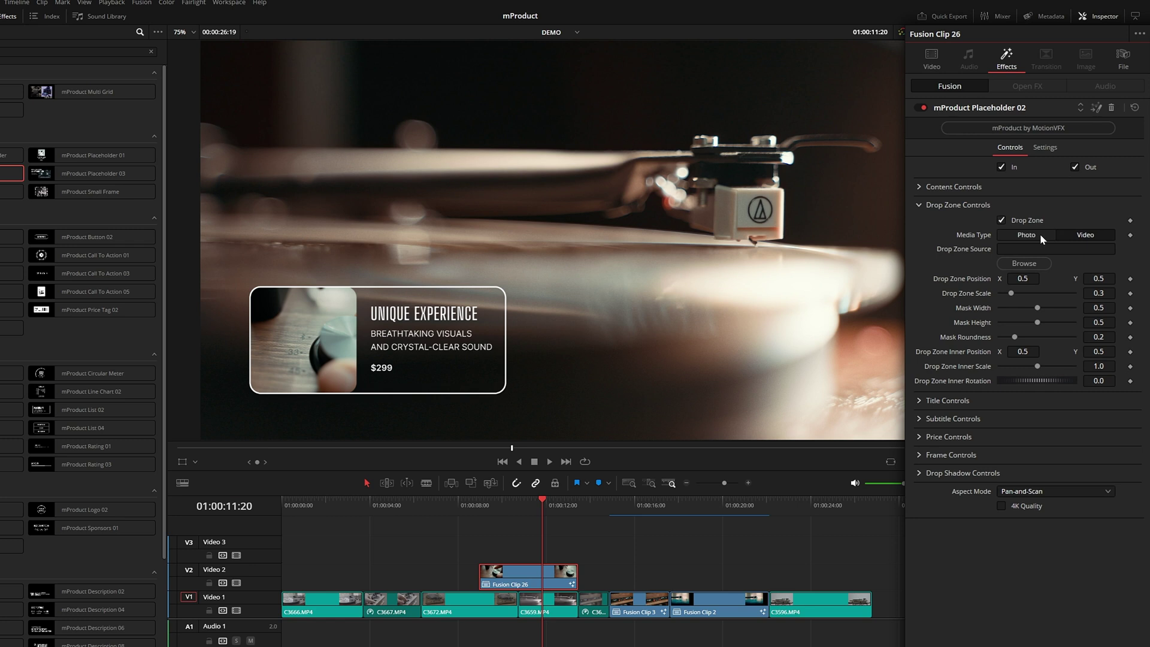
left_click(1021, 235)
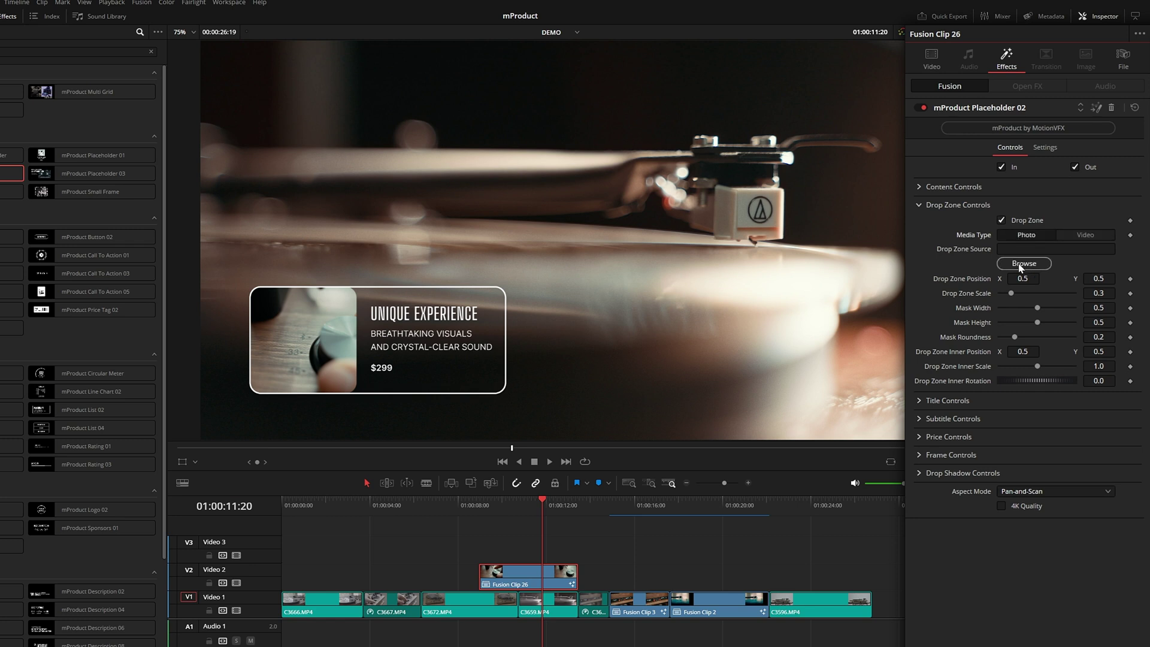
left_click(1073, 235)
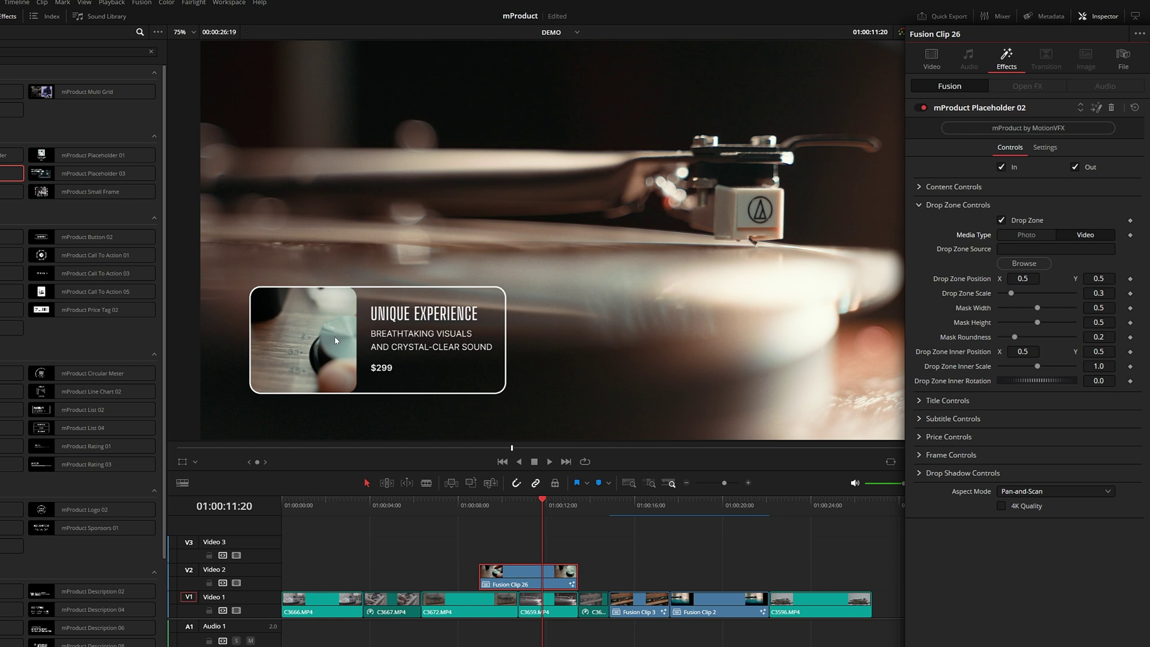
key("ctrl+s")
left_click_drag(1022, 351, 1013, 351)
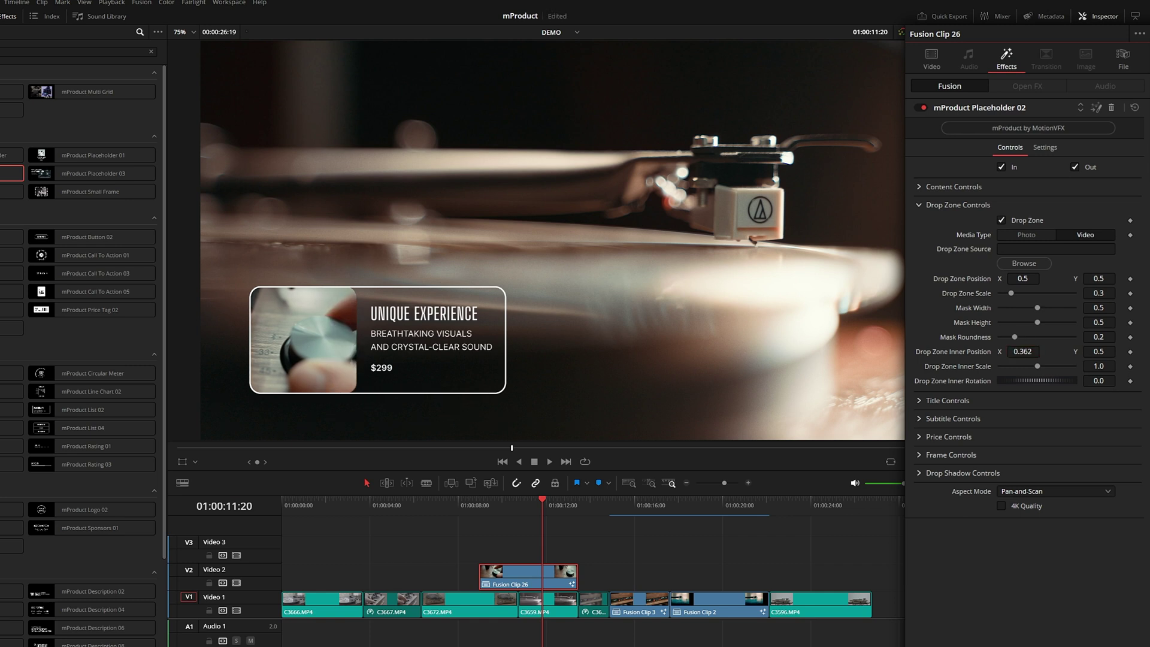
left_click_drag(1099, 352, 1051, 361)
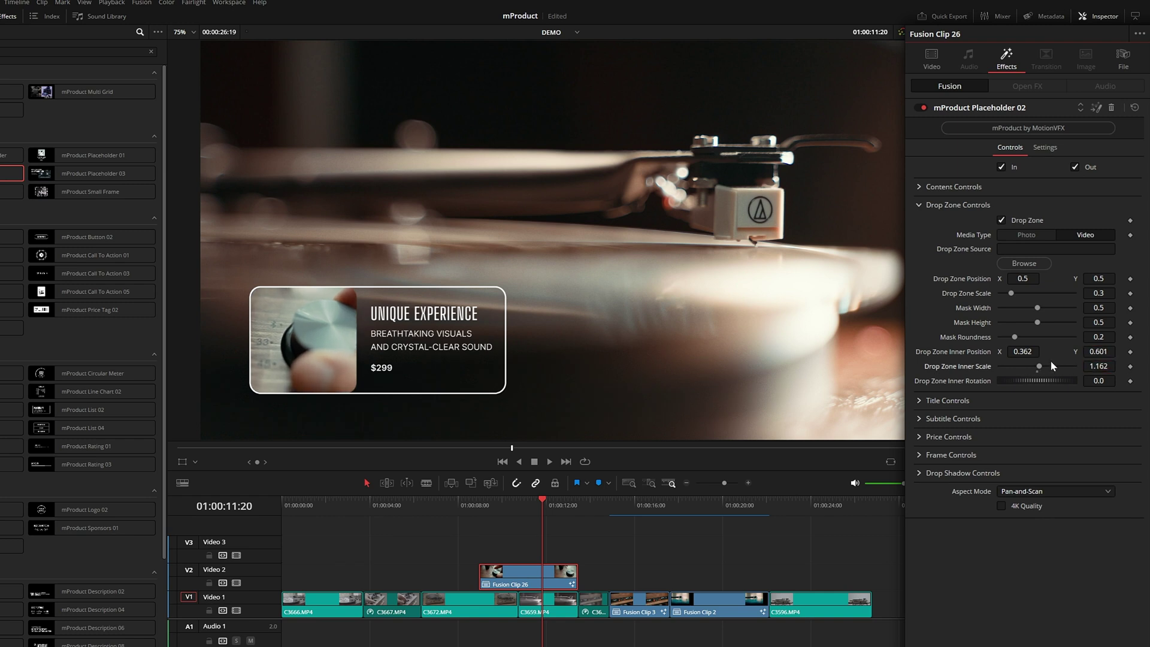
Set the card frame's roundness to 0 for square corners
left_click(919, 206)
left_click(920, 223)
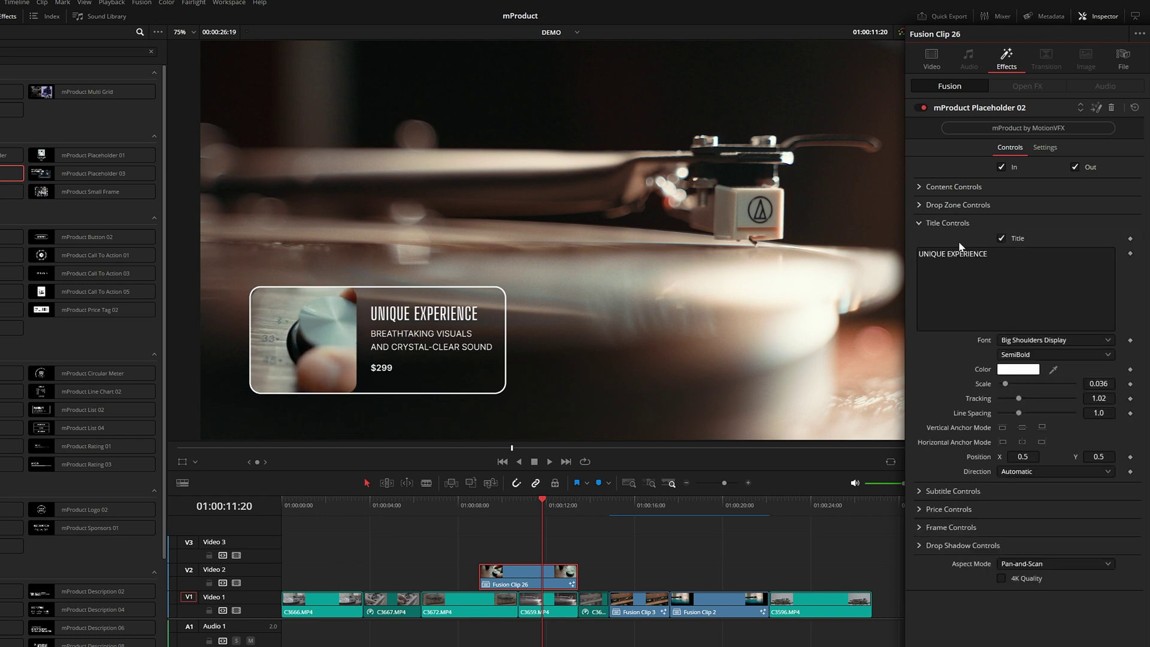
left_click(921, 224)
left_click(917, 240)
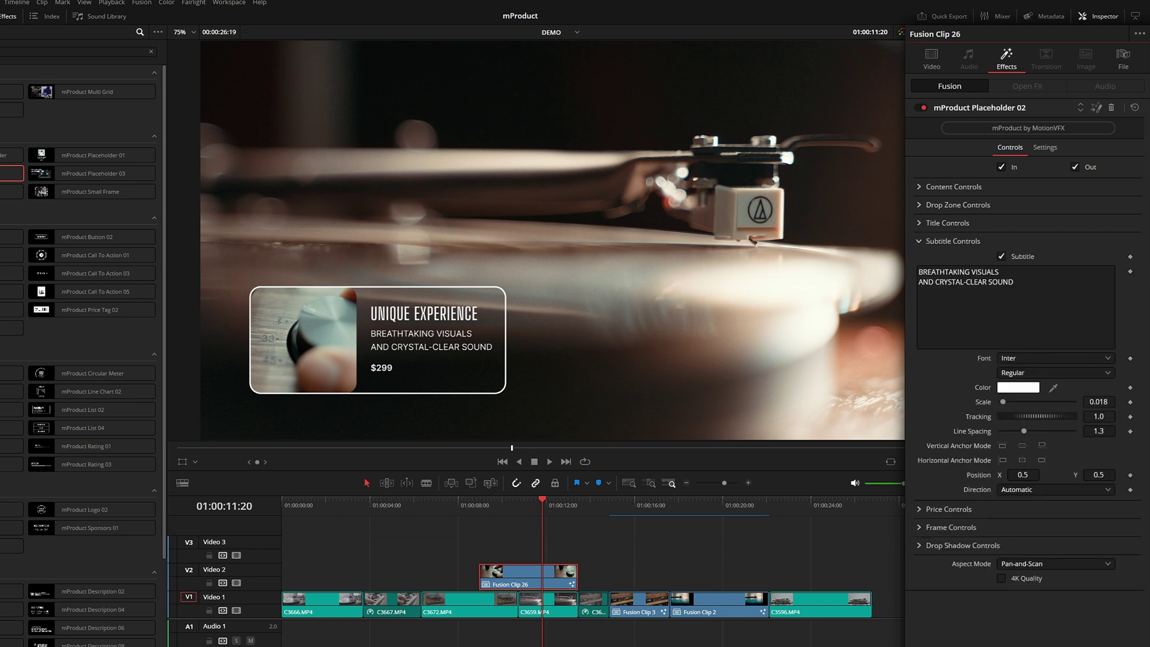
left_click(917, 240)
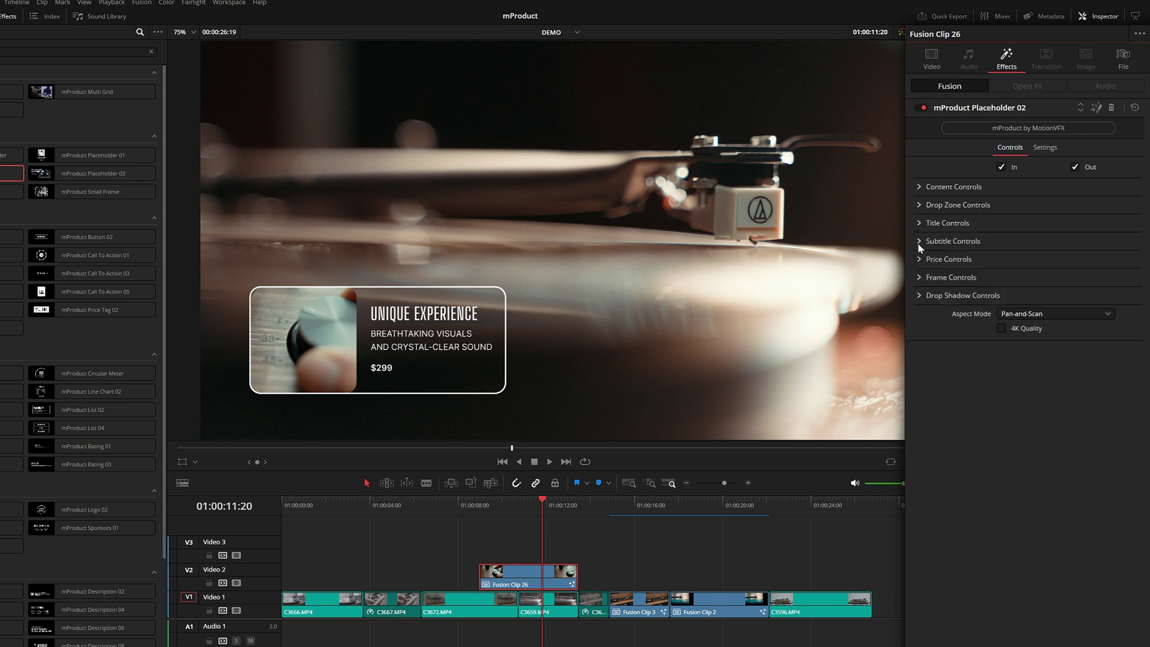
left_click(917, 259)
left_click(917, 260)
left_click(919, 276)
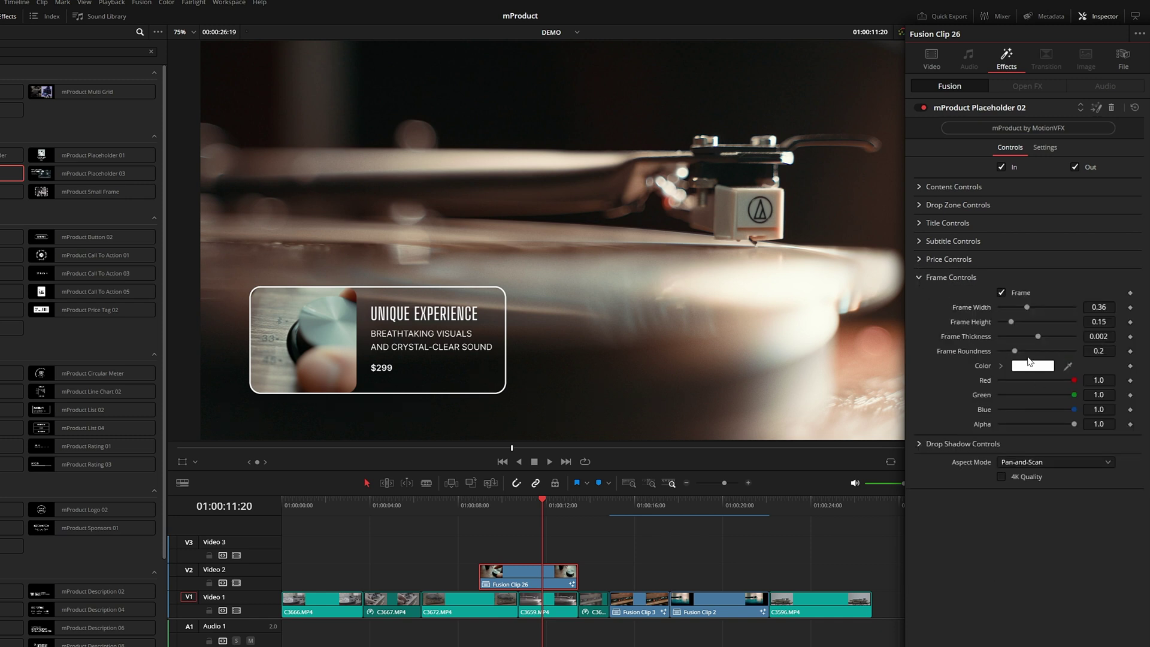
left_click_drag(1015, 351, 1040, 341)
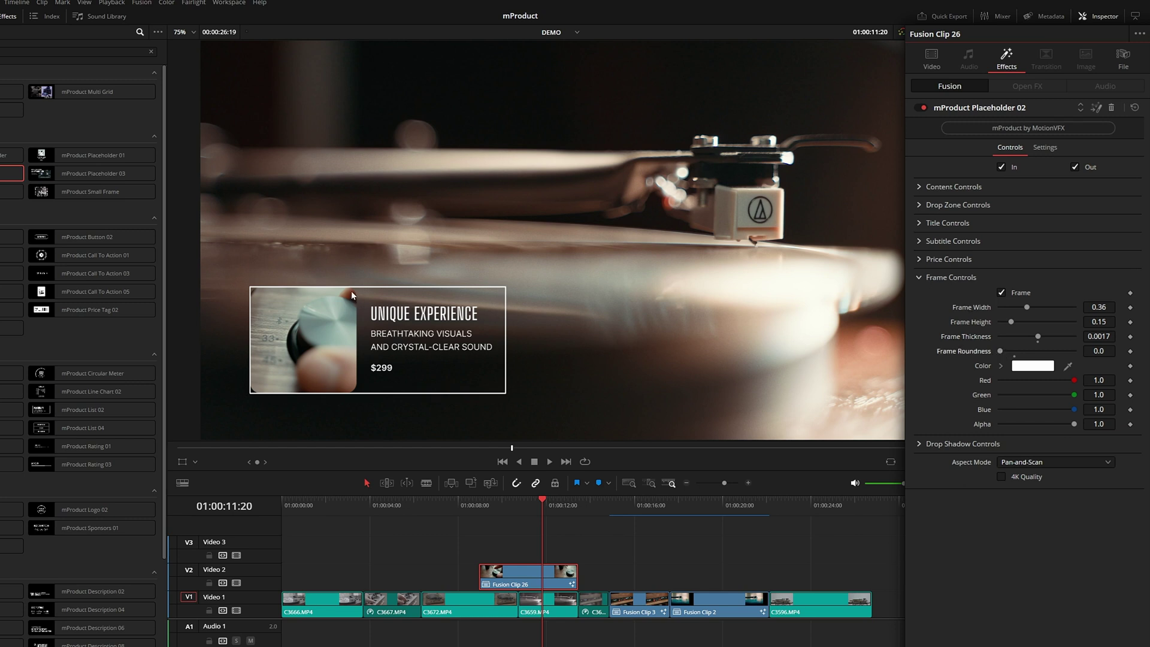
left_click(922, 206)
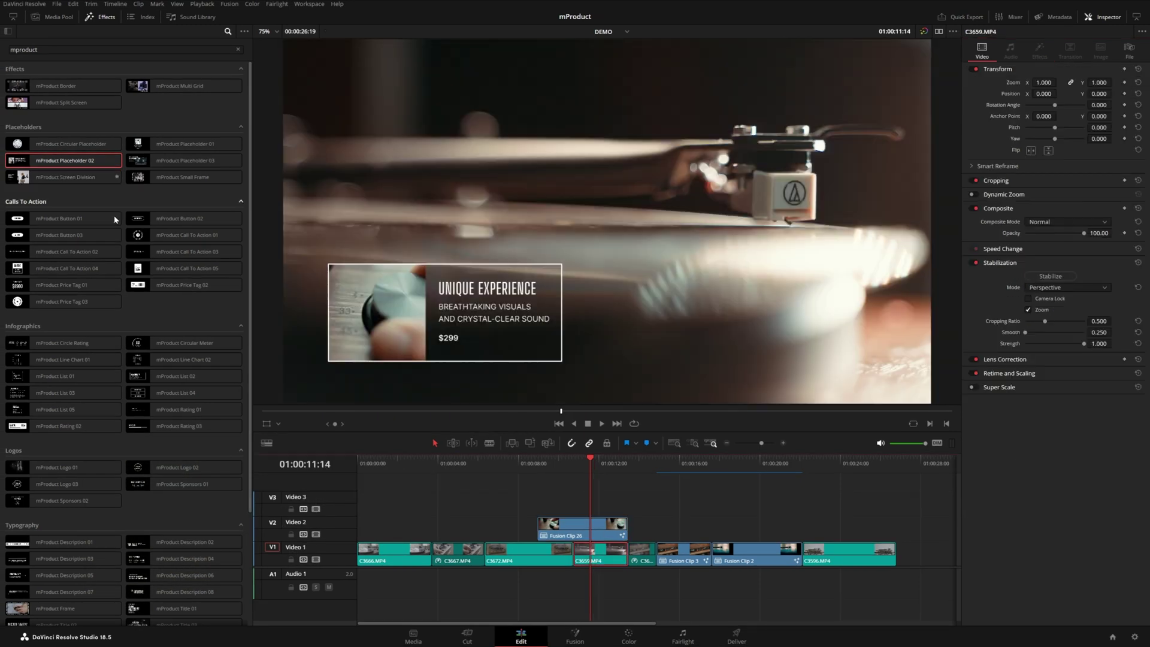
Move clip C3659.MP4 from V1 up to V3 and preview the section
left_click(615, 557)
left_click_drag(602, 560, 600, 499)
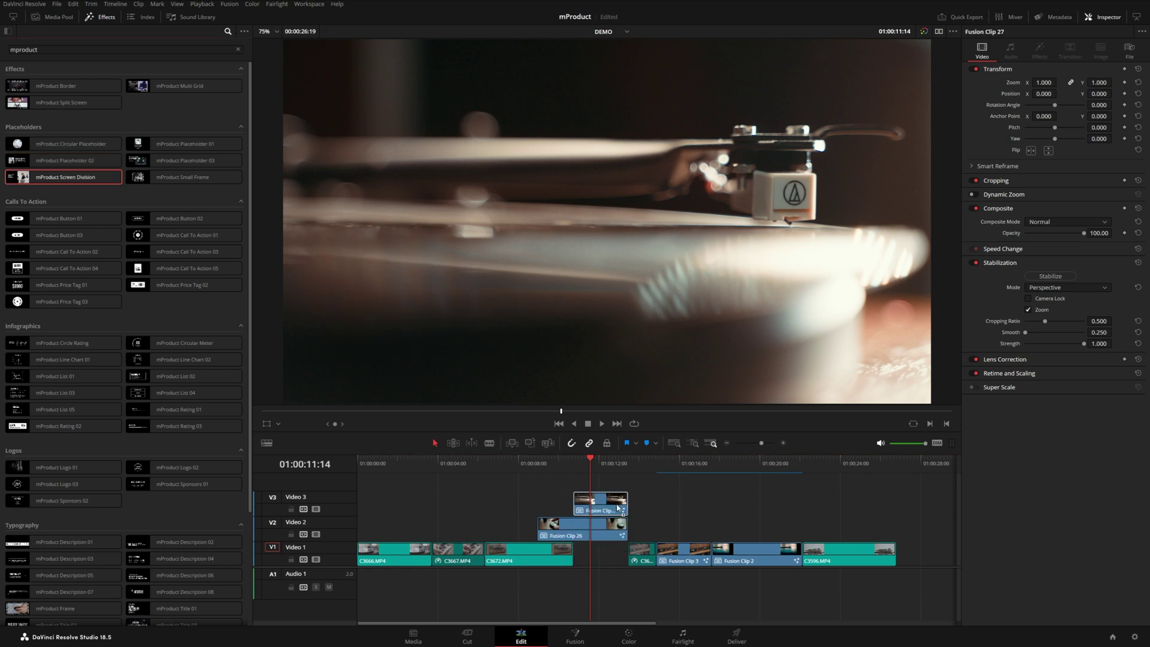
key("slash")
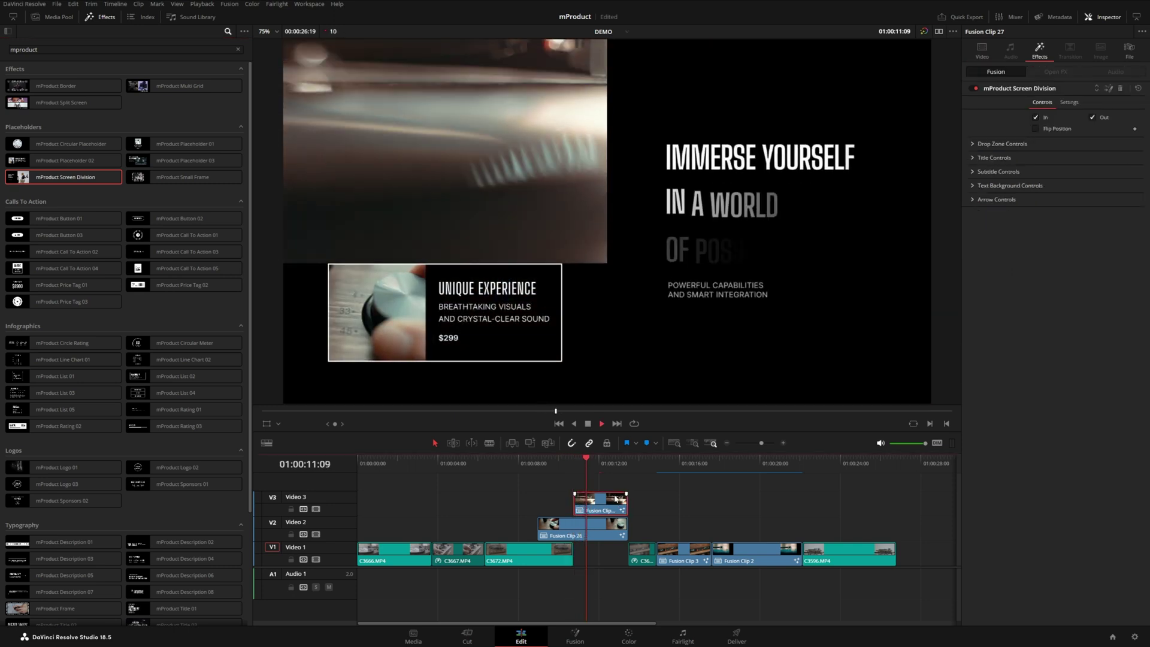
key("space")
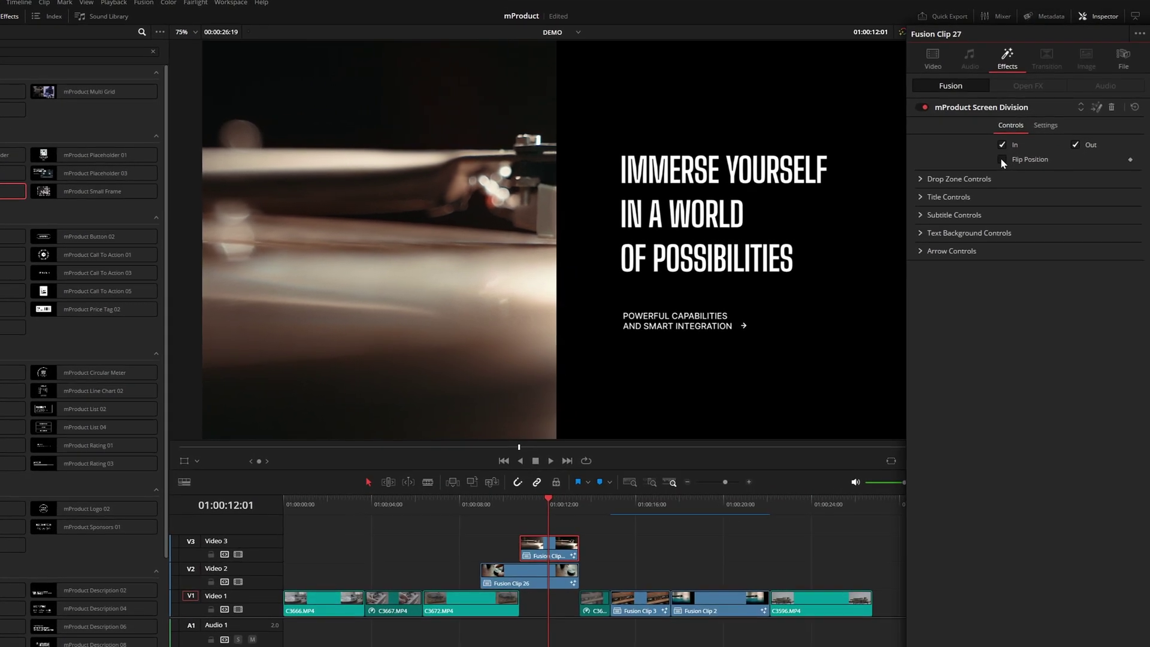
Swap the split title's text and image sides and shift the drop zone footage to frame the cartridge
left_click(1036, 128)
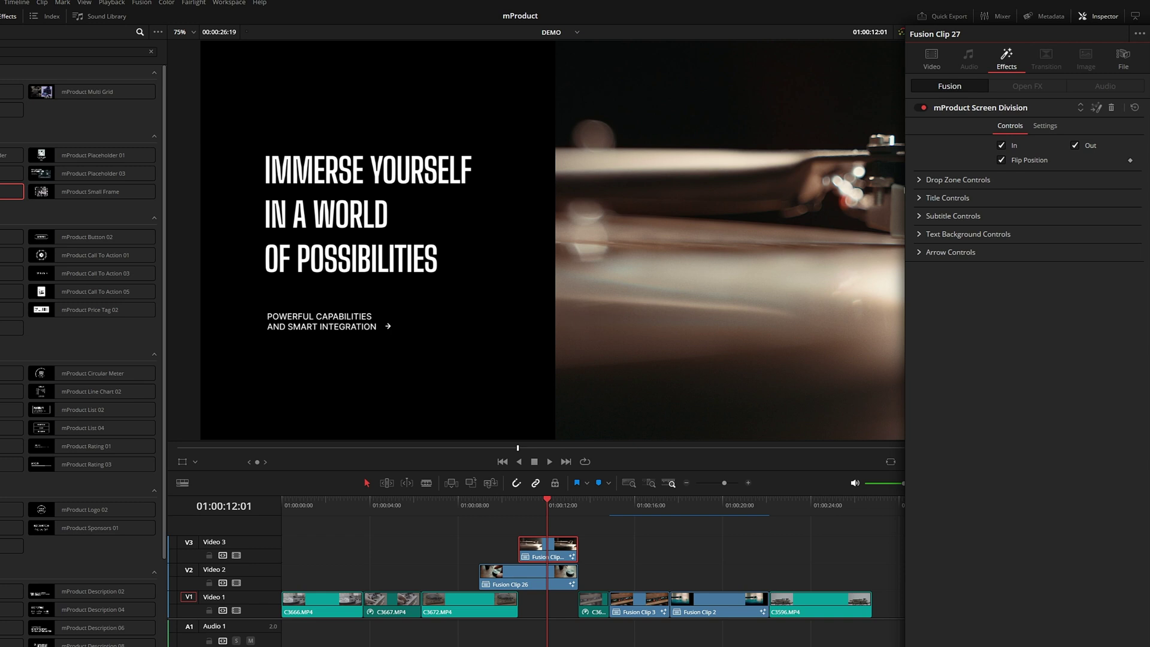
left_click(919, 180)
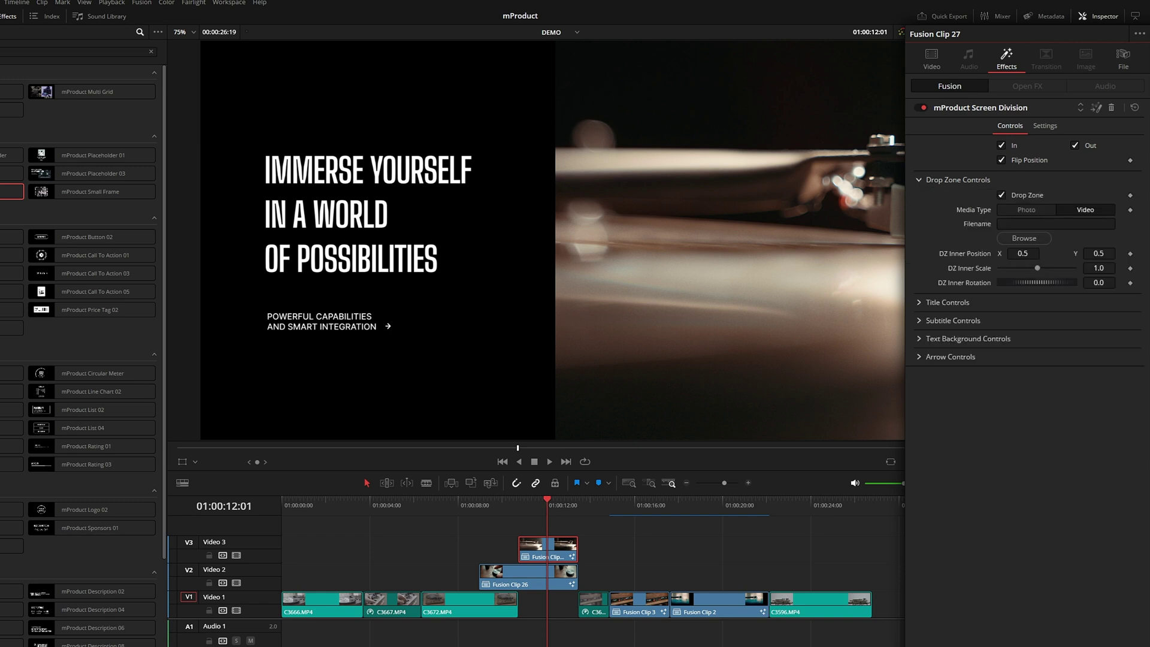
mouse_move(1022, 254)
left_mouse_down()
mouse_move(956, 254)
mouse_move(1008, 254)
left_mouse_up()
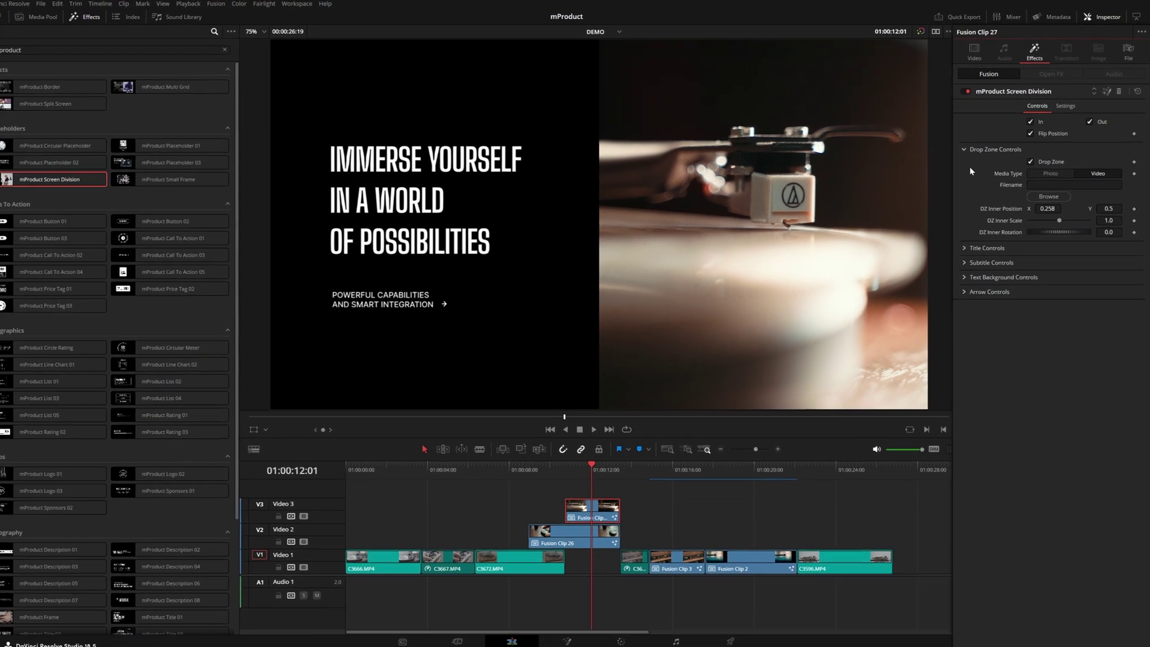
left_click(971, 149)
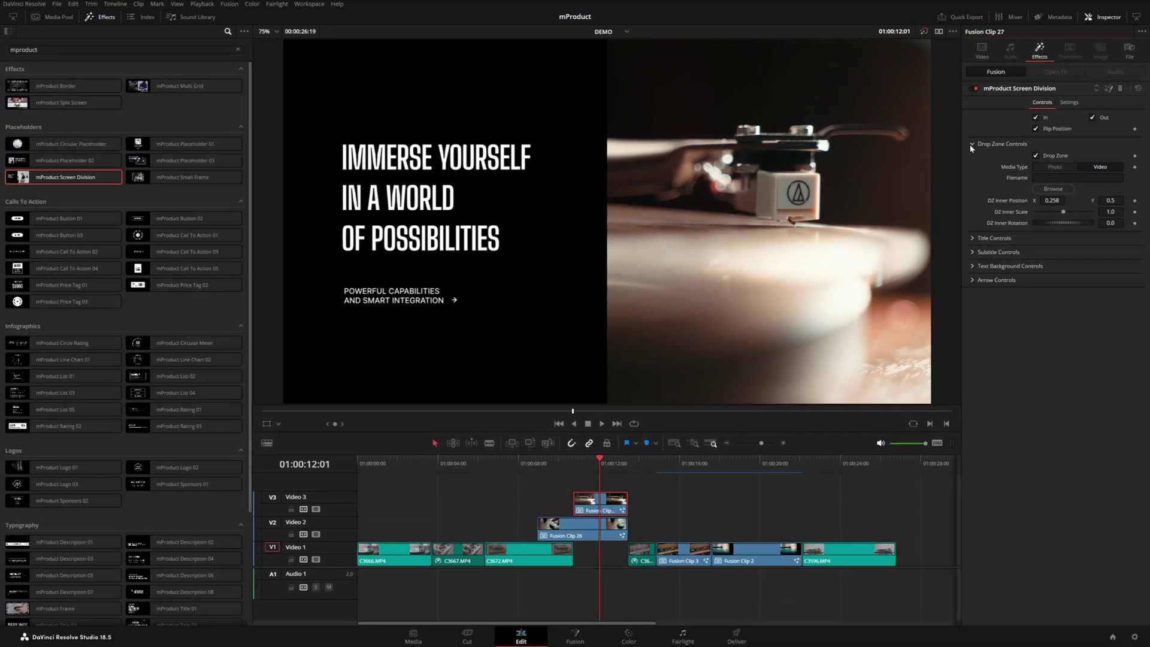
Replay the title from 01:00:08 and extend C3672.MP4's end by 23 frames
left_click(537, 468)
key("space")
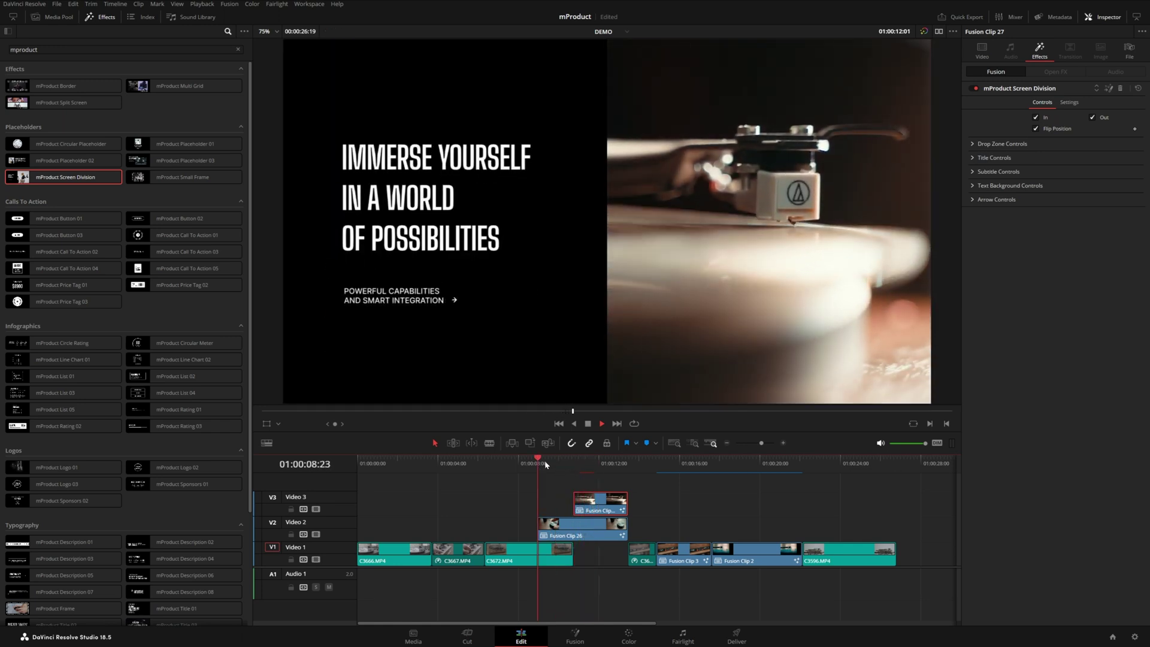
left_click(539, 466)
key("space")
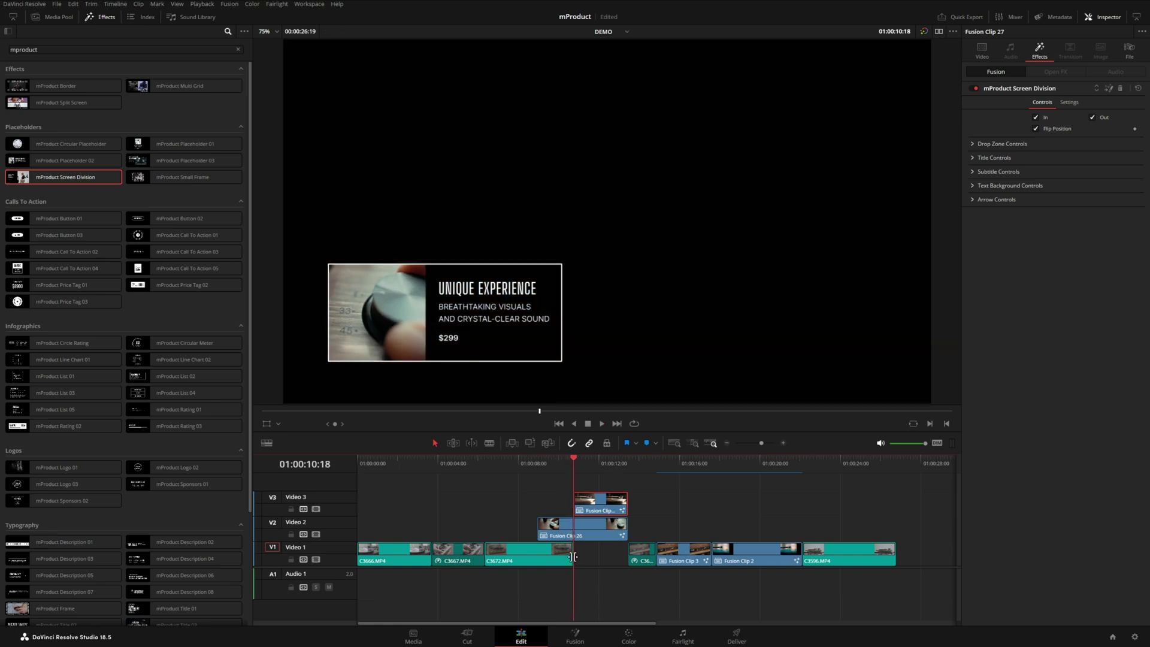
left_click_drag(573, 554, 601, 553)
Park the playhead at 01:00:09:12 to check the extended C3672.MP4
left_click(549, 467)
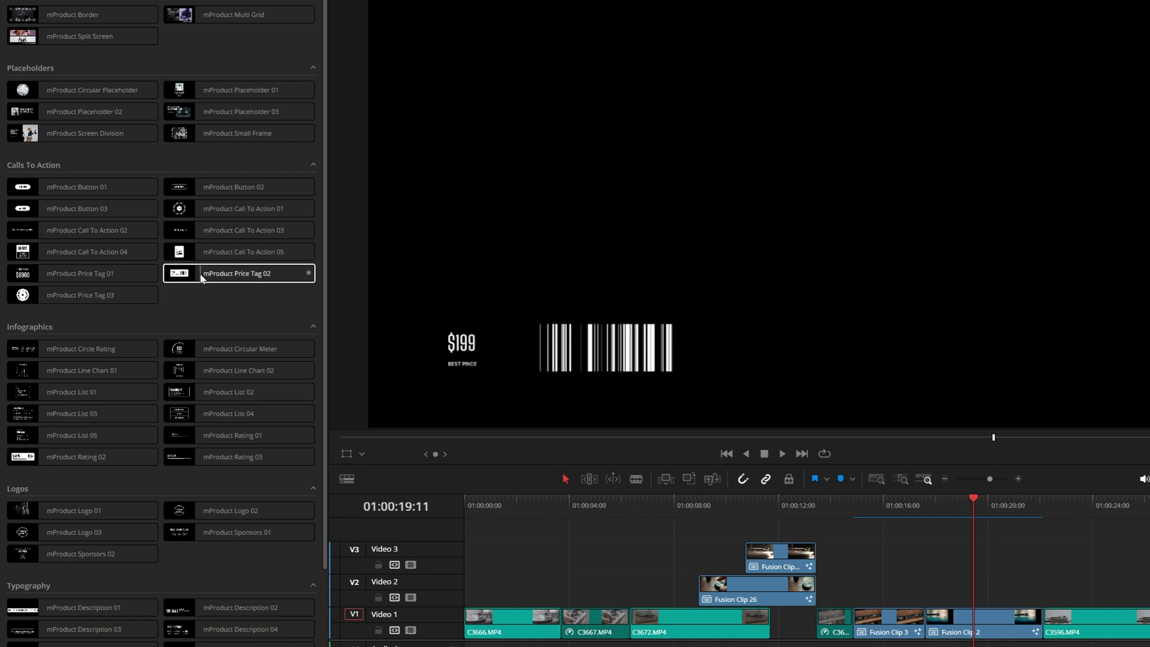
Place mProduct Price Tag 02 on Video 2 and keep its Graphics Type as Barcode
left_click_drag(208, 279, 941, 602)
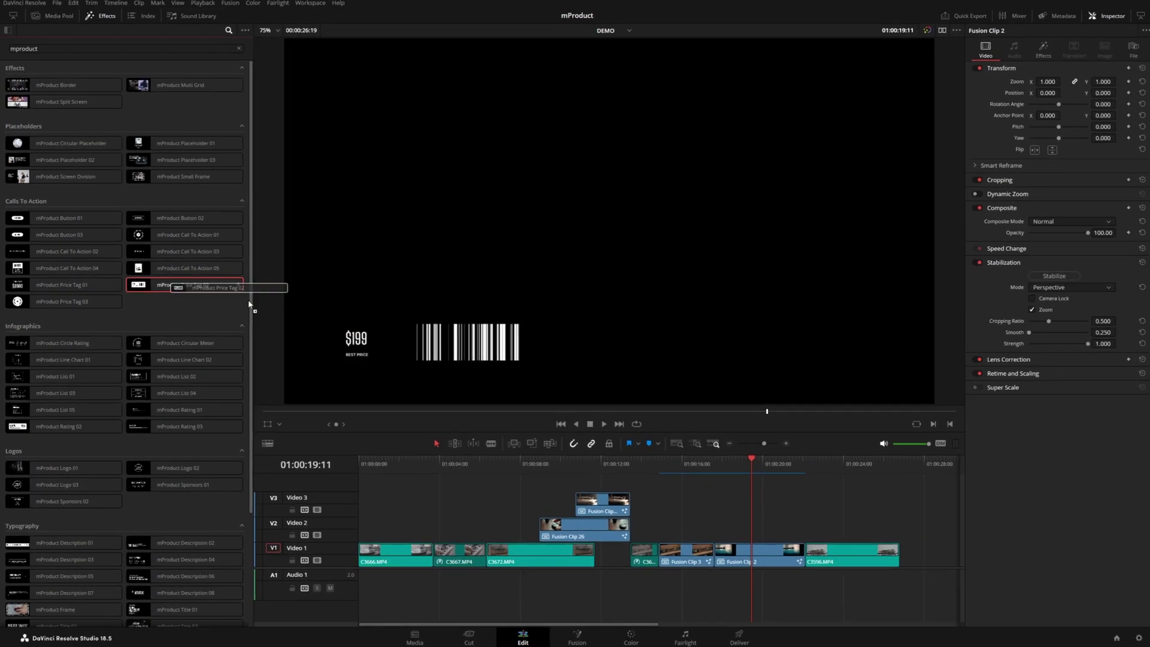
left_click_drag(722, 538, 723, 539)
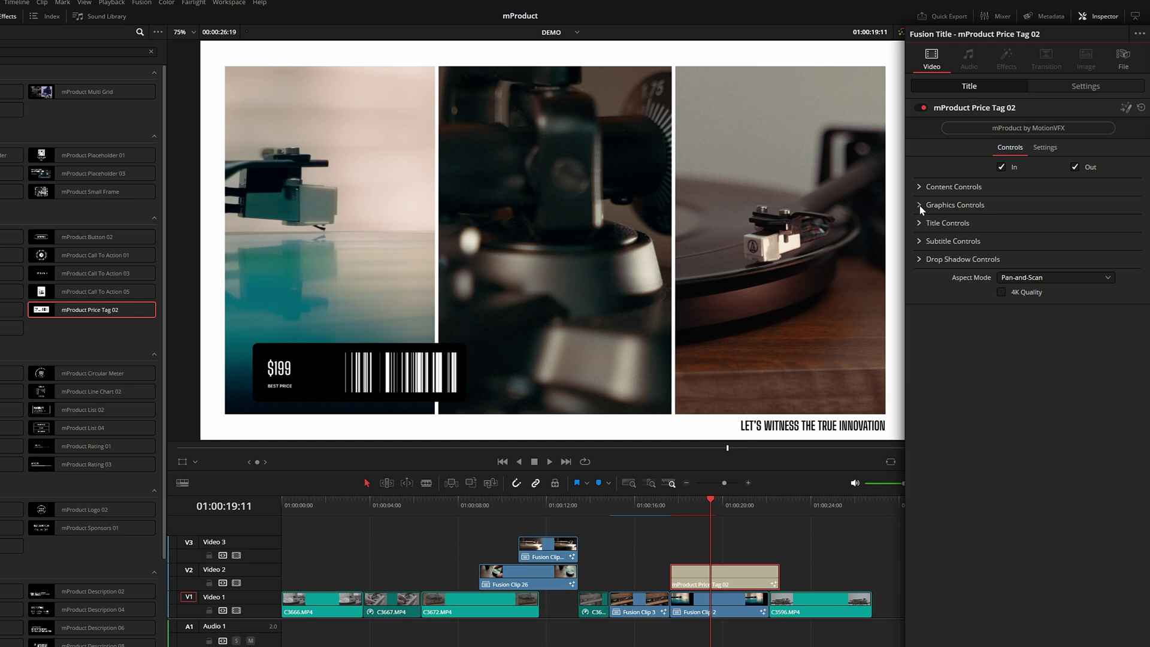
left_click(919, 206)
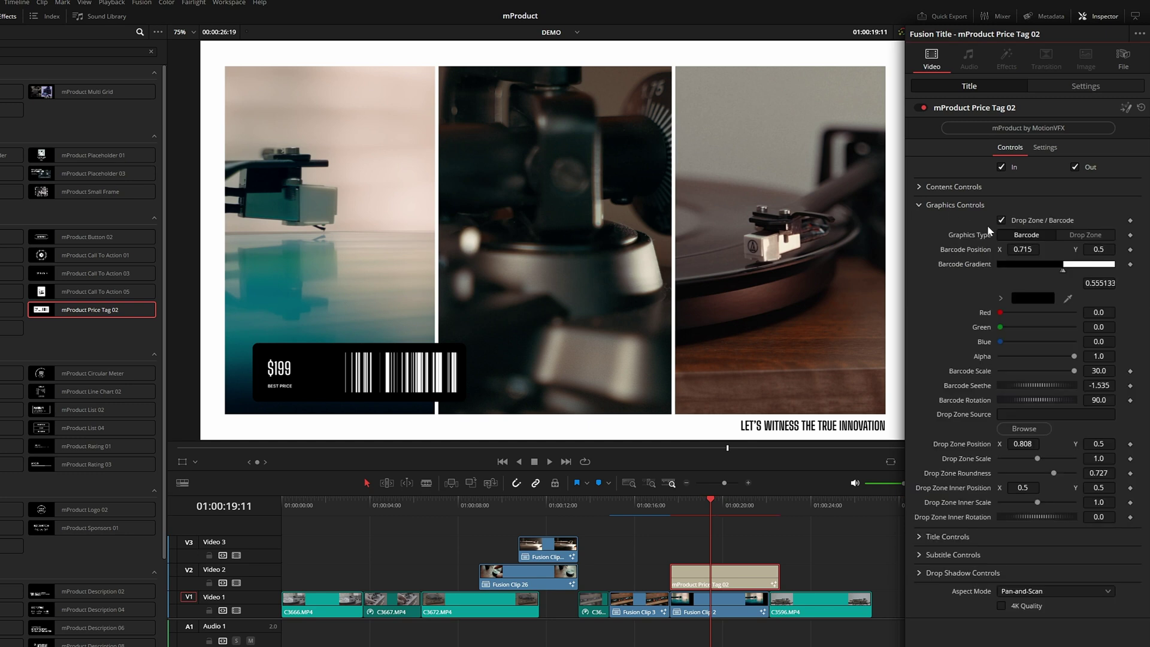
left_click(1085, 236)
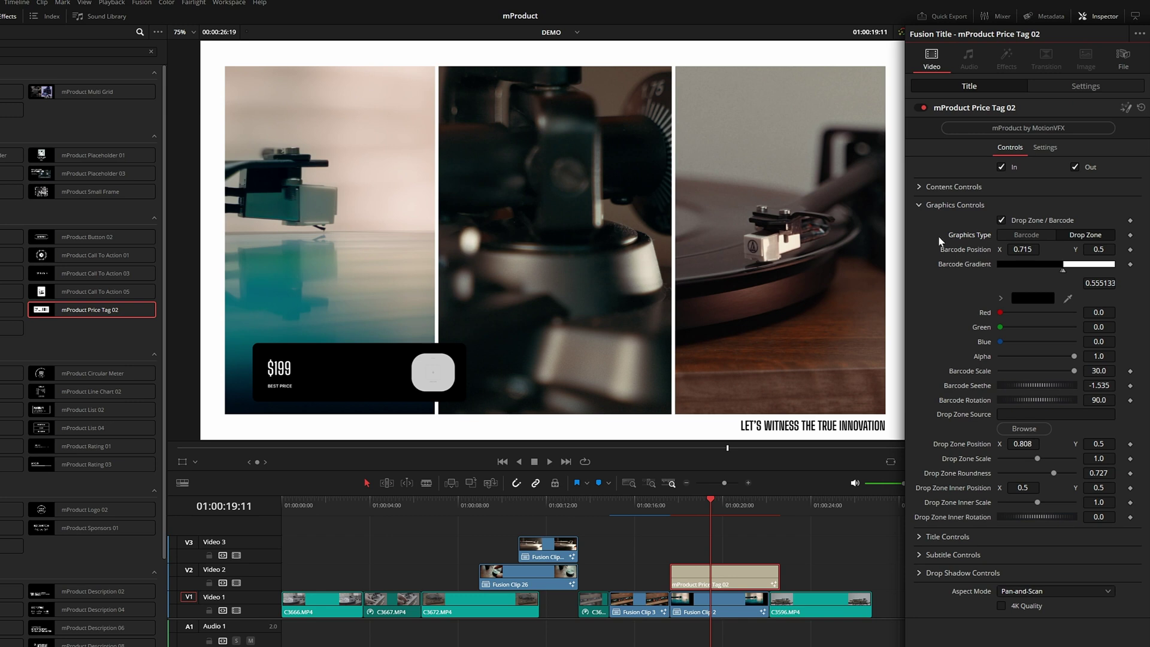
left_click(1021, 239)
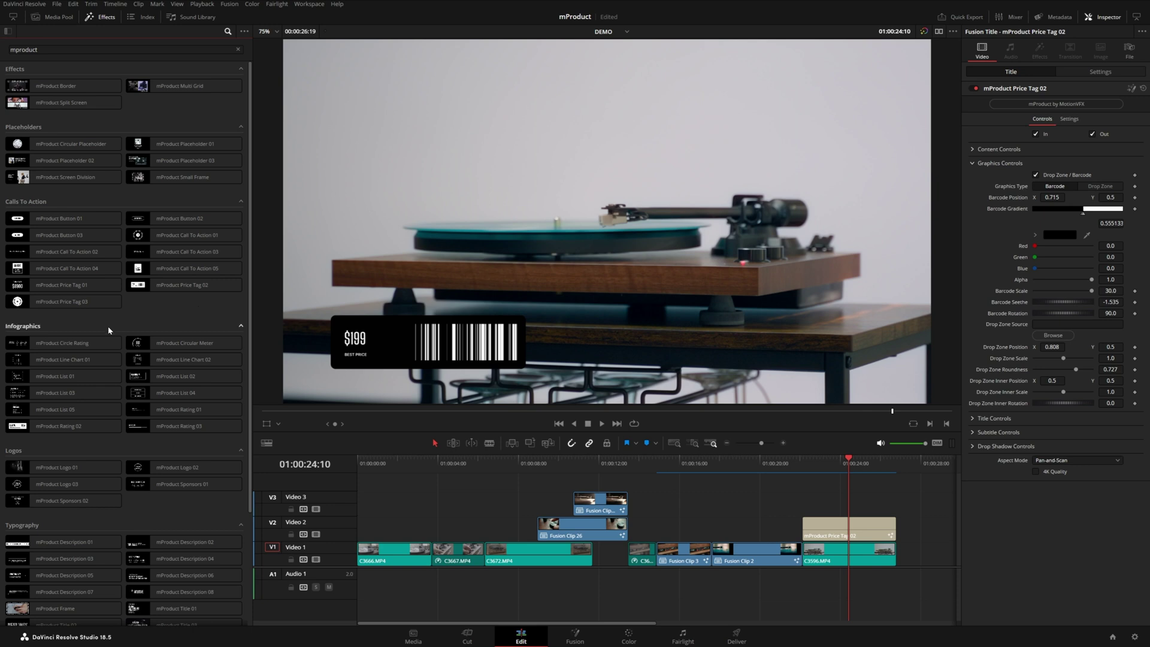
Put mProduct Circle Rating on Video 3 and raise it to the top of the frame (Position Y 0.79)
left_click(51, 345)
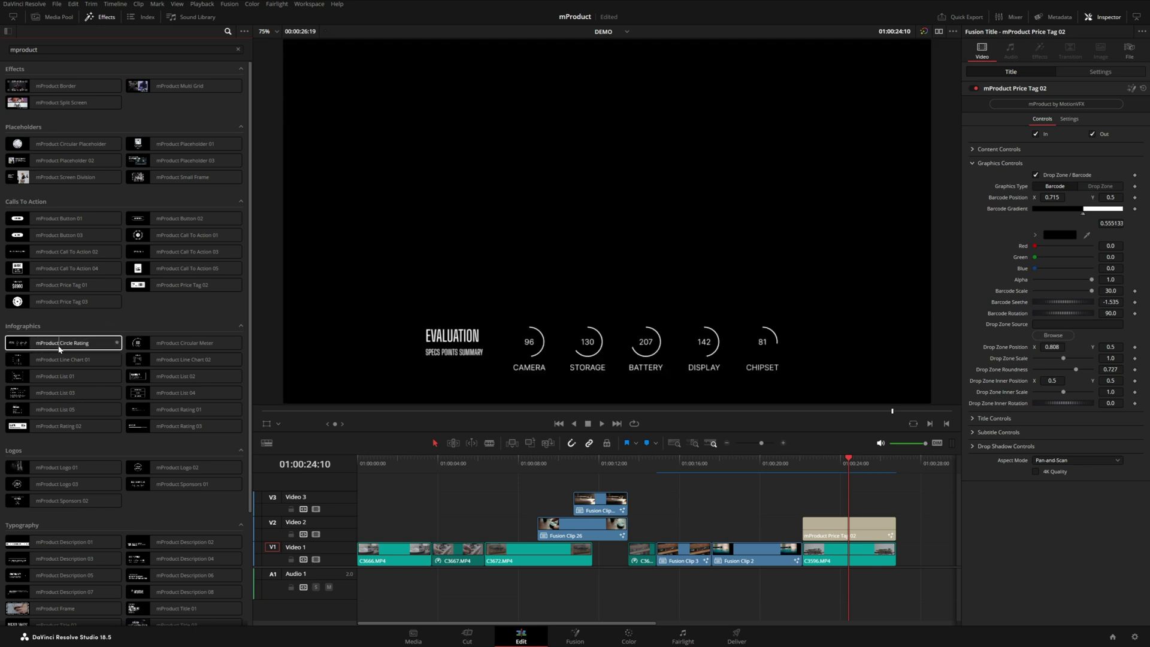
left_click_drag(51, 346, 823, 512)
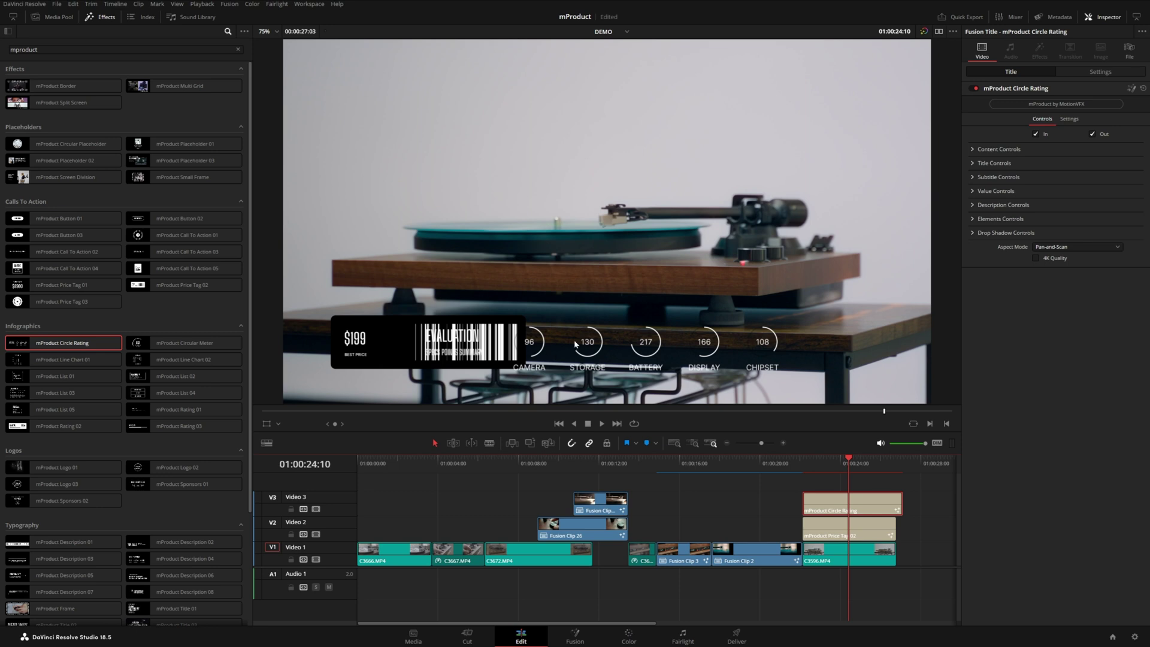
left_click(973, 149)
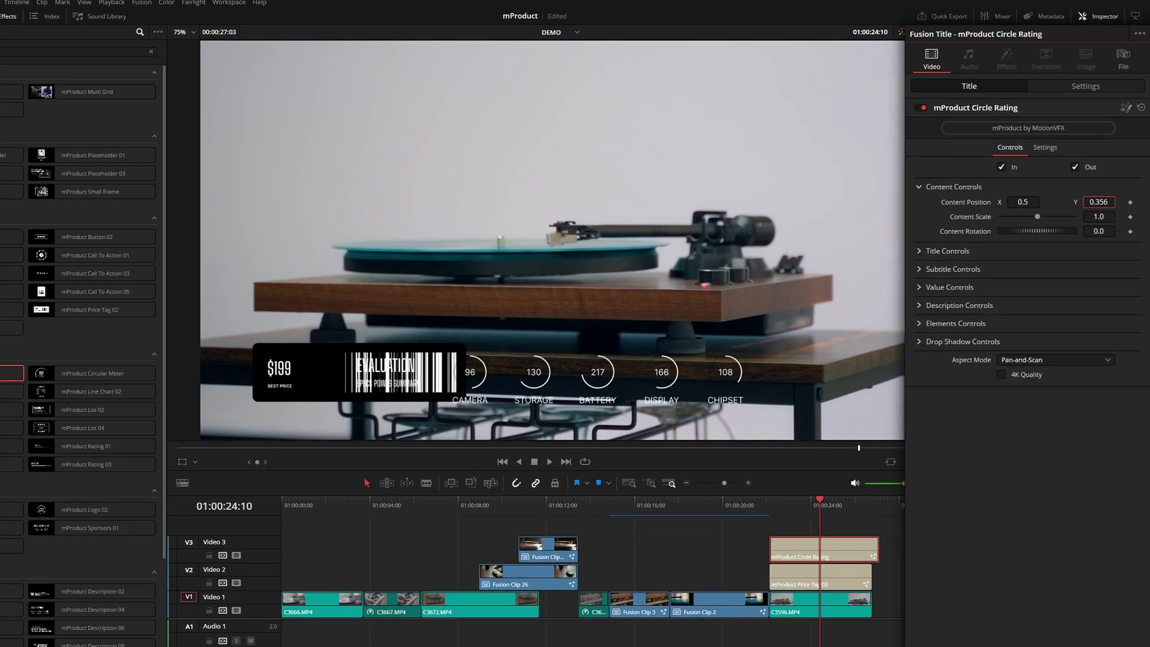
left_click_drag(1099, 202, 1136, 202)
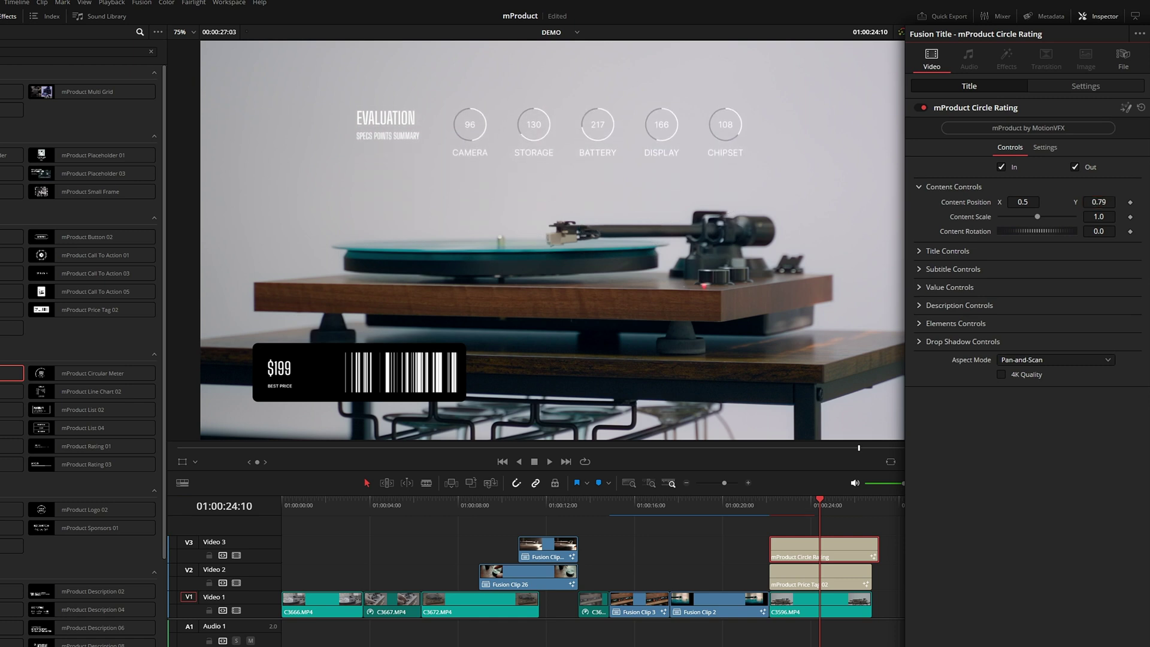
left_click(920, 187)
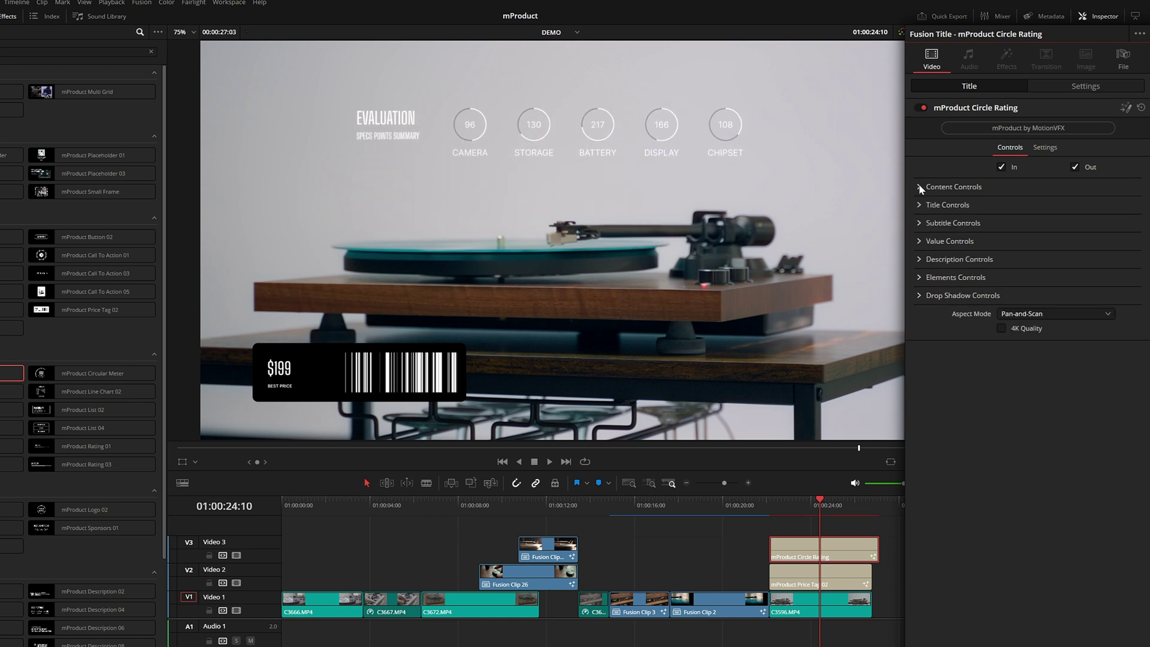
left_click(920, 259)
left_click(947, 290)
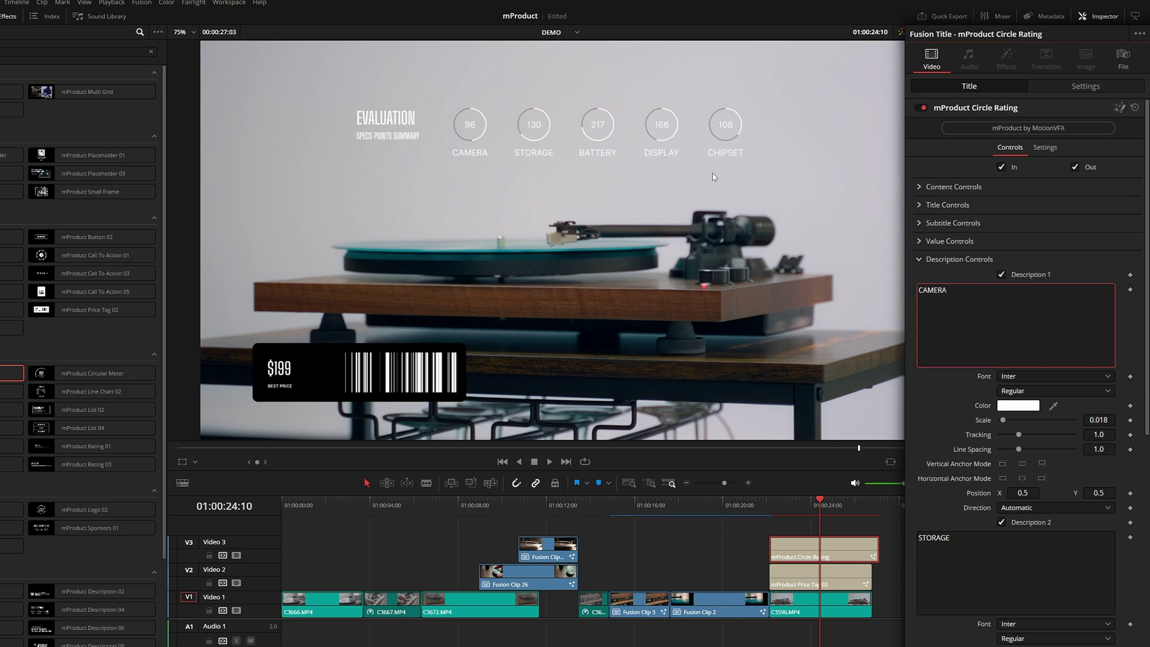
left_click(920, 262)
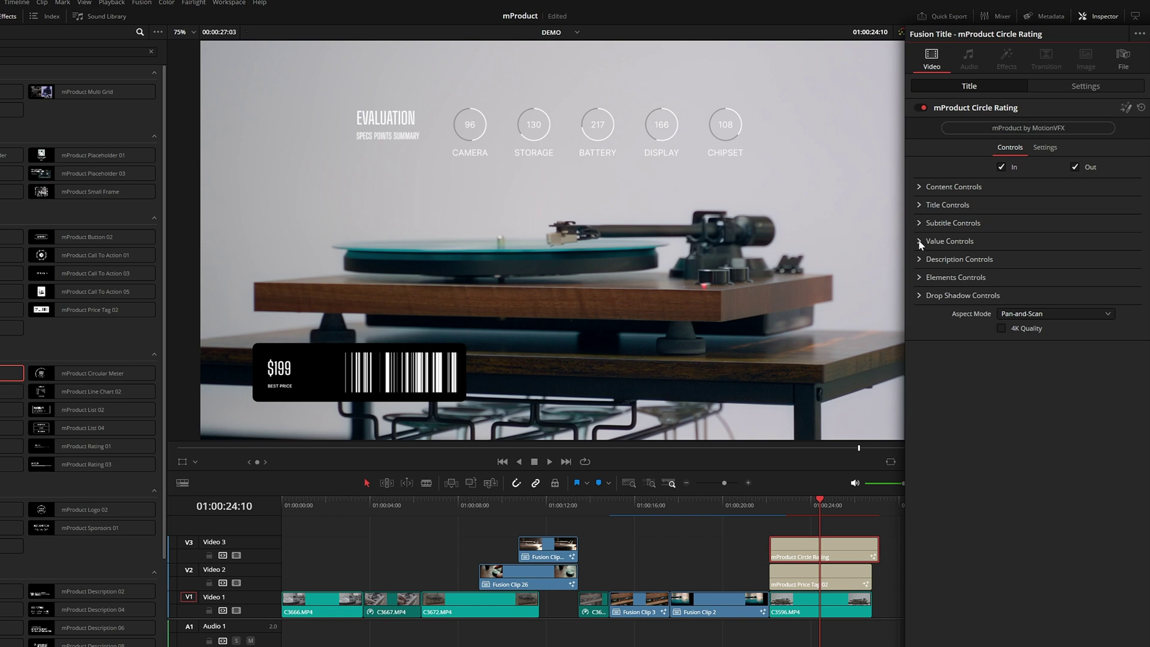
Set the Camera rating value to 100 and play back the infographics
left_click(921, 243)
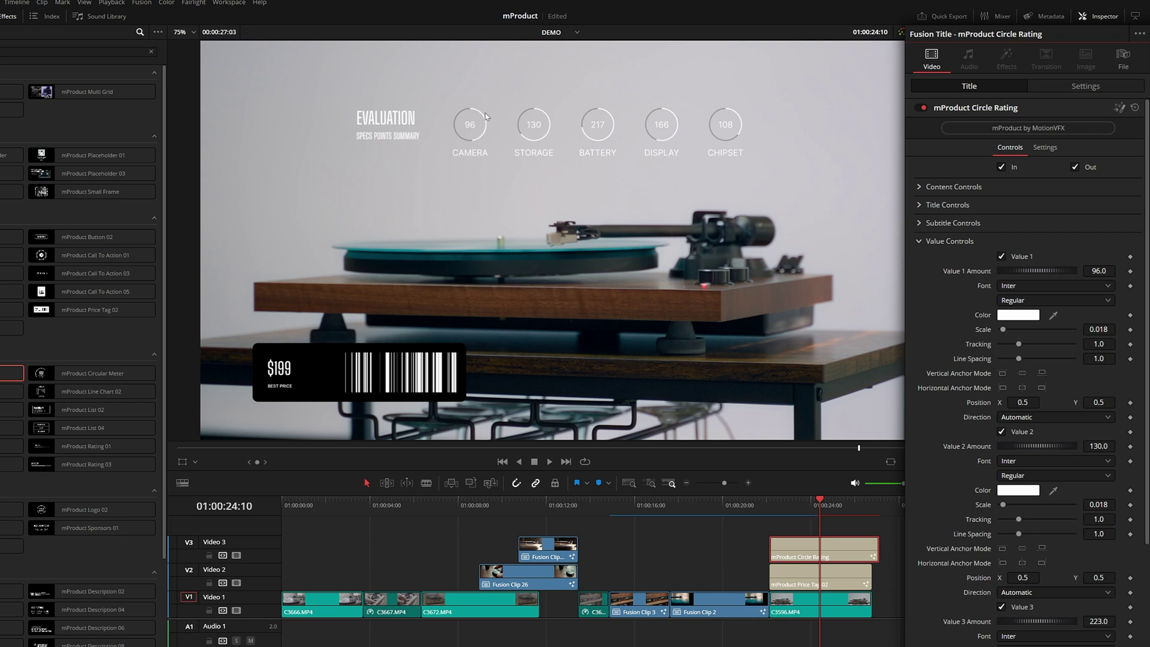
left_click_drag(1038, 276, 1032, 276)
left_click(1103, 271)
type("200")
key("Return")
left_click(1099, 271)
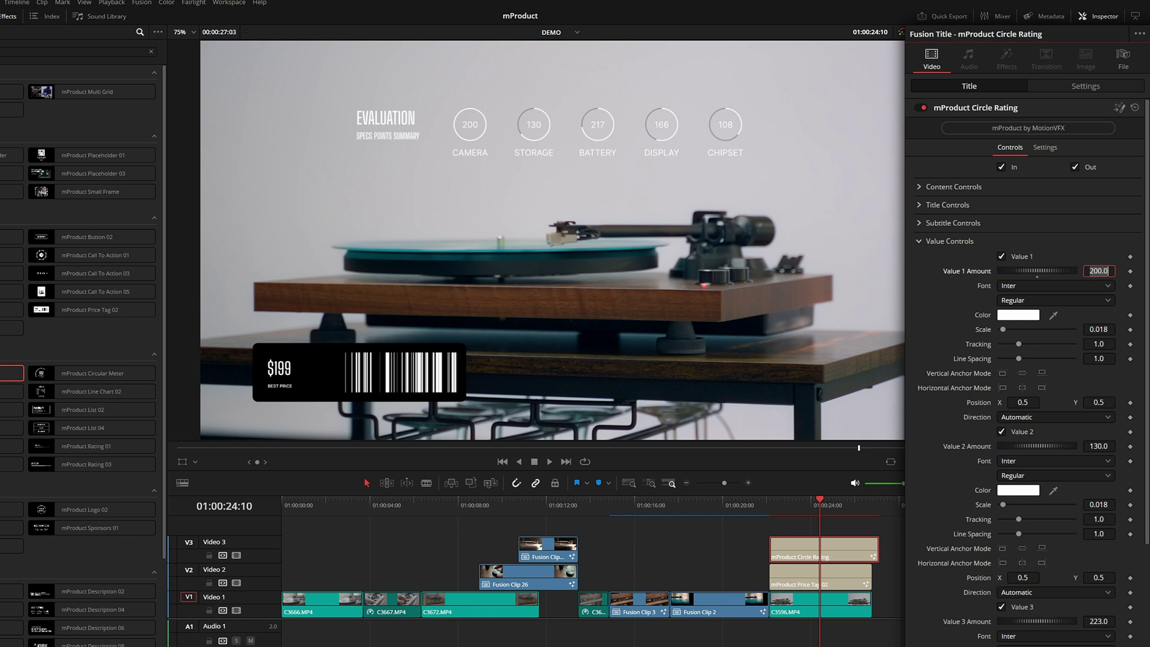
type("100")
key("Return")
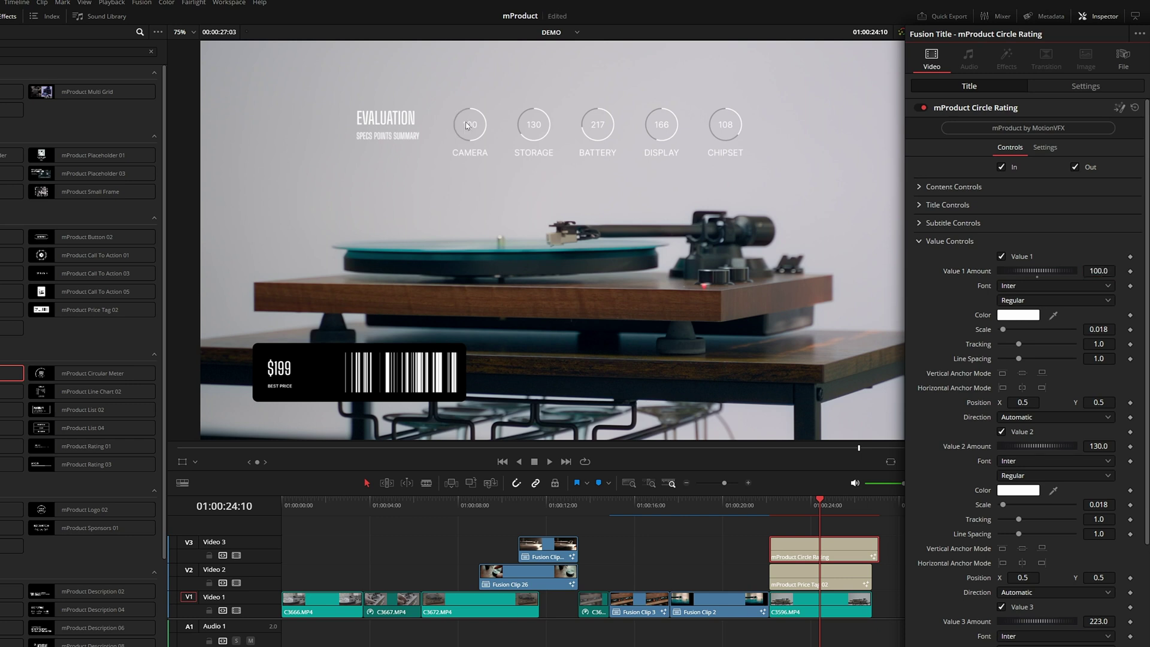
left_click(765, 505)
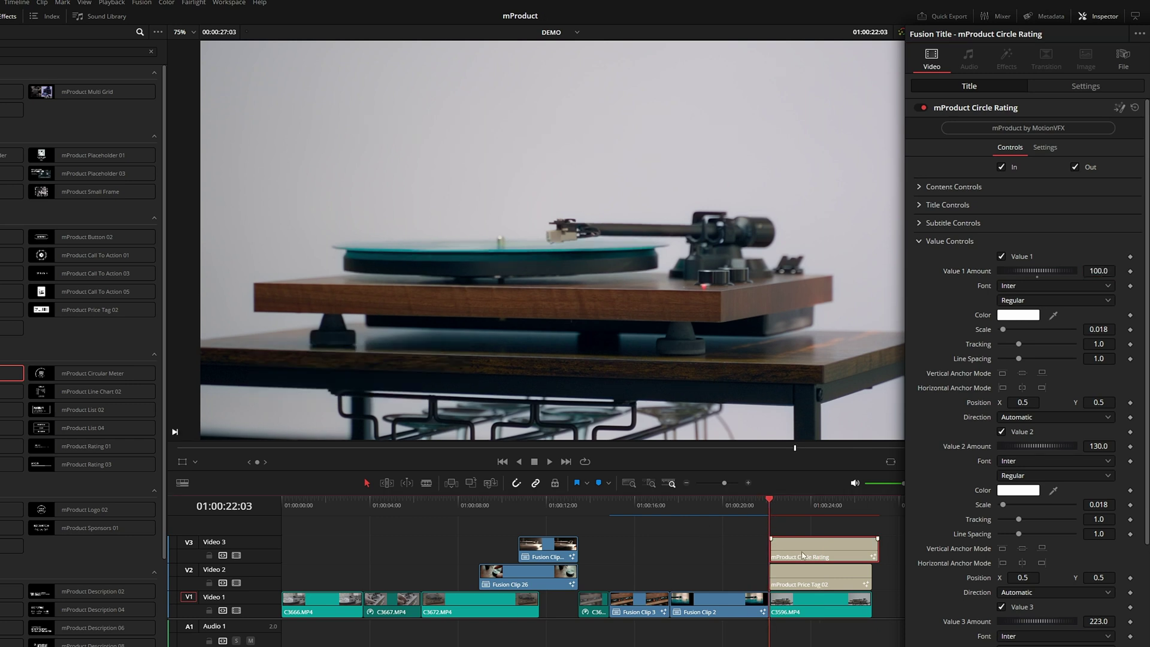
key("space")
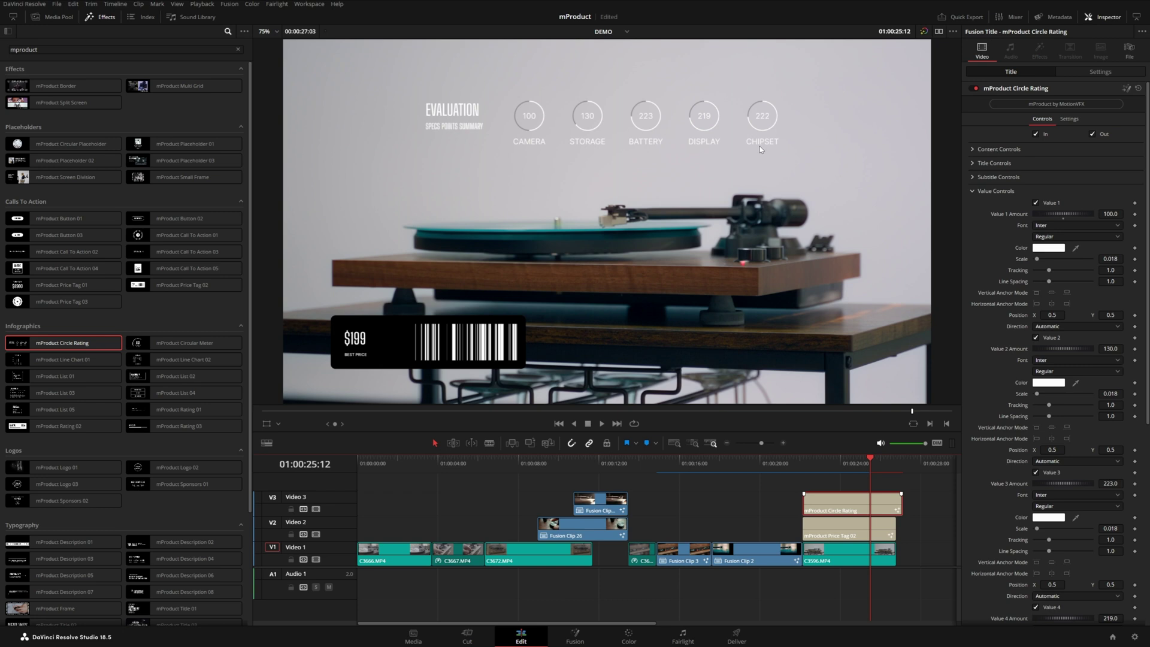
Drop mProduct Line Chart 01 onto Video 2 near 01:00:04 and save the project
mouse_move(167, 346)
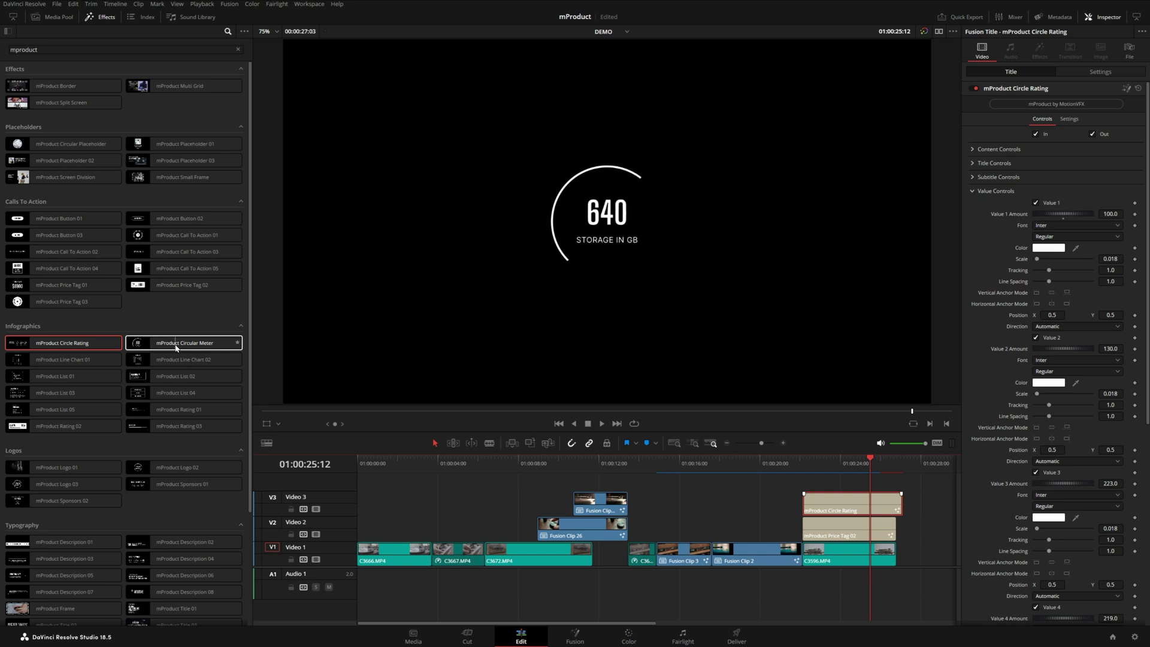
mouse_move(18, 360)
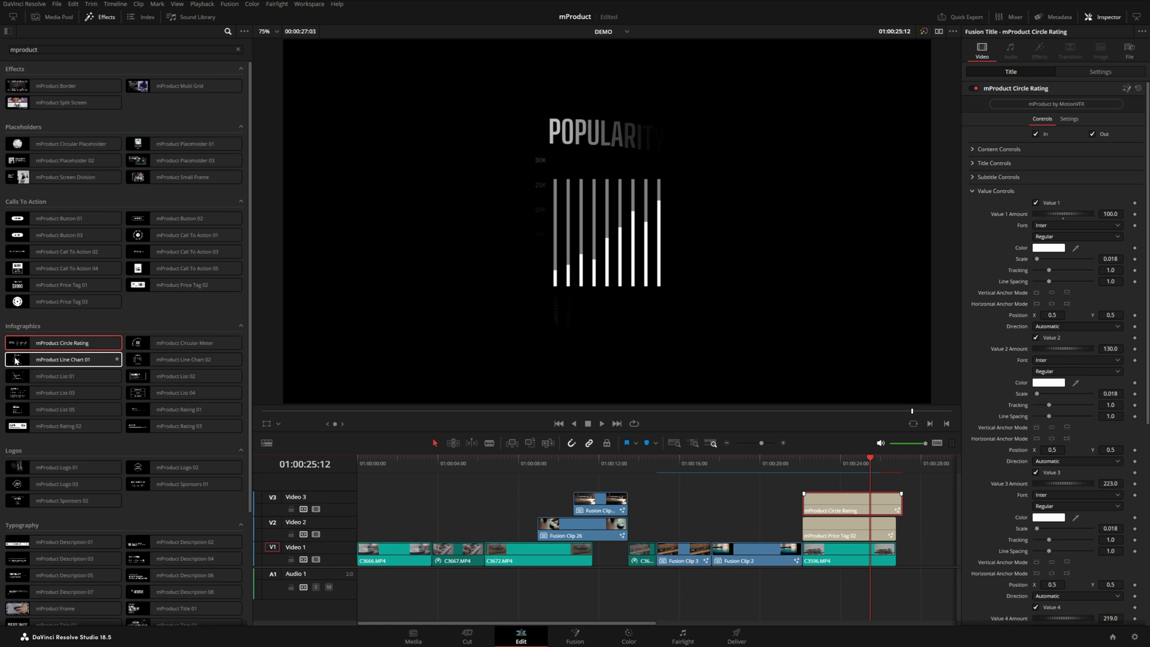
left_click_drag(16, 360, 436, 527)
left_click(452, 463)
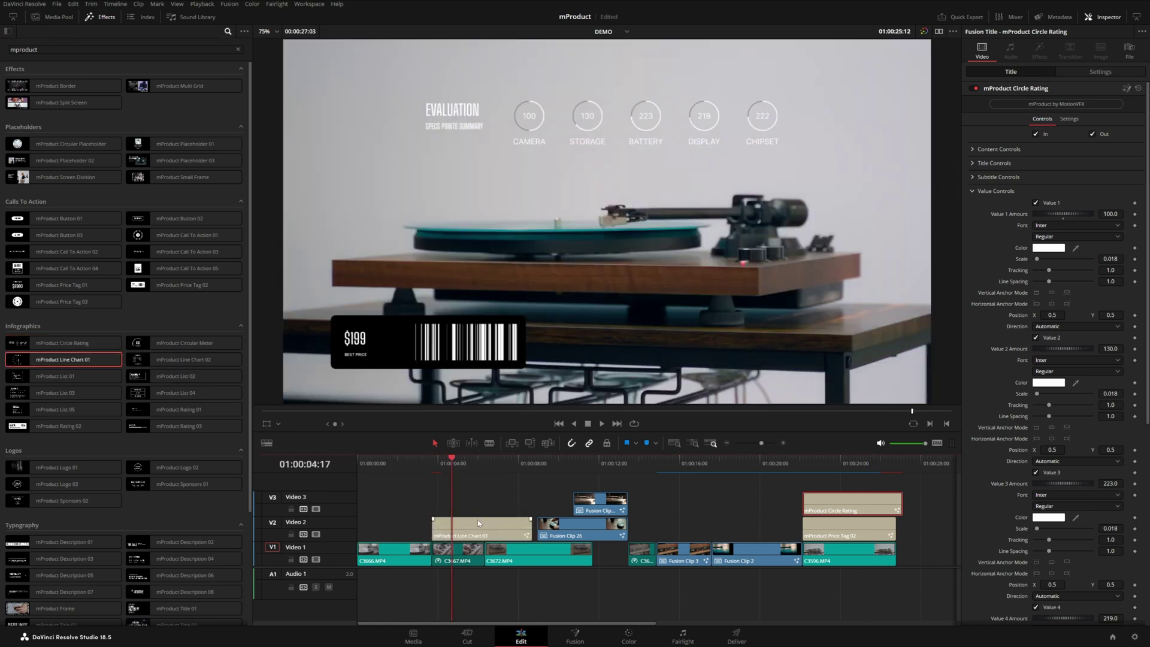
key("ctrl+s")
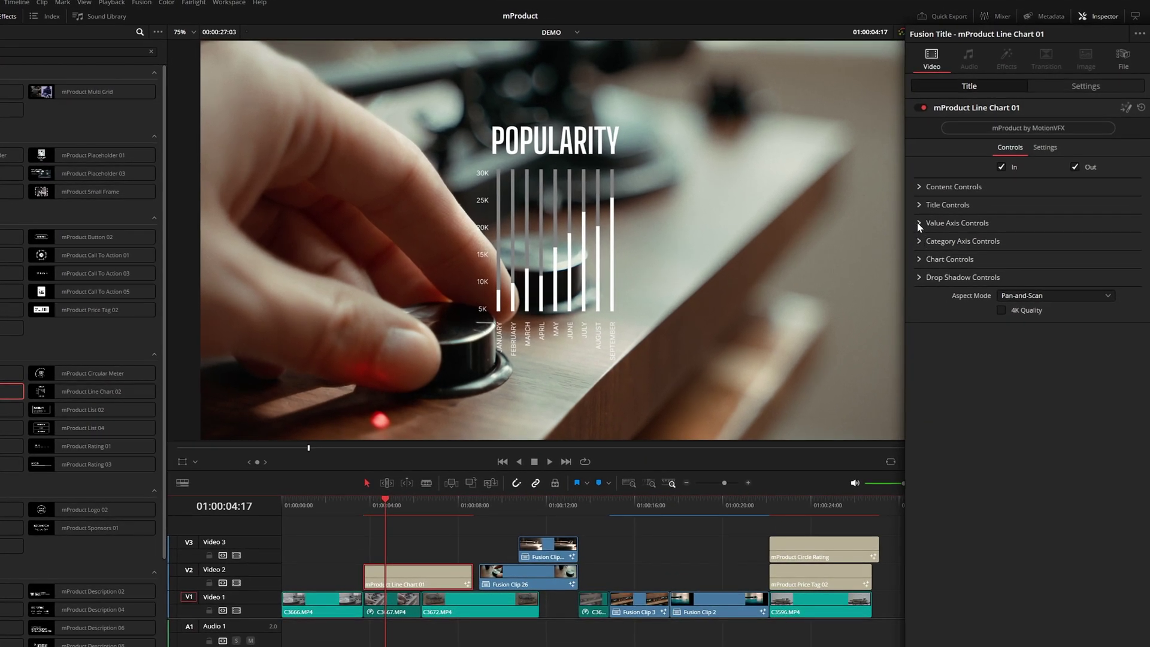
Change the chart's top value-axis label from 30K to 30Hz
left_click(920, 223)
left_click(933, 254)
key("BackSpace")
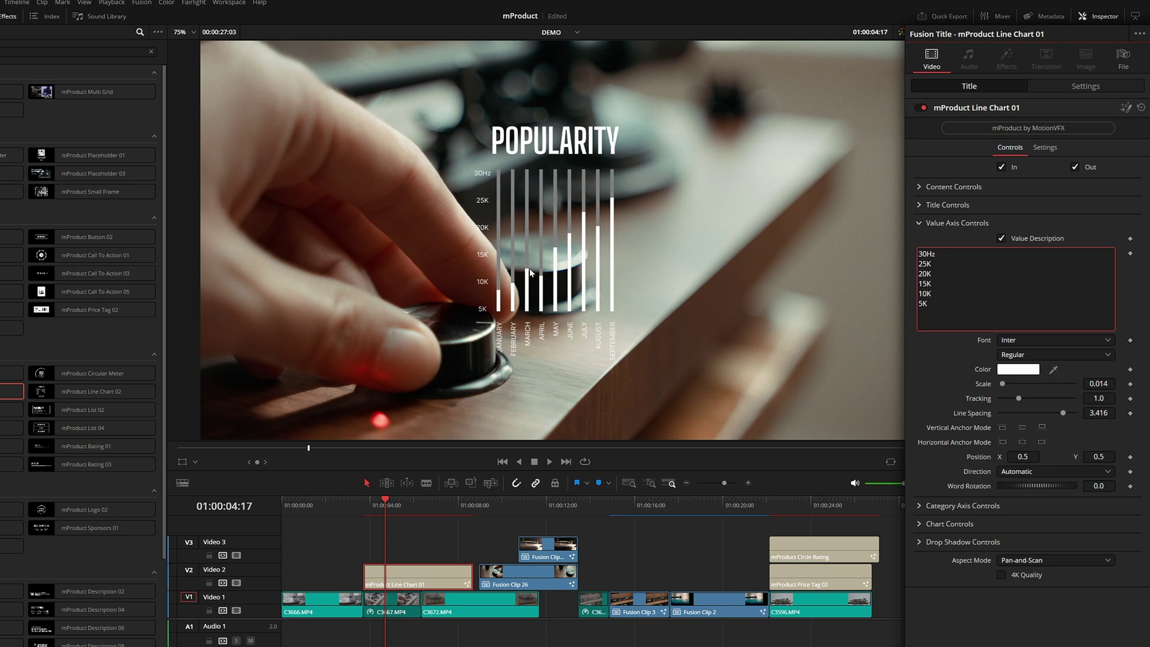
Move the Popularity chart to the right and add OCTOBER to the month label list
left_click(926, 186)
left_click_drag(1023, 202, 1062, 202)
left_click(921, 187)
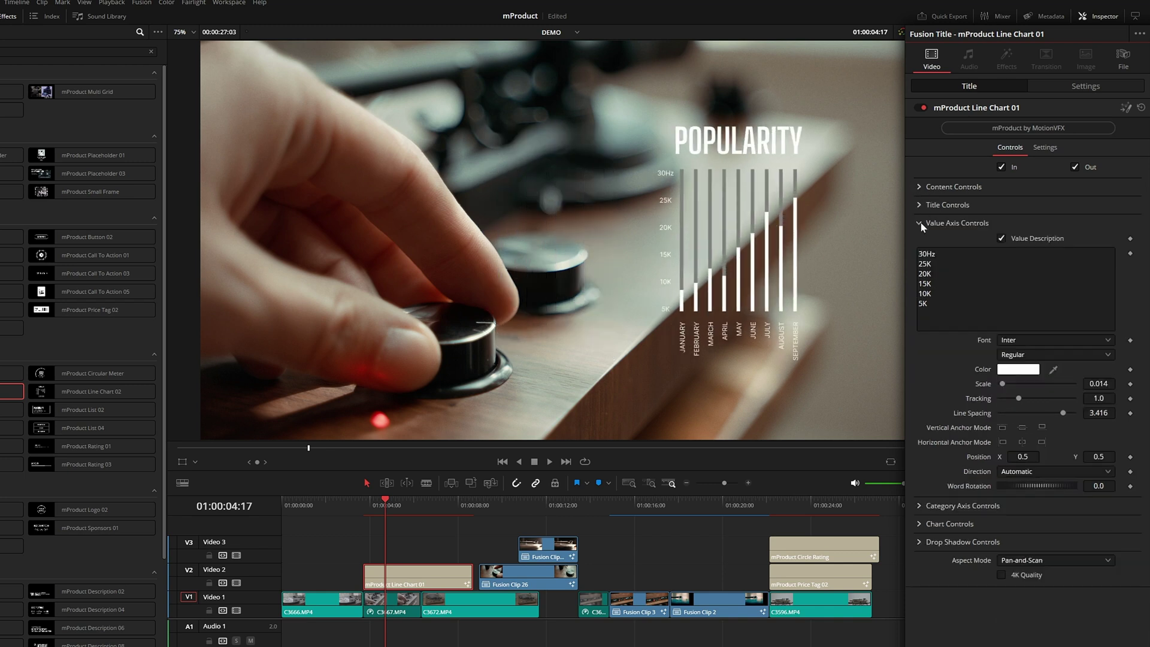
left_click(919, 223)
left_click(919, 242)
left_click(1009, 342)
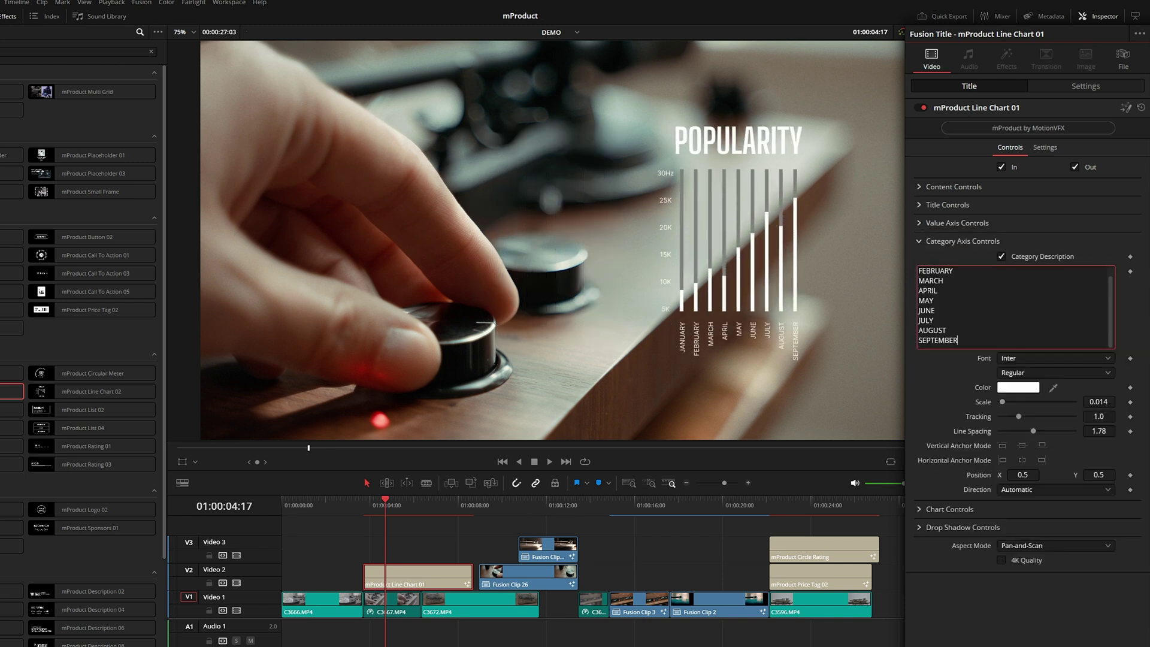
key("Caps_Lock")
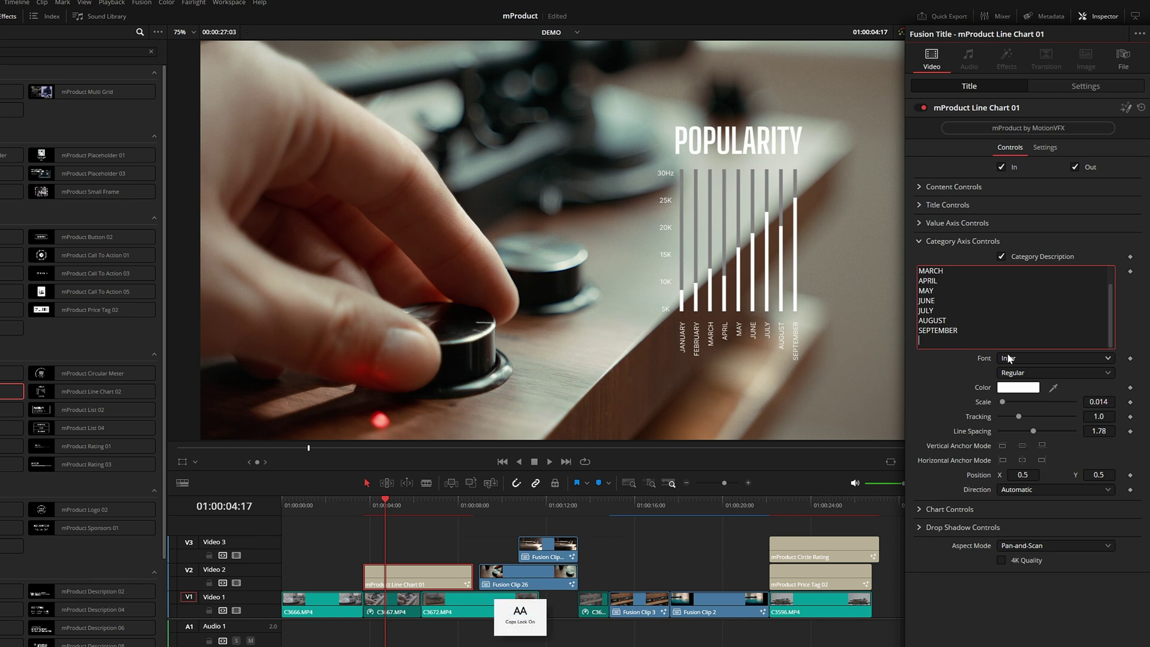
type("OCTOBER")
key("Caps_Lock")
left_click(919, 242)
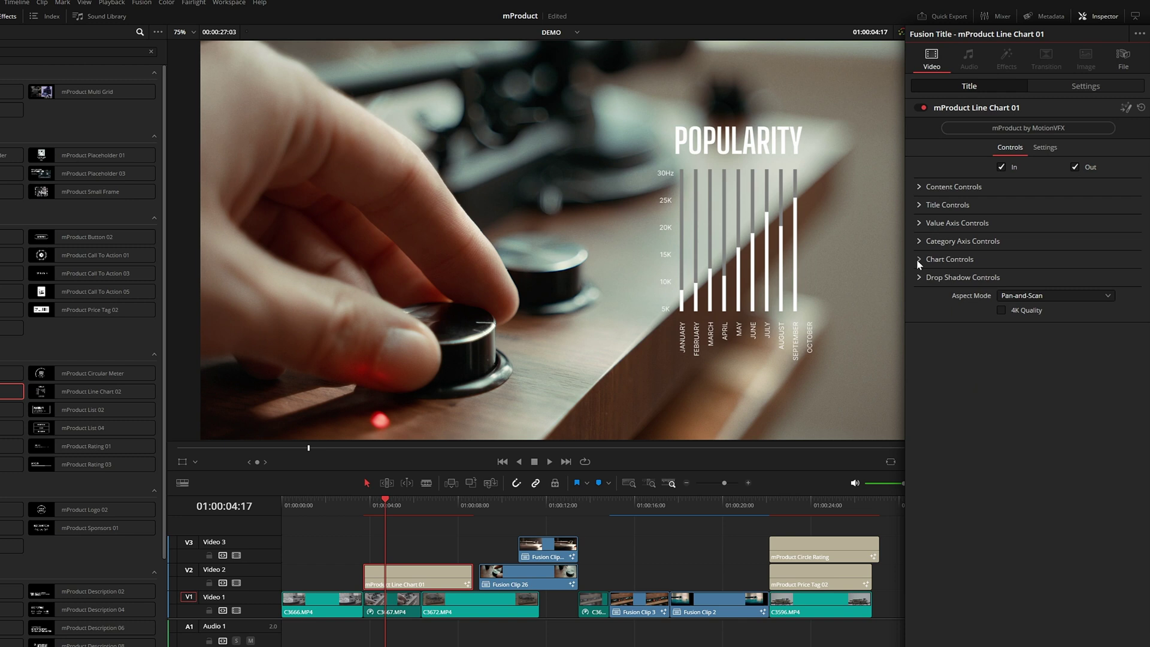
Set the chart's Chart Inputs to 10 bars
left_click(917, 260)
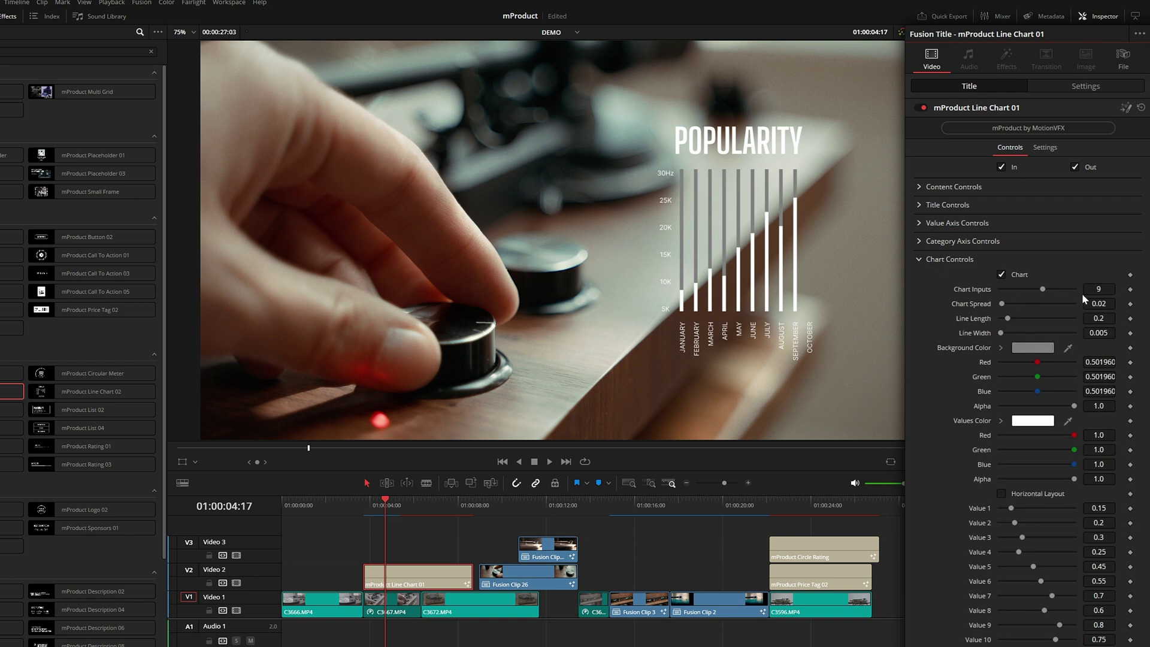
left_click(1099, 289)
type("10")
key("Tab")
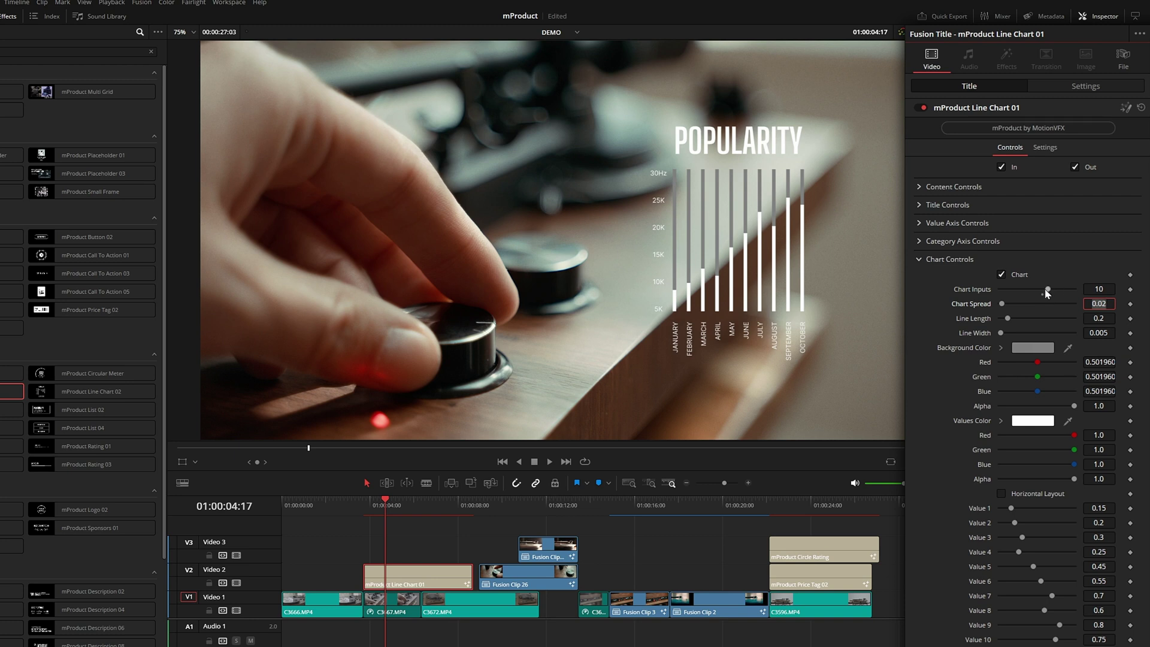
left_click_drag(1047, 292, 1102, 296)
scroll(1104, 298, "down", 5)
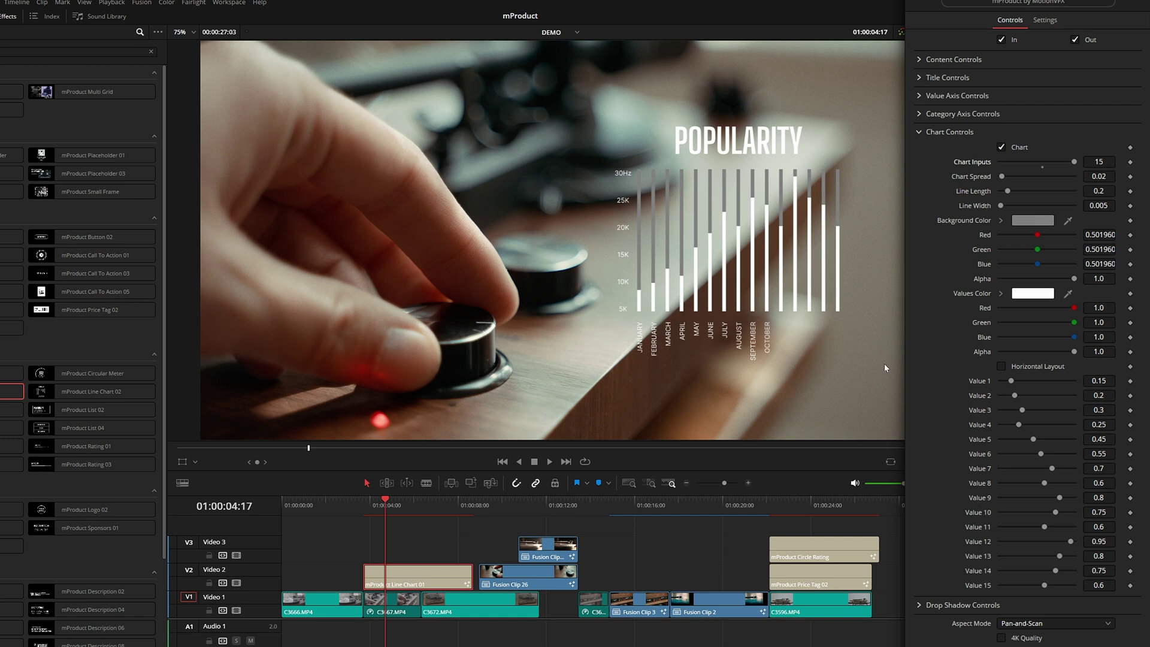
left_click(1085, 161)
type("10")
key("Return")
Raise Value 1 to about 0.654 so the January bar is much taller
left_click(1015, 382)
left_click_drag(1013, 382, 1040, 412)
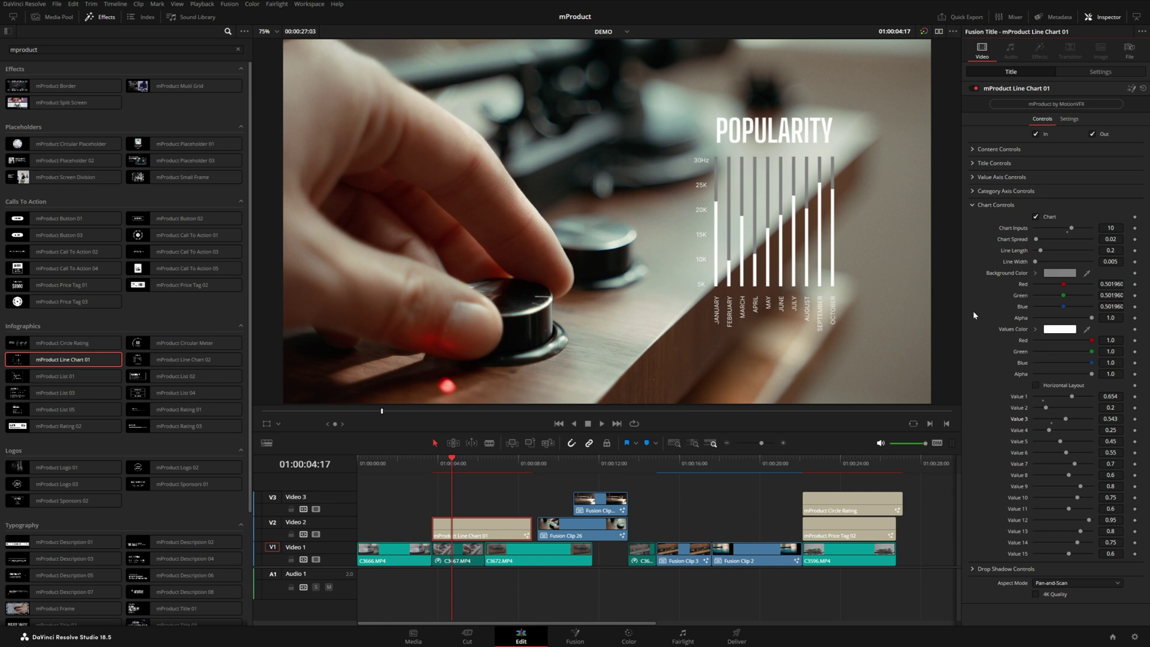
left_click(976, 153)
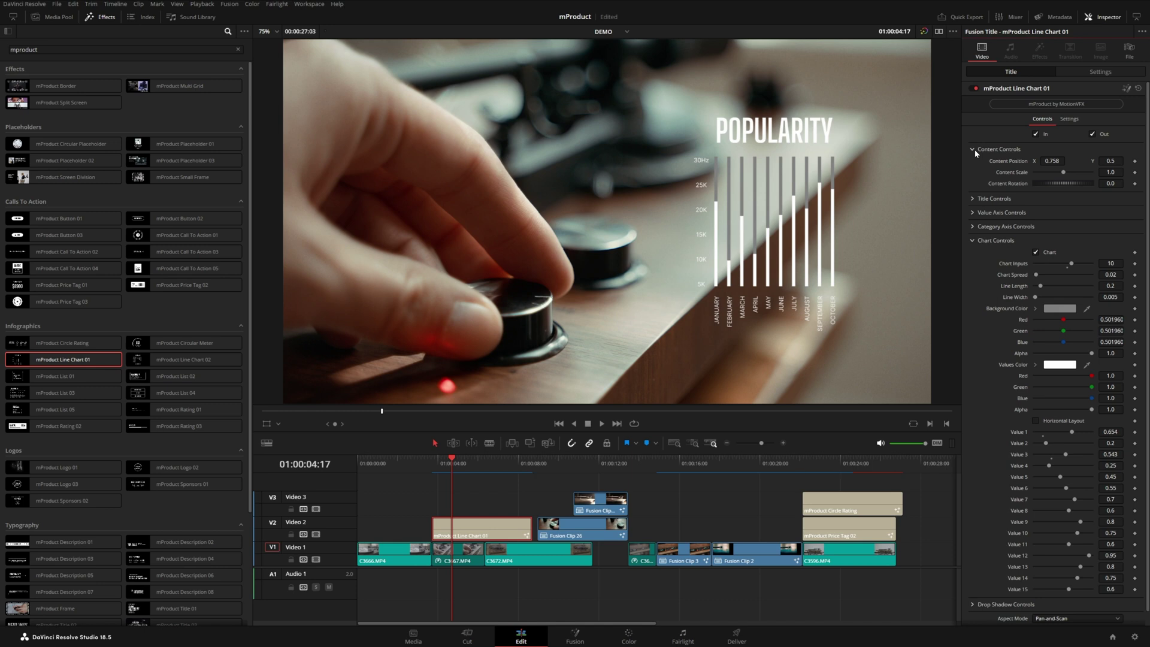
Replace the V2 chart with mProduct Line Chart 02 and increase its Chart Width
left_click(159, 360)
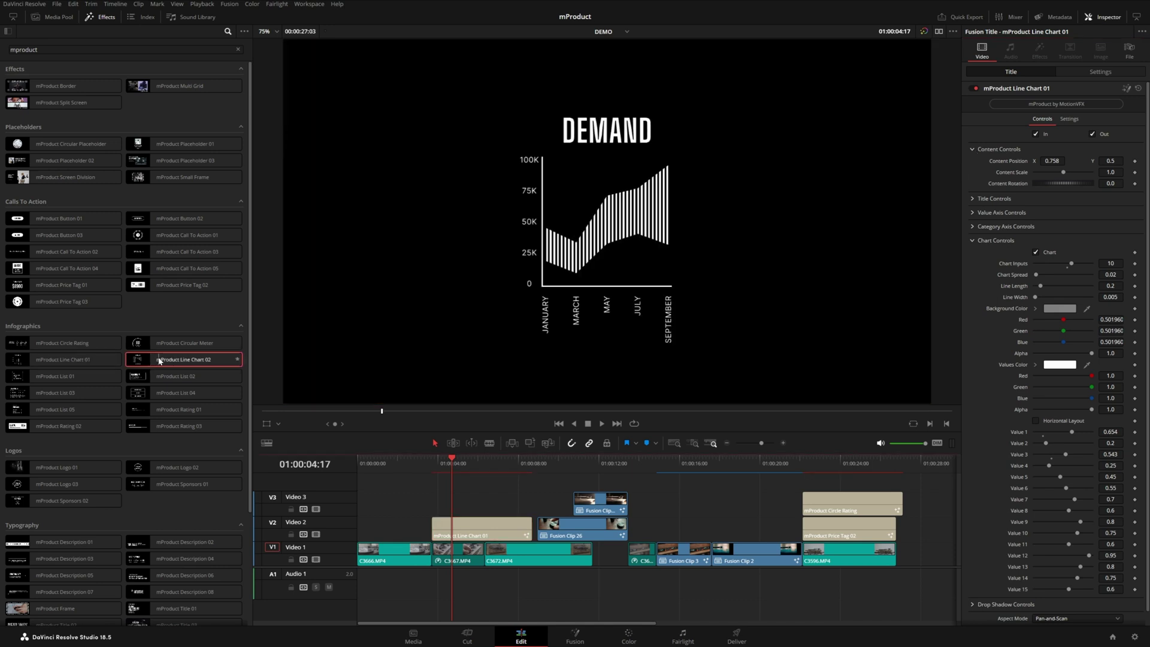
left_click_drag(159, 360, 472, 531)
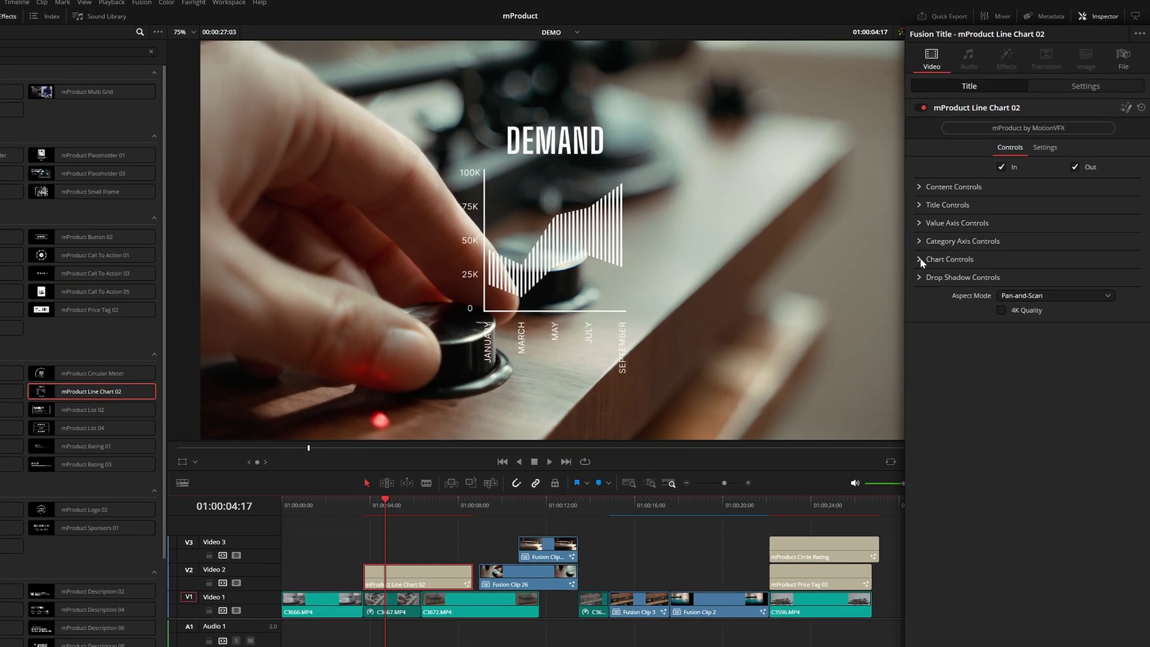
left_click(973, 205)
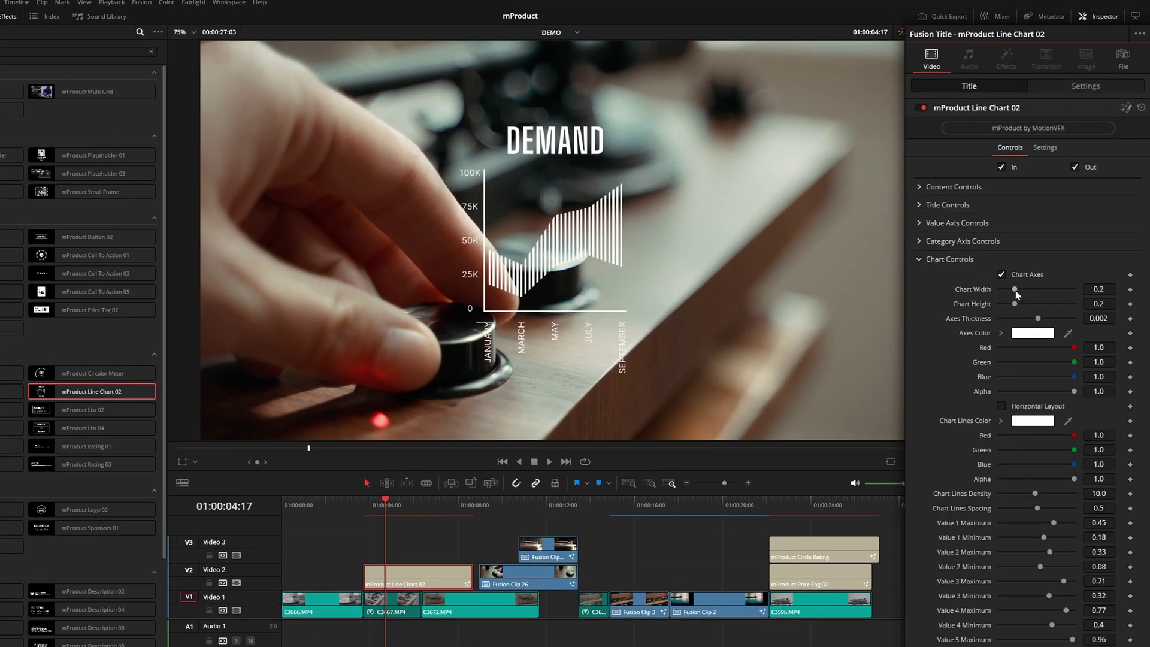
mouse_move(1016, 290)
left_mouse_down()
mouse_move(1030, 290)
mouse_move(1025, 304)
left_mouse_up()
Adjust the Value 1 and Value 2 Maximum and Minimum sliders, then play back the chart
left_click(920, 241)
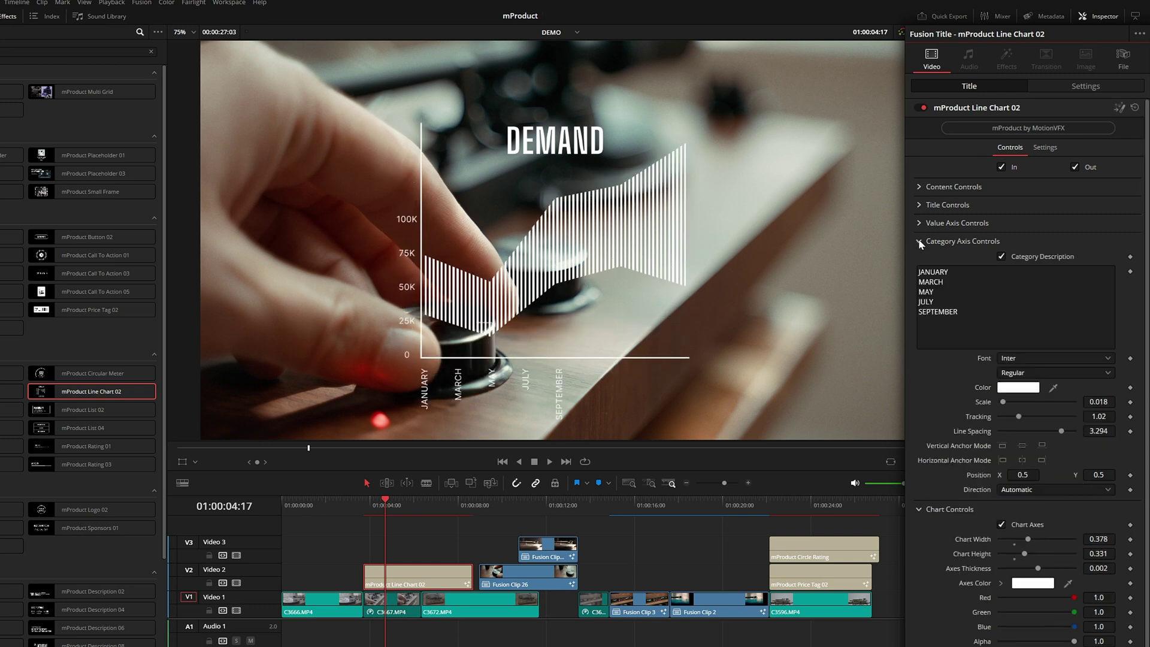
left_click(920, 223)
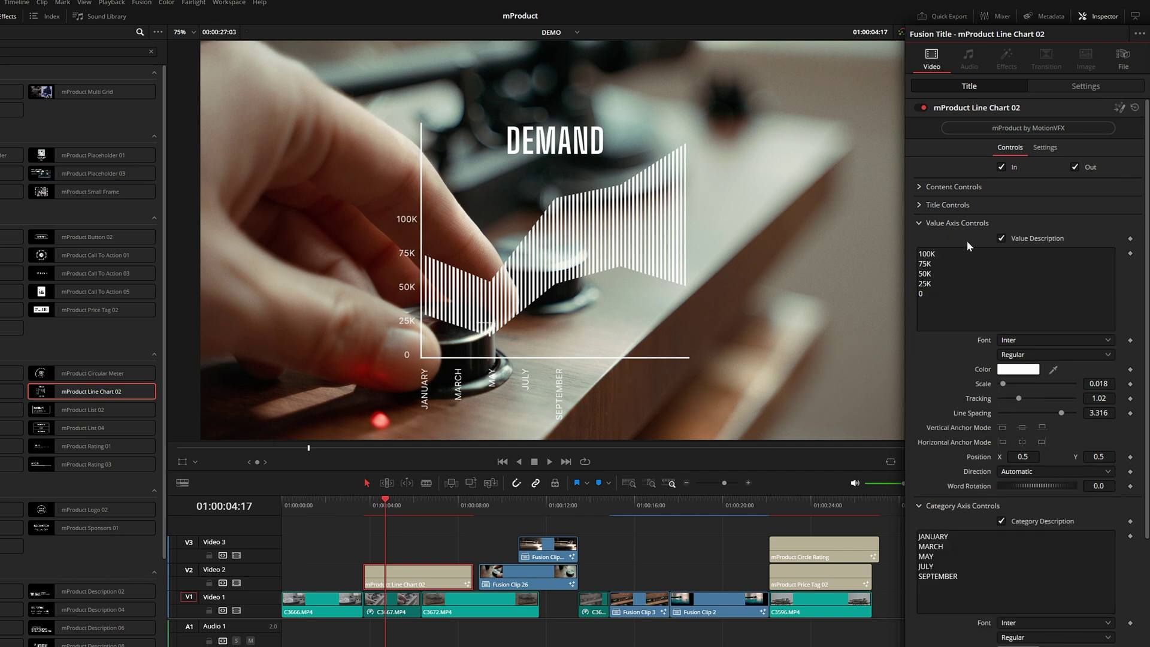
left_click(921, 223)
left_click(921, 241)
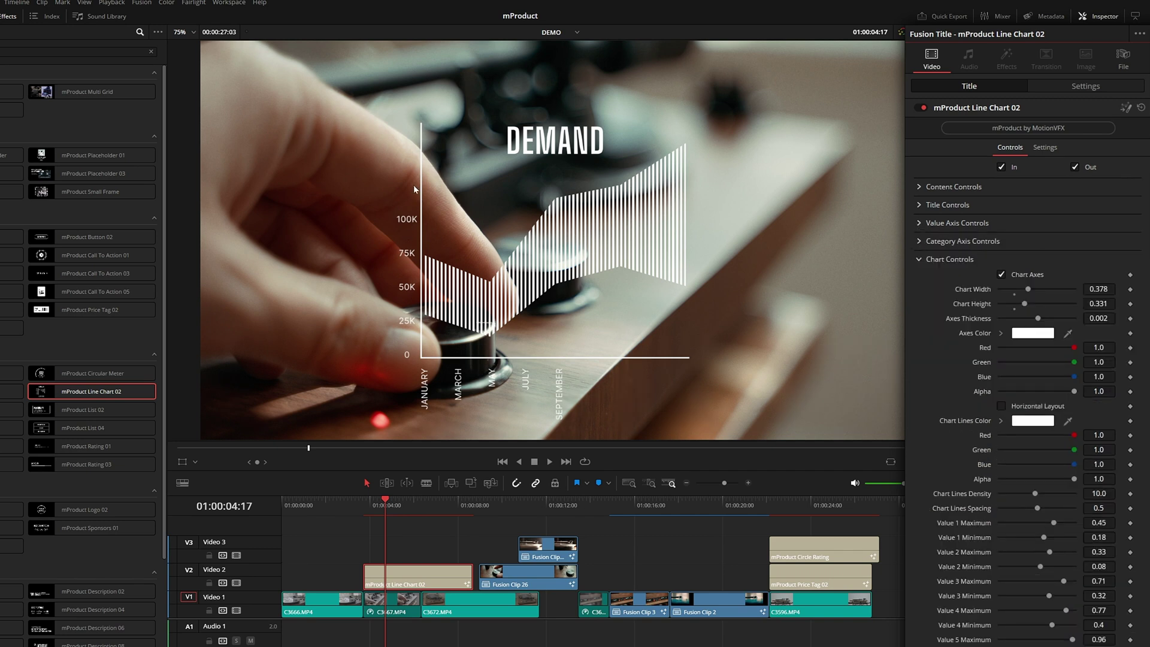
scroll(1033, 398, "down", 5)
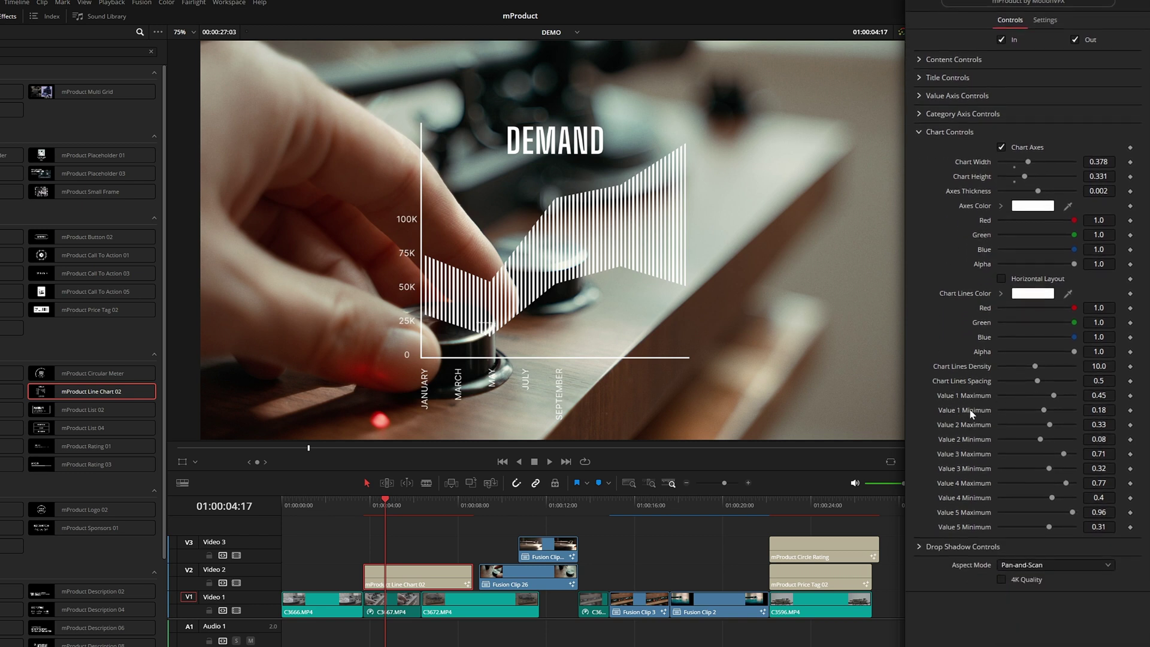
left_click_drag(1053, 395, 1060, 400)
left_click(1052, 410)
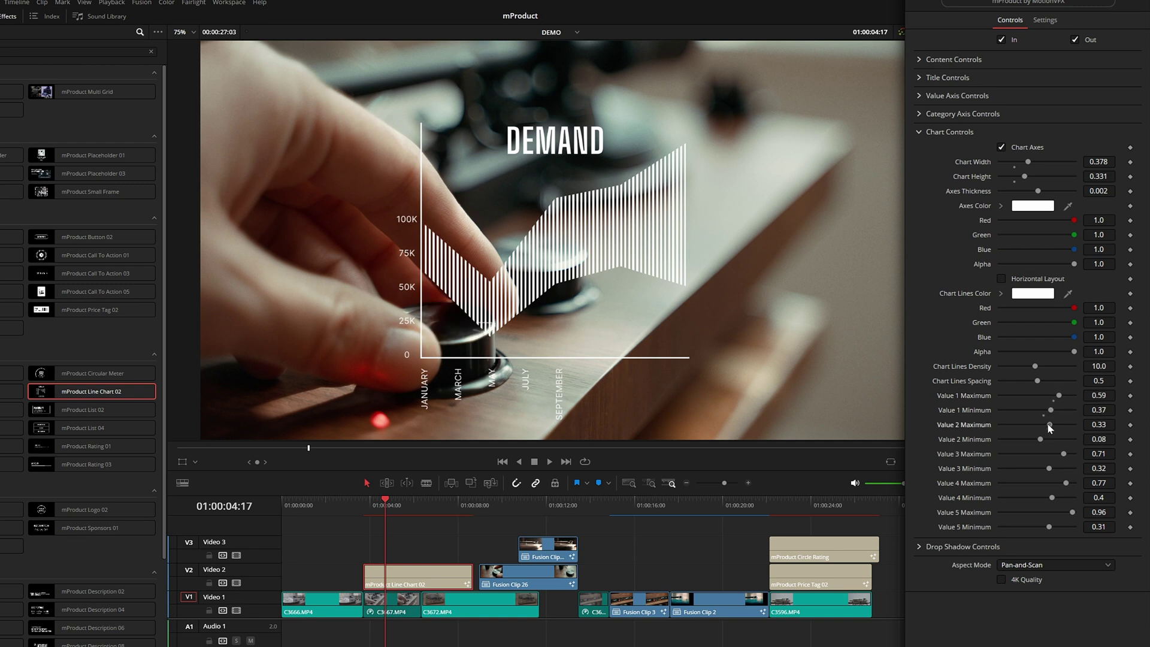
left_click_drag(1050, 425, 1037, 440)
left_click(362, 508)
key("space")
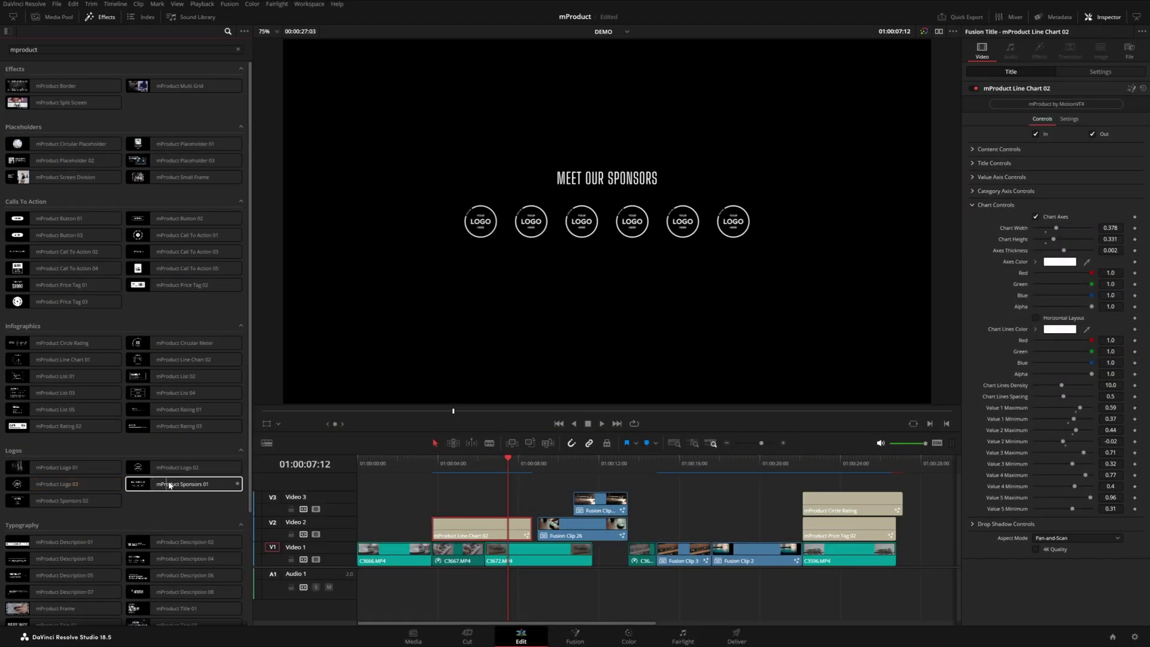
Add mProduct Sponsors 01 to Video 2 around 14 seconds and reduce Logo Count to 3
left_click_drag(160, 485, 659, 530)
left_click(676, 499)
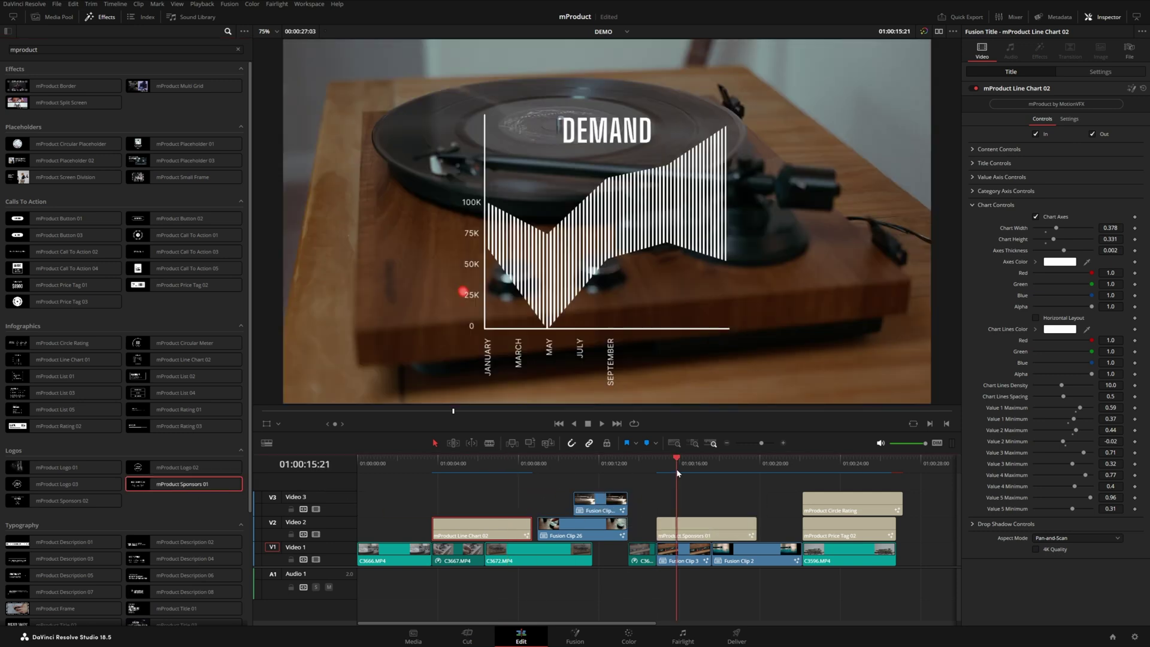
left_click(705, 527)
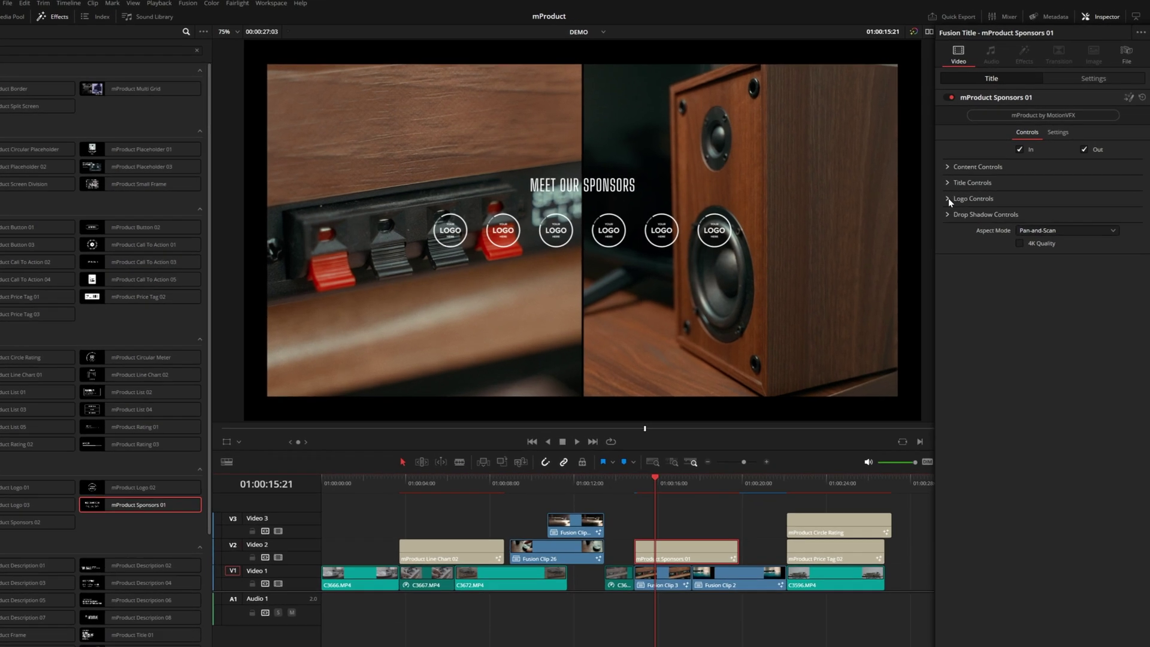
left_click(995, 177)
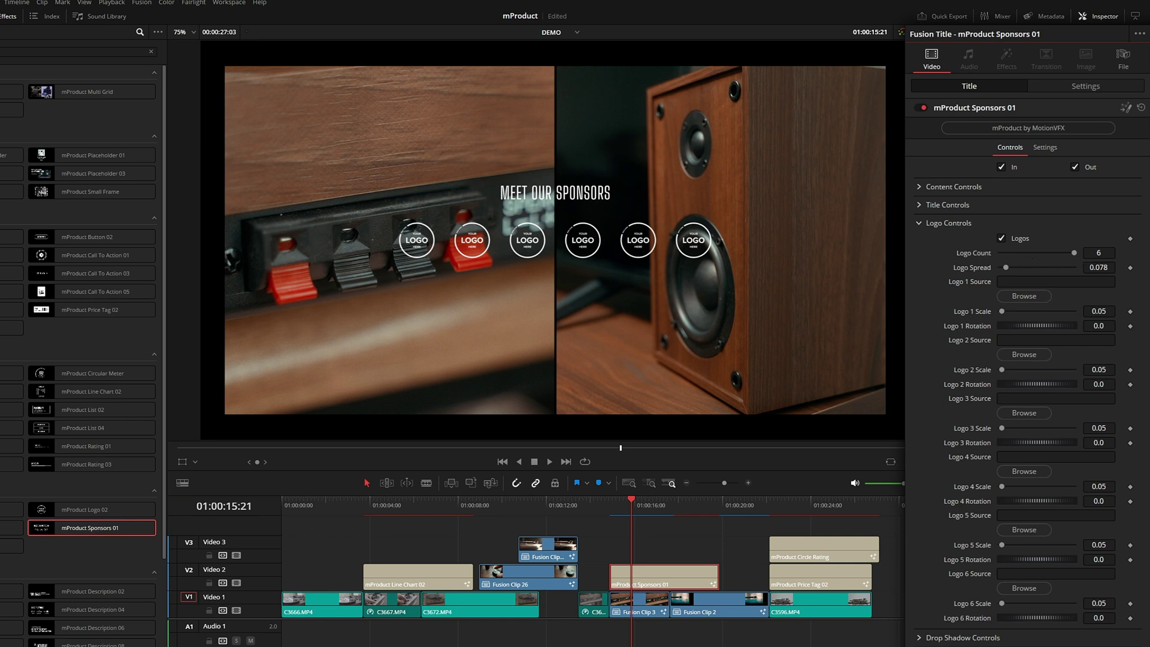
left_click_drag(1079, 254, 1018, 255)
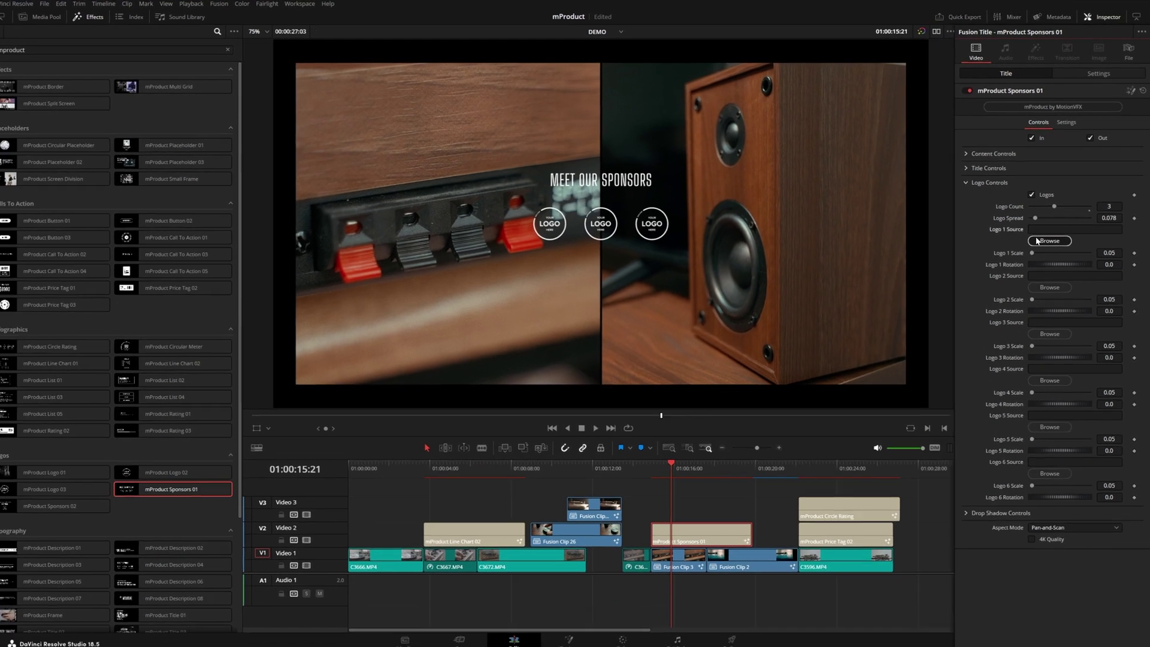
Load A.png from the 32_Logopack folder as the first sponsor logo and play the title
left_click(1009, 296)
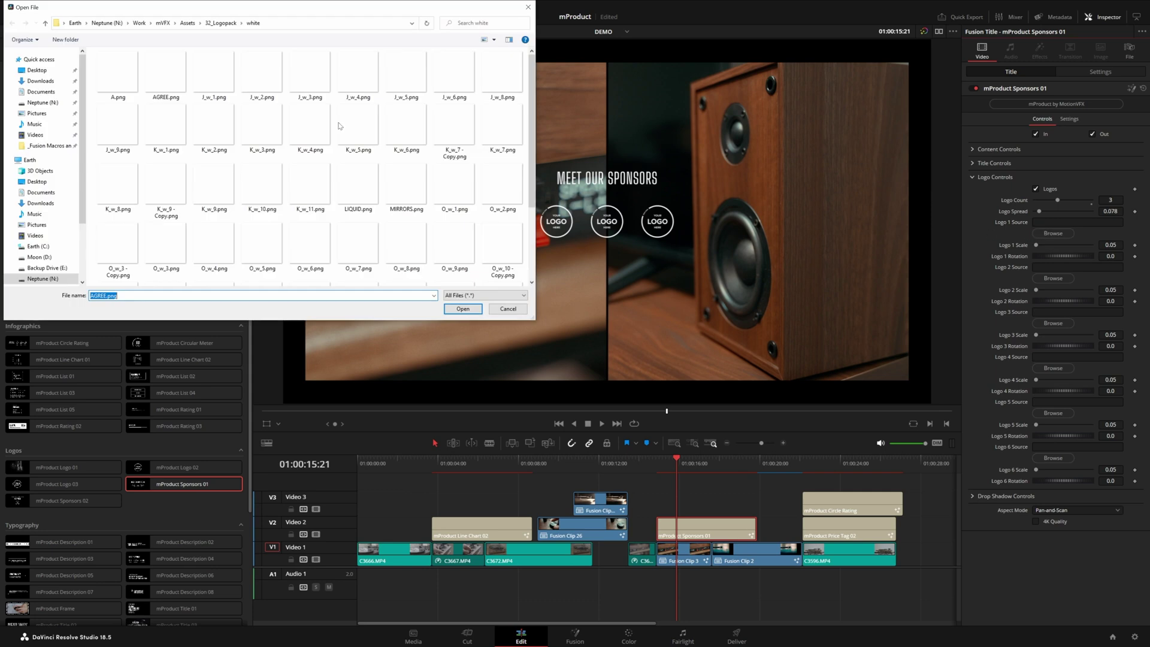
double_click(118, 75)
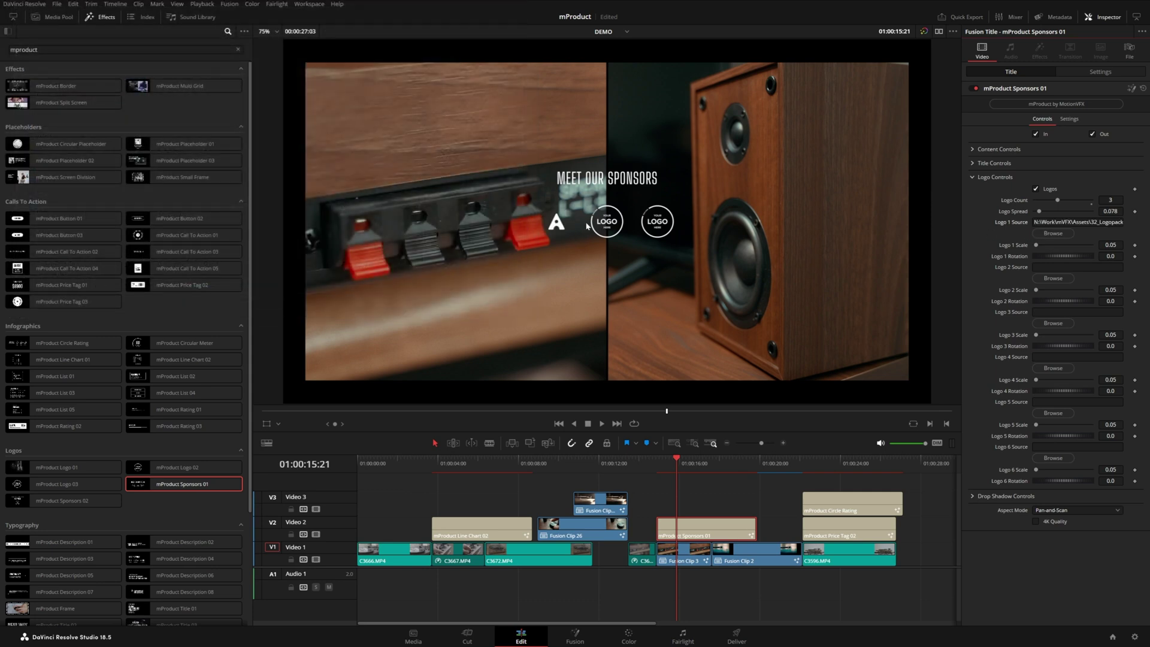
key("Up")
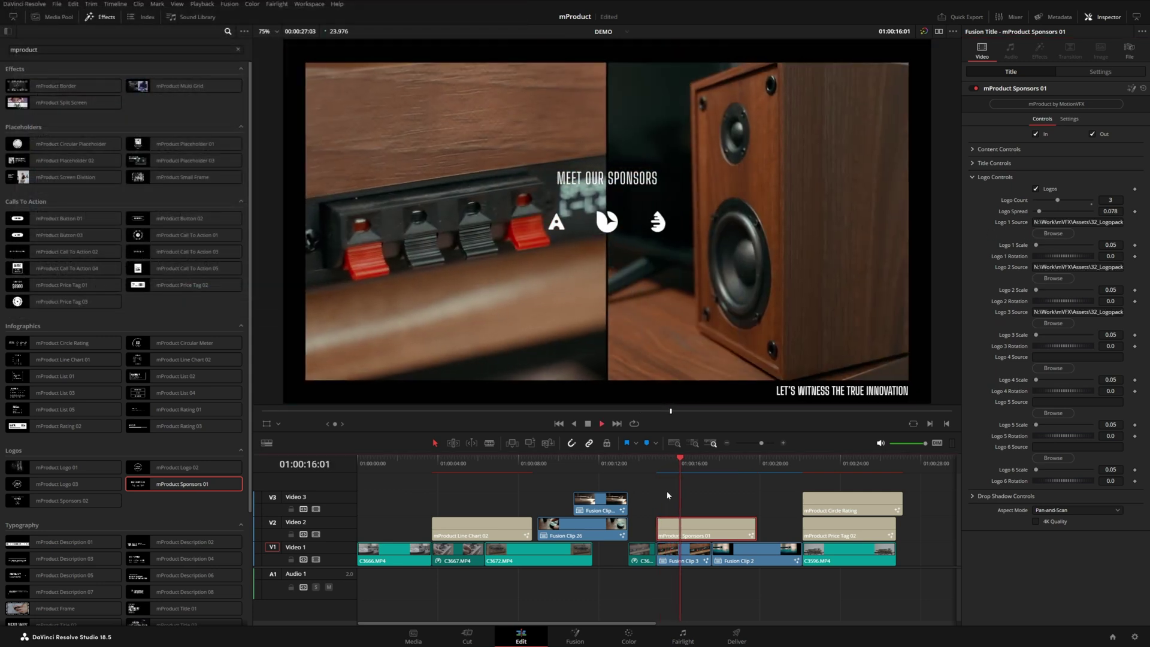
key("Up")
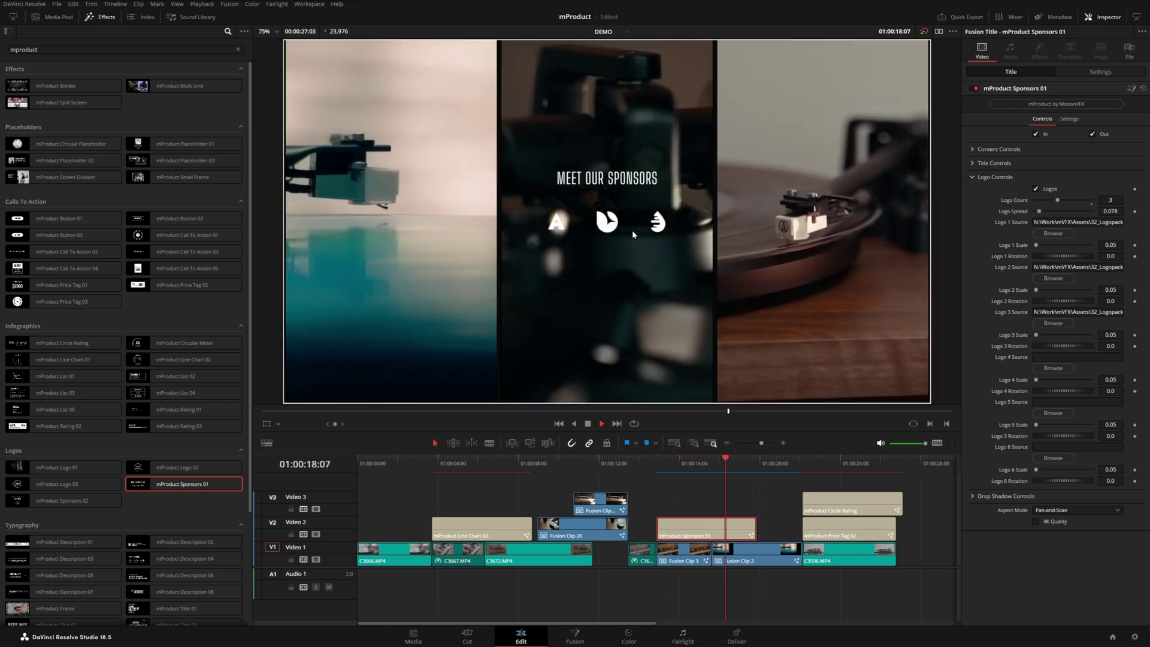
scroll(177, 521, "down", 5)
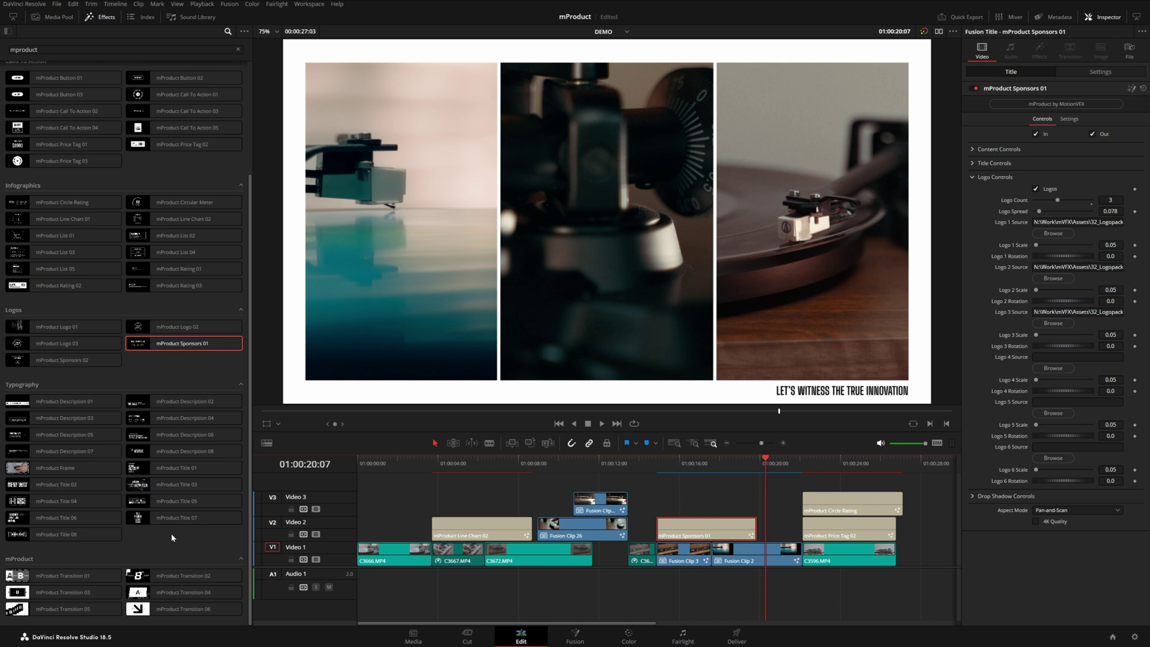
Place the mProduct Description 05 FUNCTIONALITY title at the start of Video 3
mouse_move(146, 469)
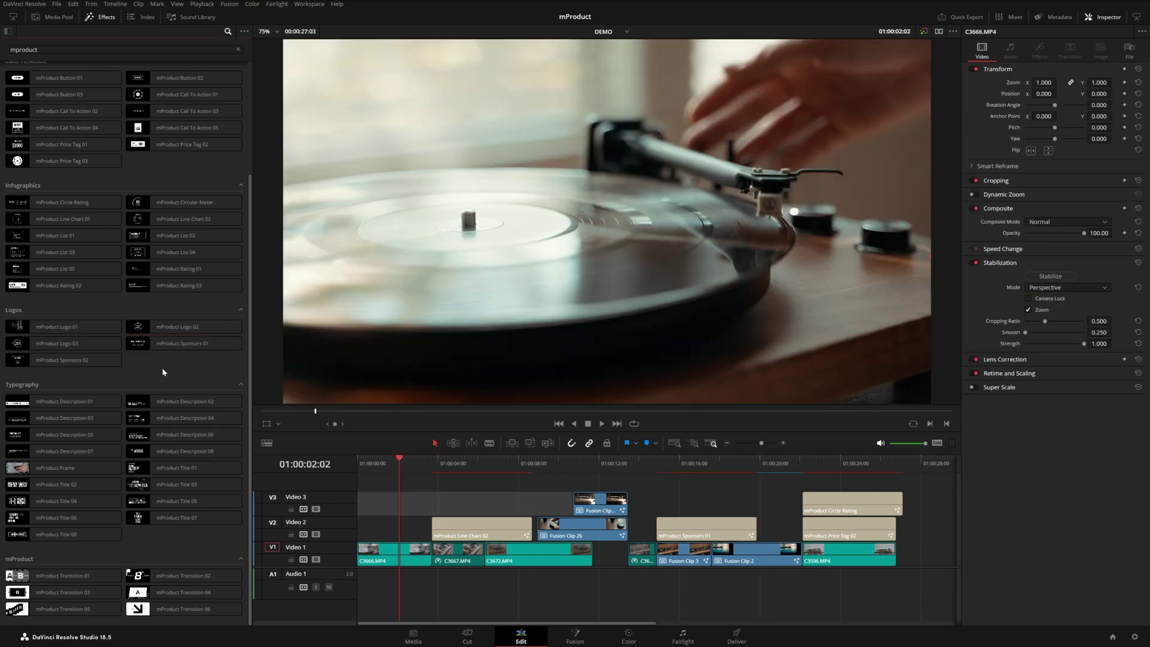
mouse_move(24, 439)
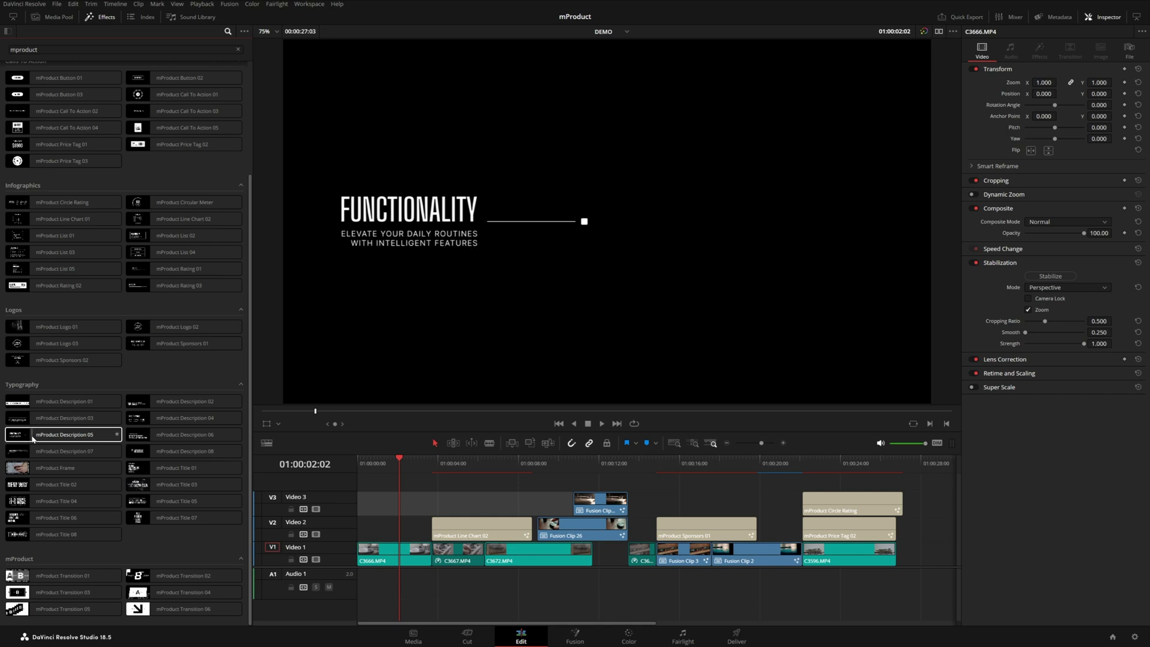
left_click(29, 440)
left_click_drag(28, 439, 377, 505)
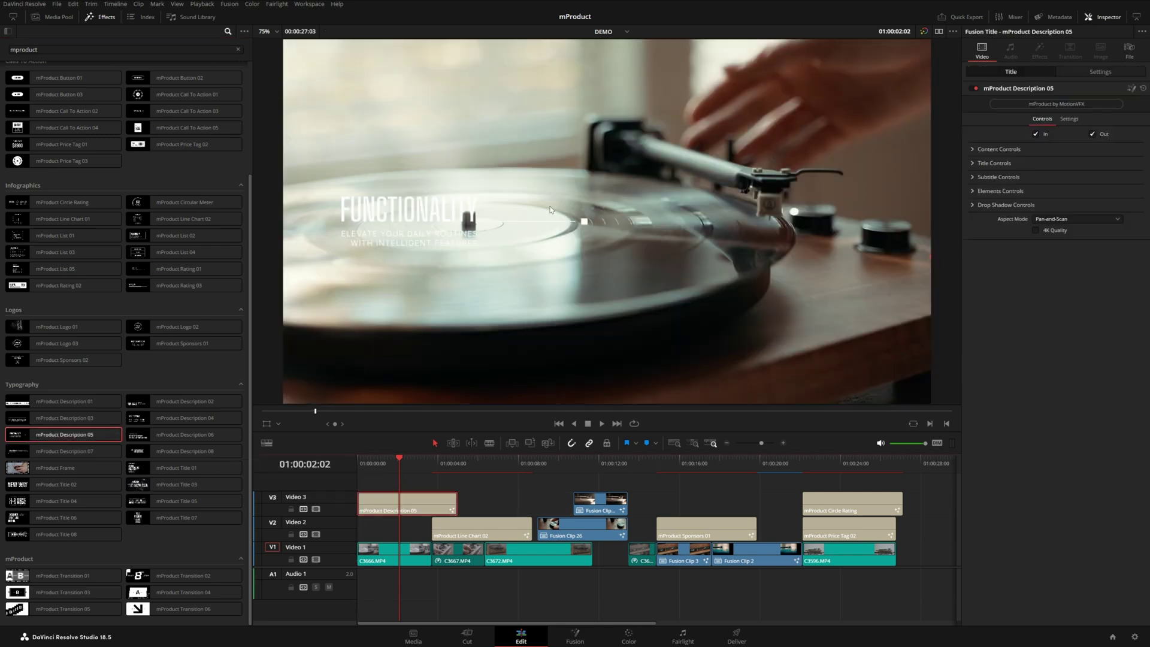
Shift the FUNCTIONALITY title right and shorten the callout line
left_click(974, 150)
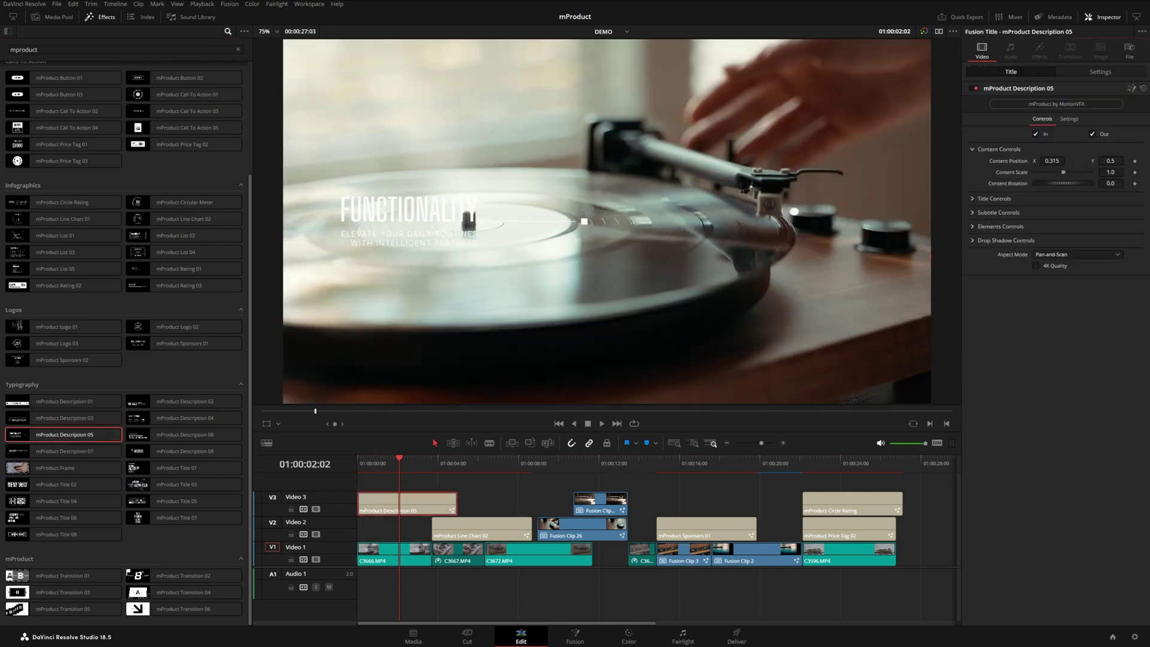
left_click_drag(1053, 160, 1116, 161)
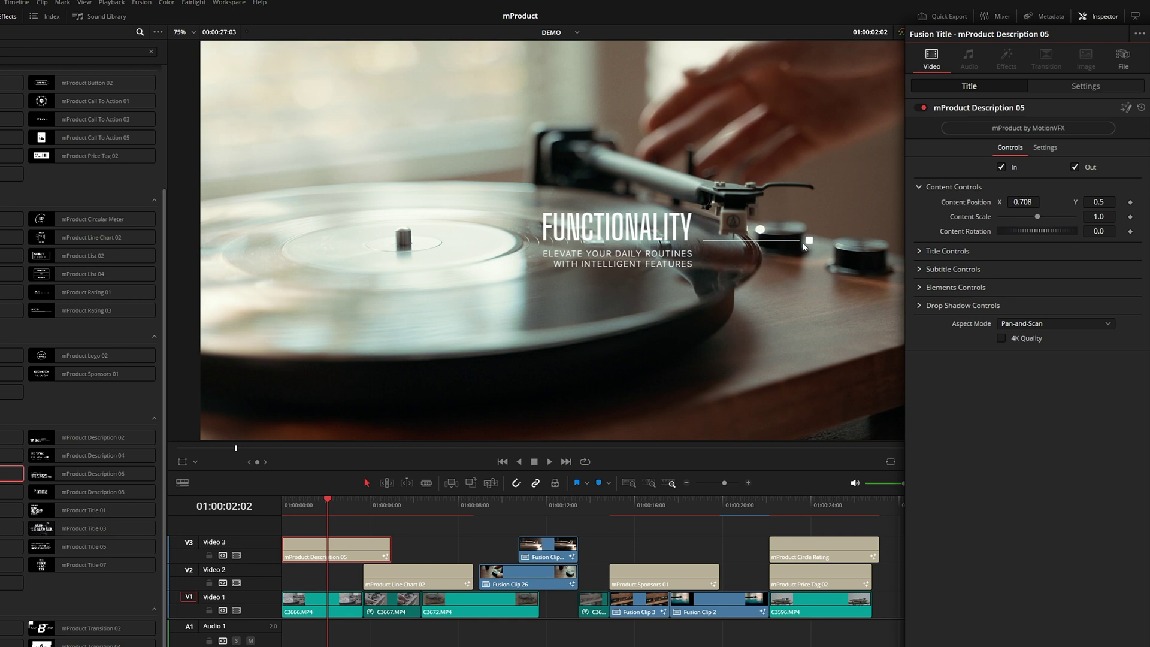
left_click(918, 287)
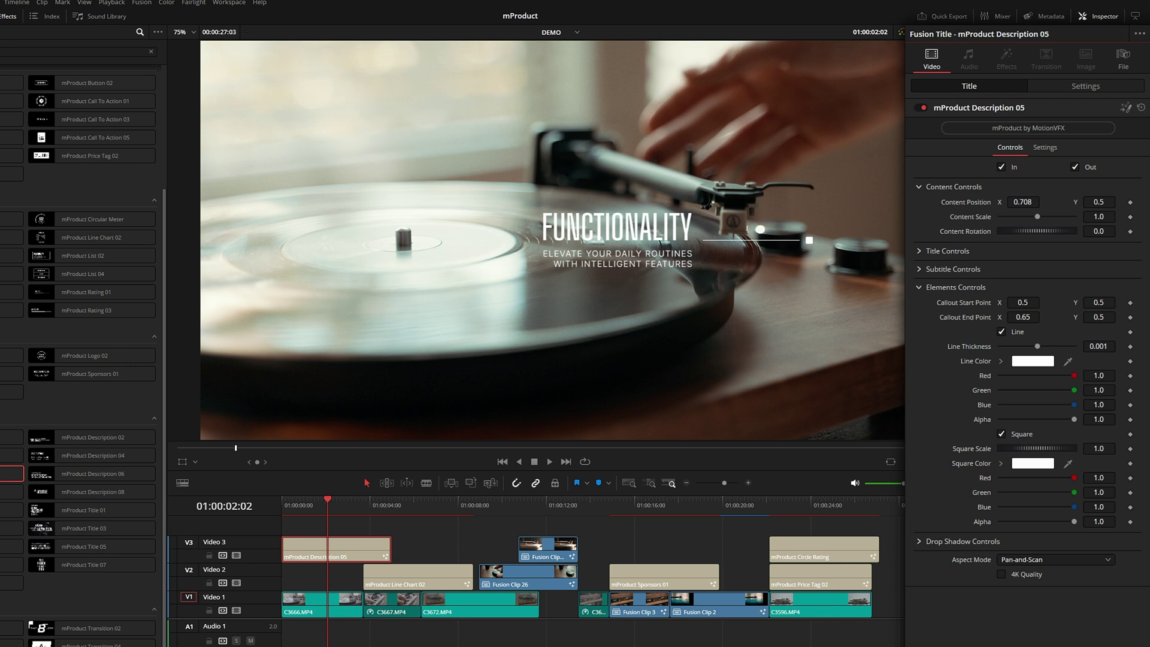
left_click_drag(1023, 317, 911, 317)
Move the title and subtitle Position X right to about 0.73
left_click(920, 251)
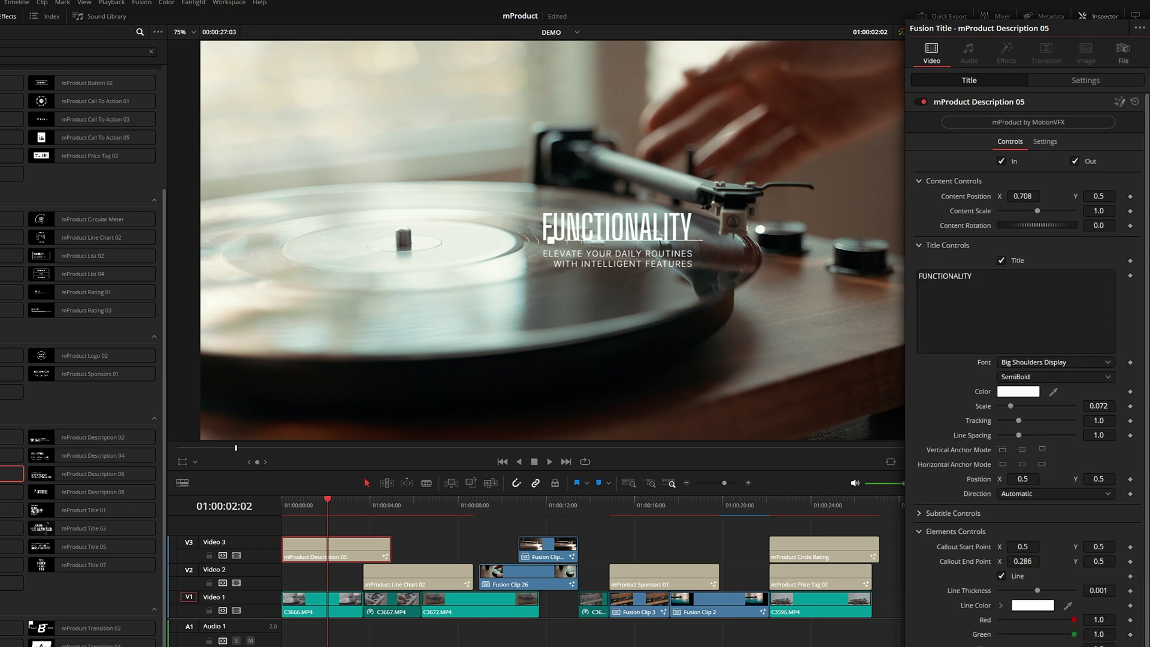
scroll(1019, 359, "down", 3)
mouse_move(1022, 357)
left_mouse_down()
mouse_move(1079, 357)
mouse_move(1017, 362)
left_mouse_up()
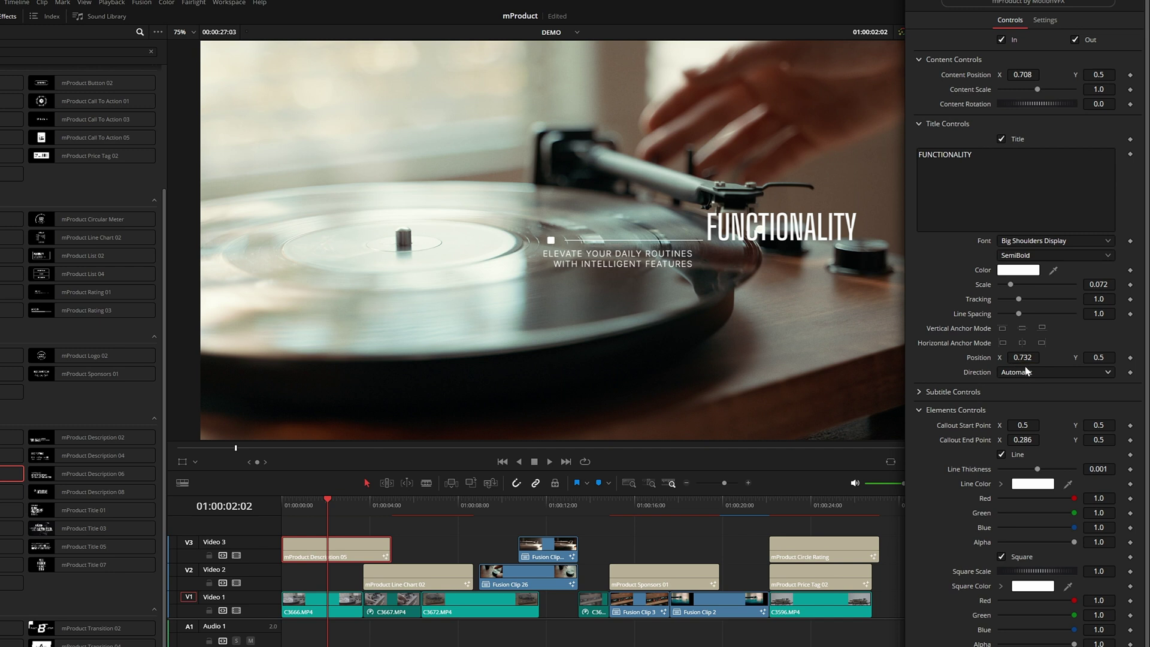
scroll(959, 390, "down", 1)
left_click(919, 391)
scroll(1024, 518, "down", 1)
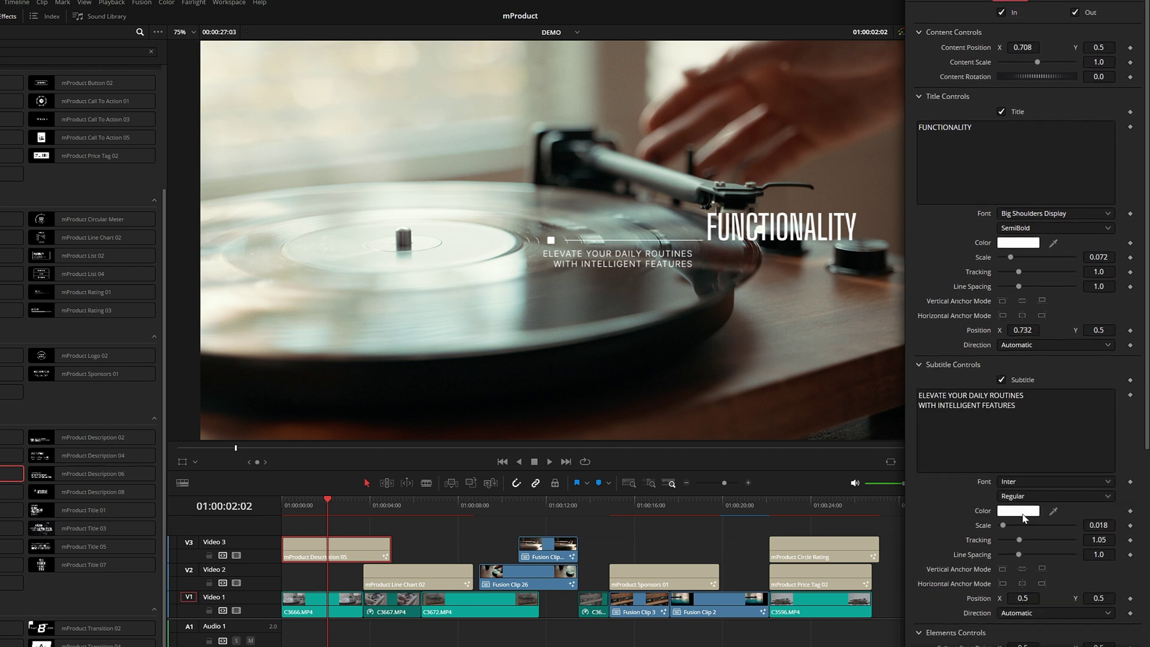
left_click_drag(1022, 598, 1062, 598)
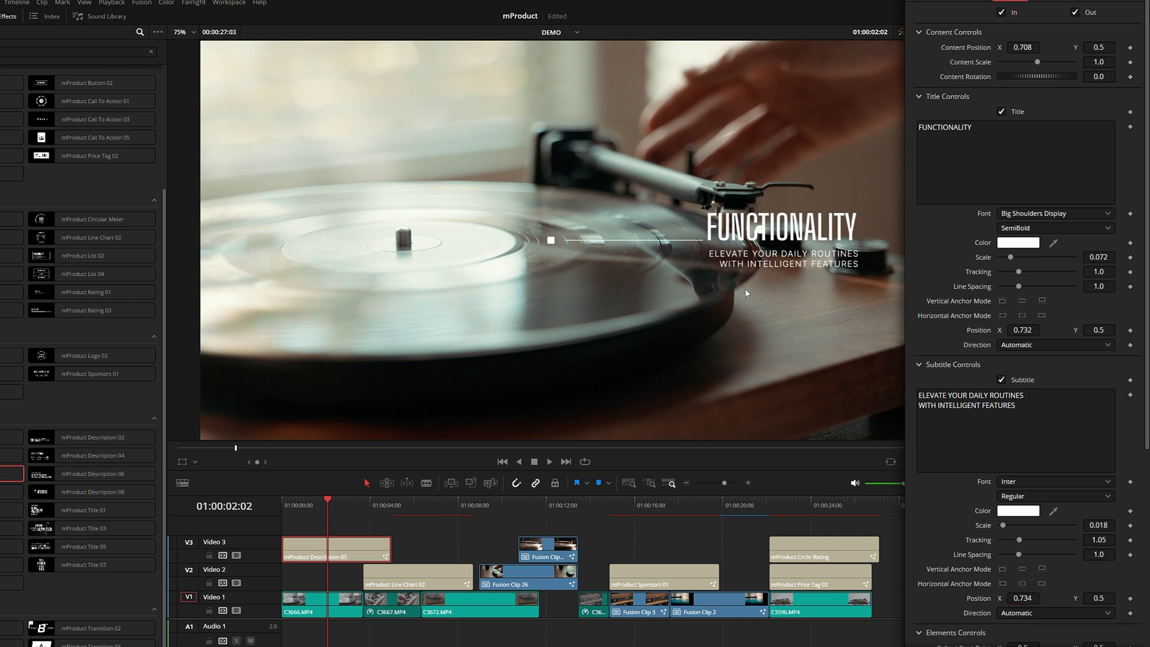
Raise the callout to Content Position Y of about 0.66 and preview playback
scroll(1019, 180, "up", 3)
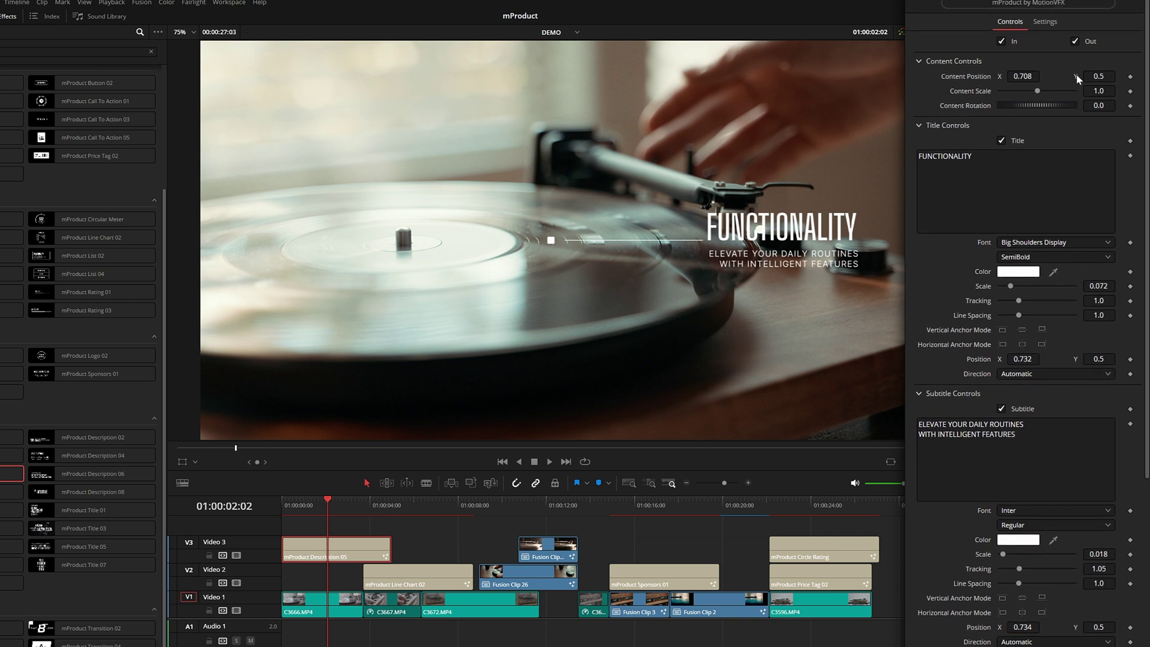
left_click_drag(1098, 107, 1126, 107)
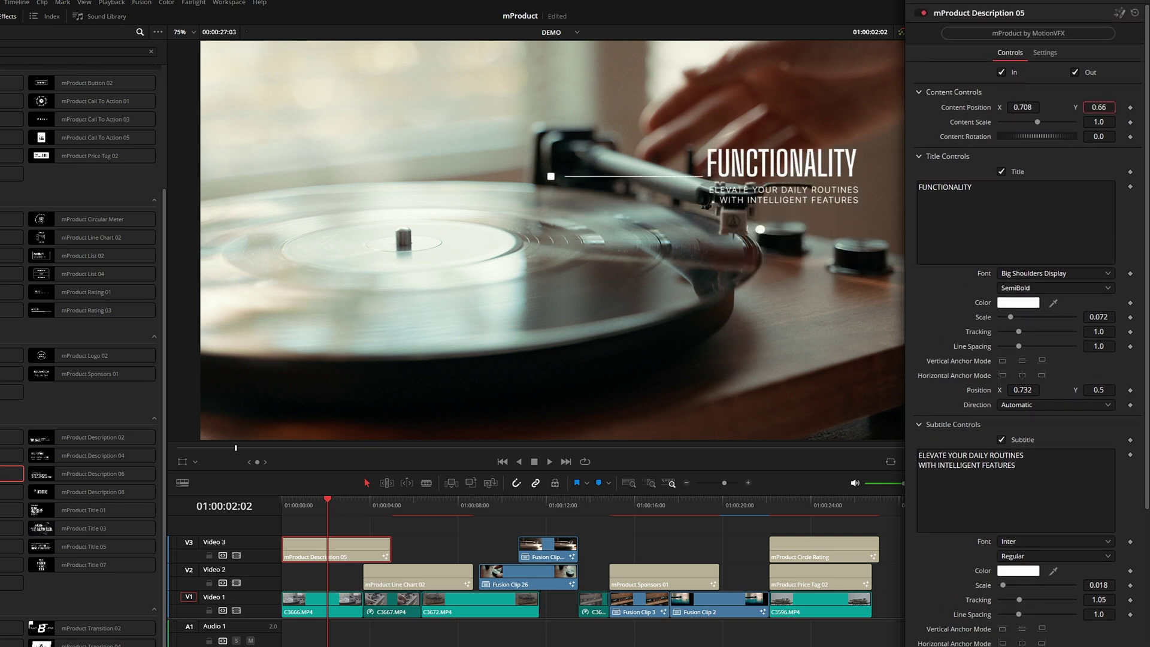
left_click_drag(1023, 107, 1022, 107)
key("/")
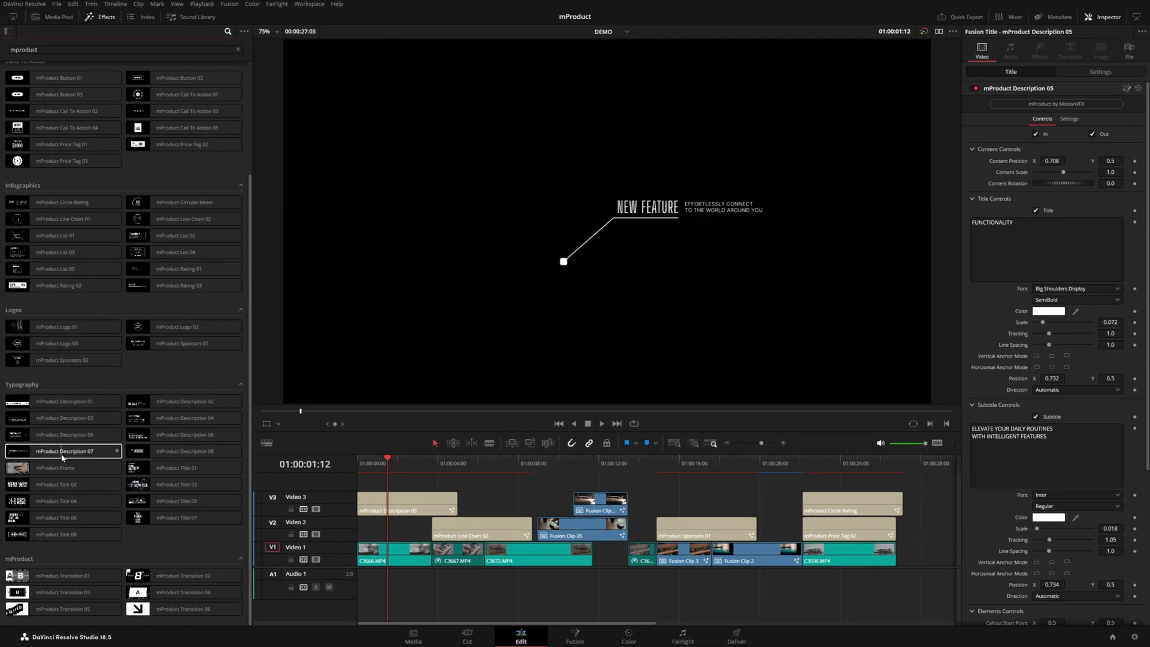
Replace Description 05 with mProduct Description 07 and move the line's first point left
left_click_drag(31, 452, 363, 503)
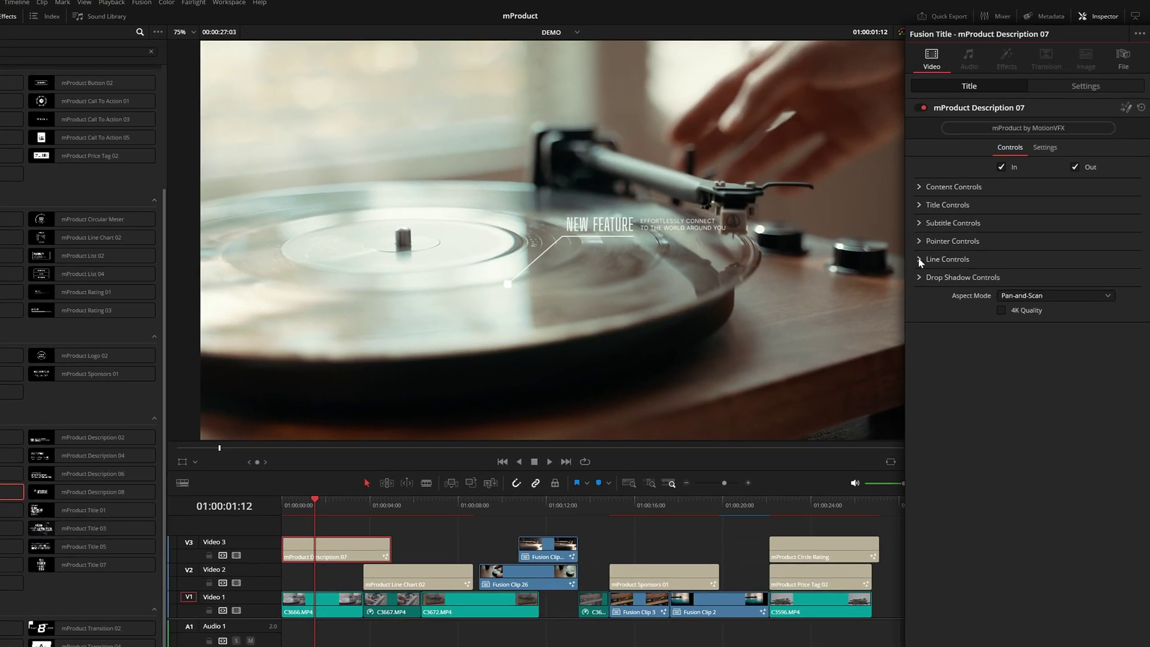
left_click(921, 260)
left_click_drag(1023, 289, 961, 289)
Set Content Position to about 0.812, 0.688 and shift the text left along its line
left_click(920, 188)
left_click_drag(1023, 202, 1079, 202)
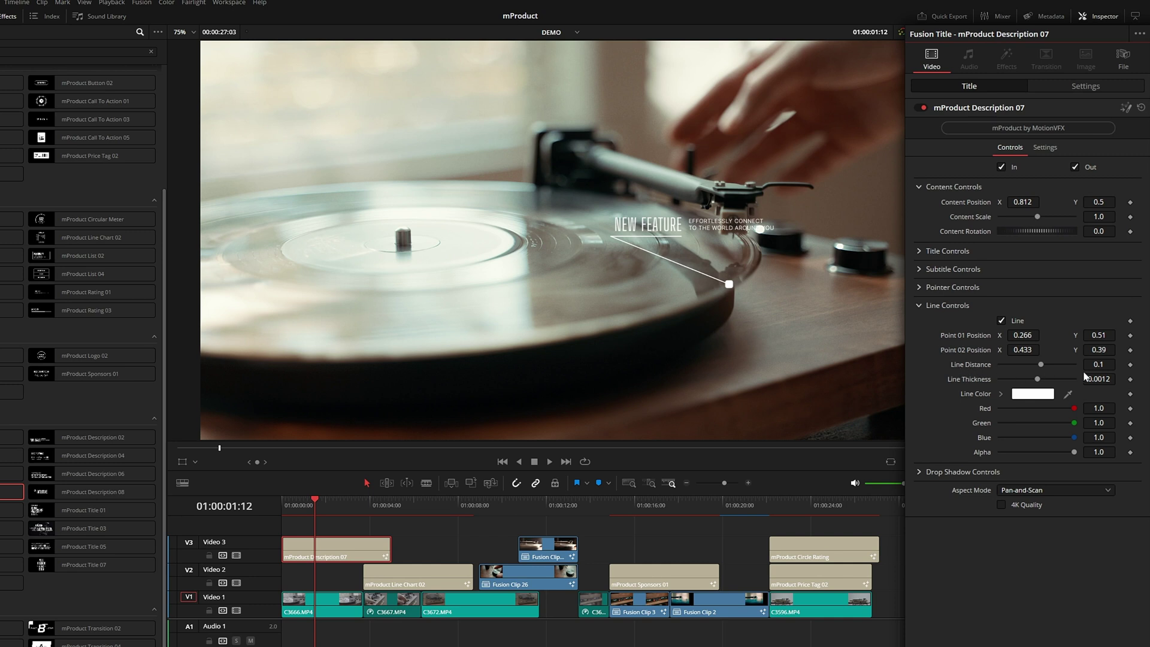
left_click_drag(1099, 364, 1032, 364)
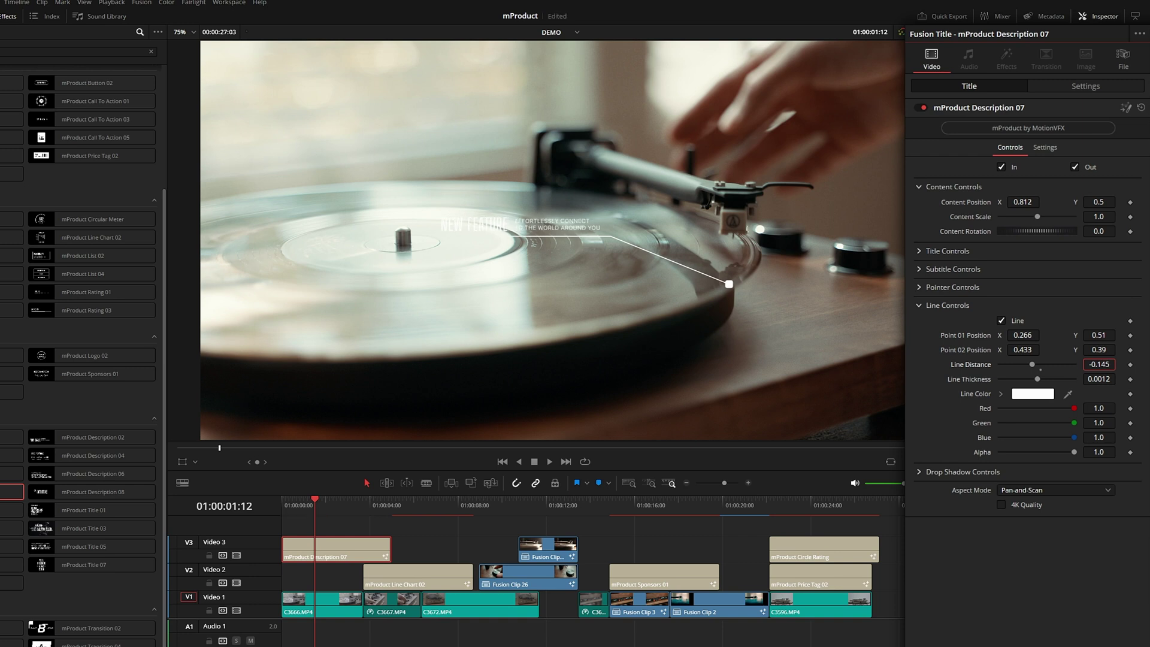
left_click_drag(1106, 202, 1146, 202)
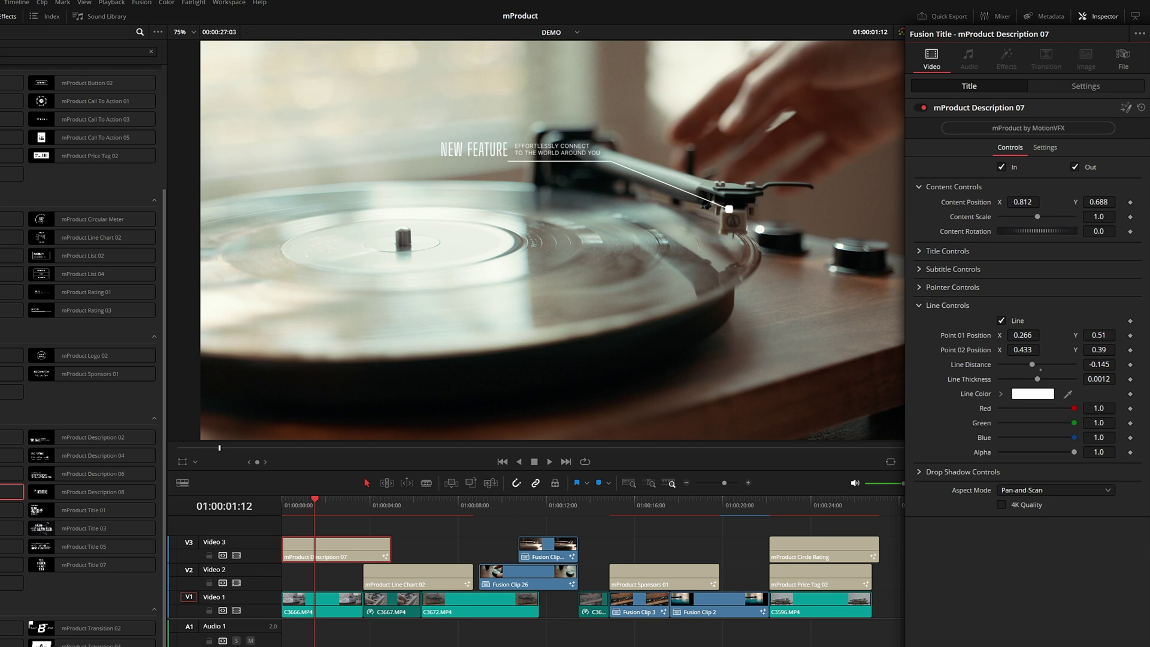
left_click_drag(1099, 365, 1068, 364)
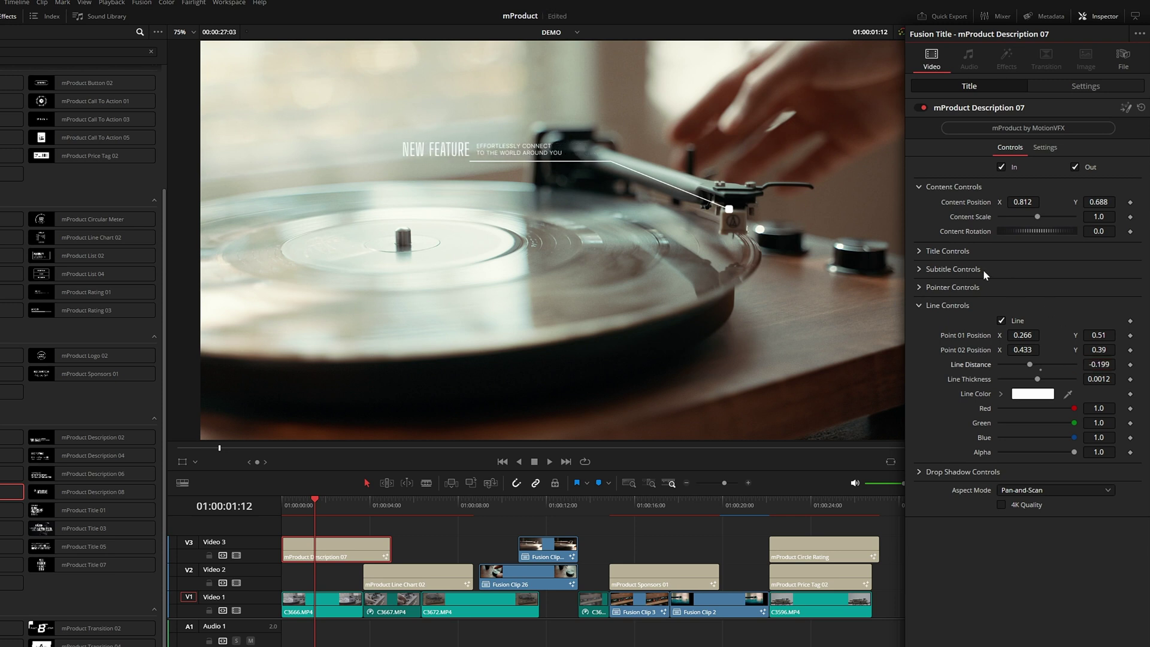
Move the NEW FEATURE heading and subtitle Position X right, then nudge the text left
left_click(921, 252)
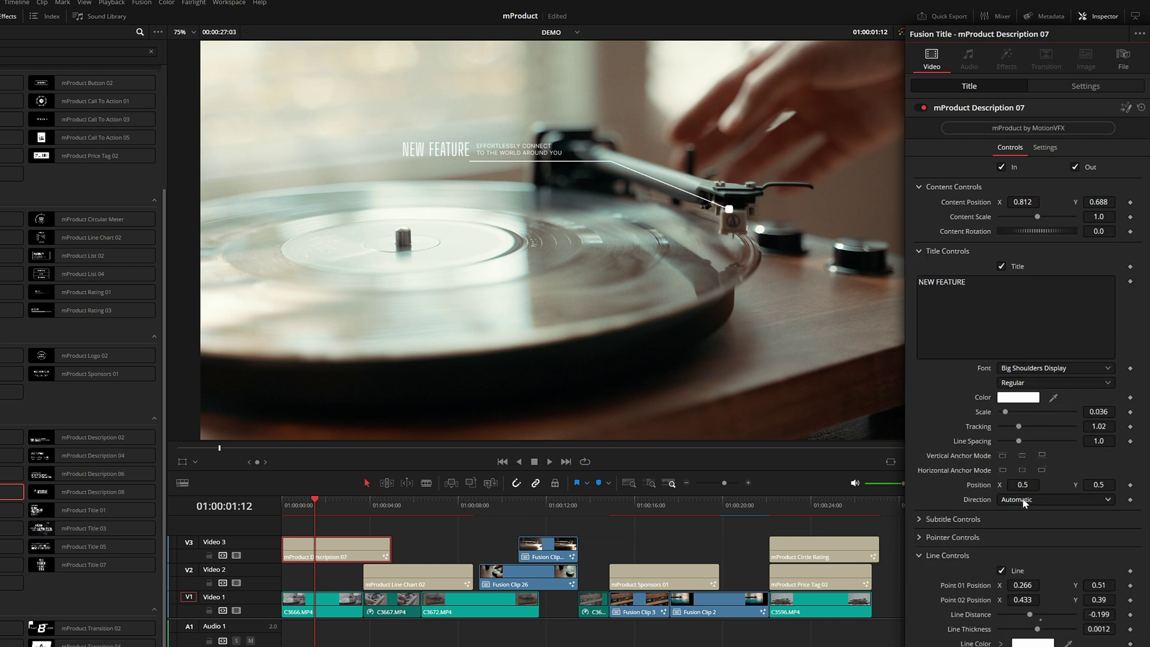
left_click_drag(1023, 485, 1080, 485)
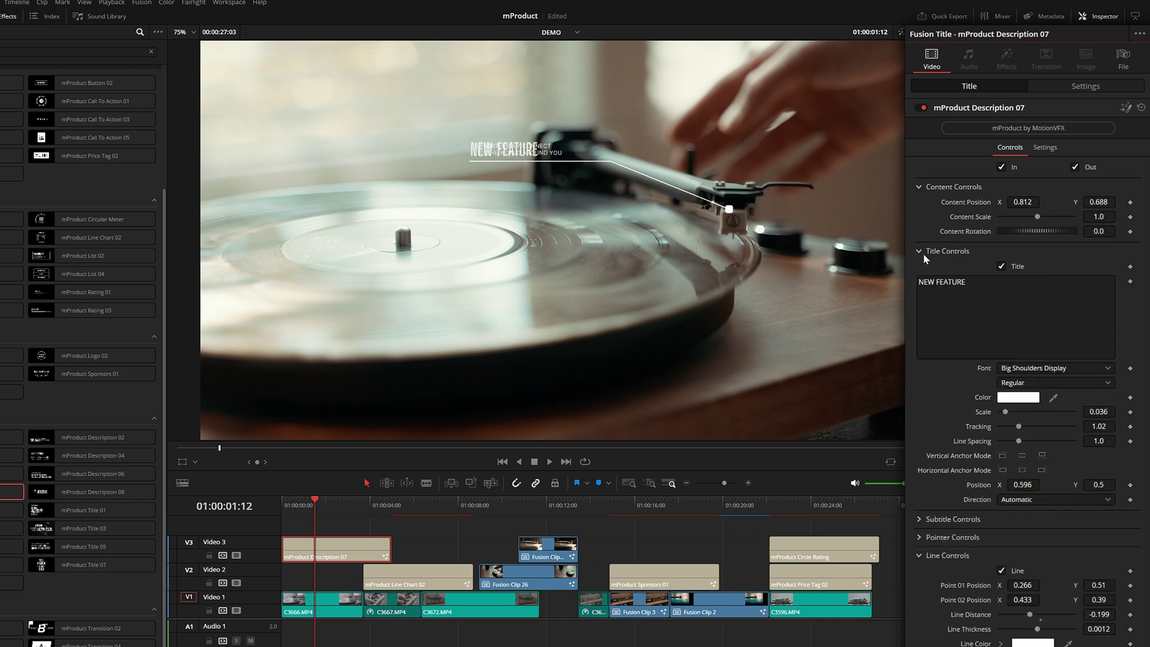
left_click(922, 254)
left_click(921, 270)
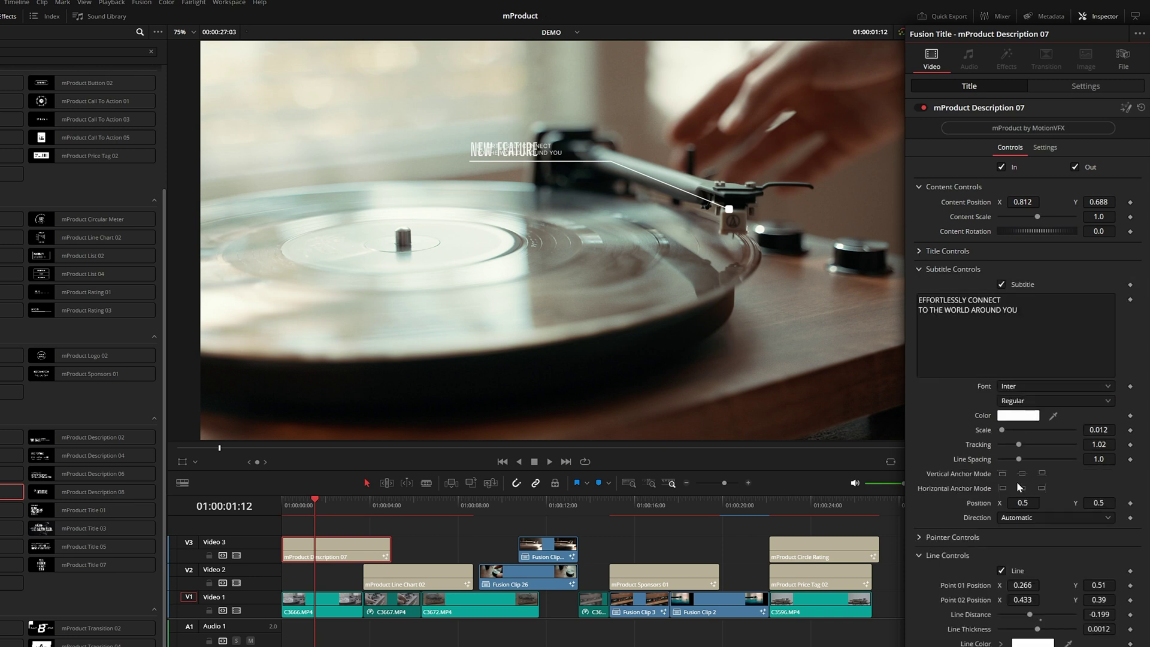
left_click_drag(1022, 503, 1079, 502)
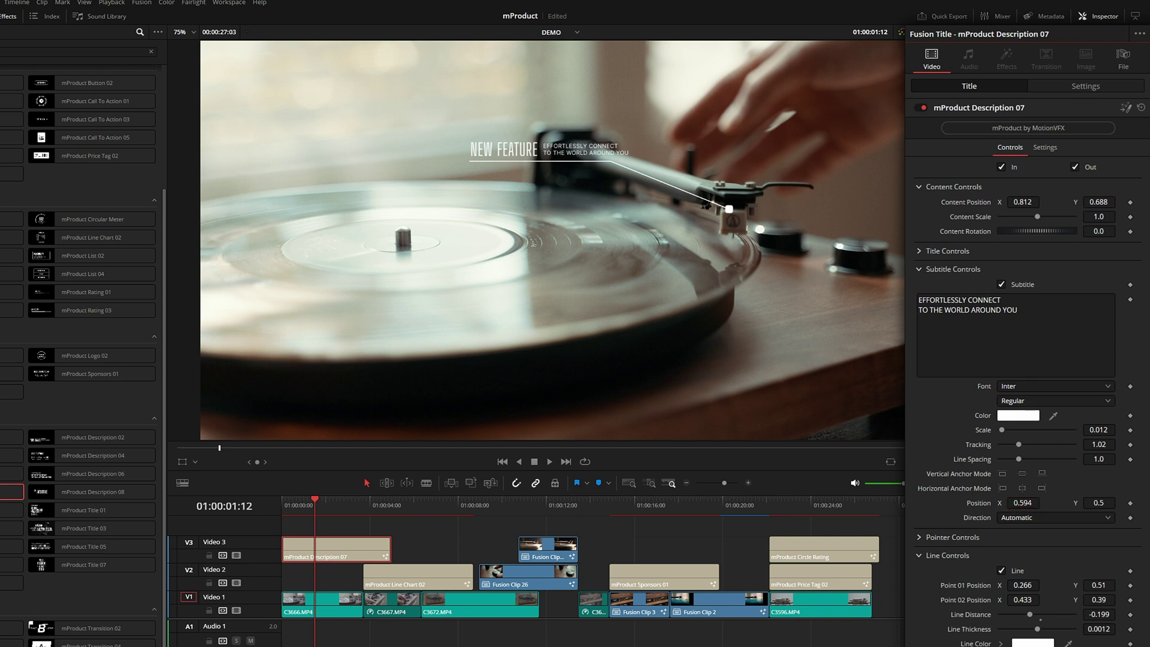
left_click_drag(1099, 614, 1079, 614)
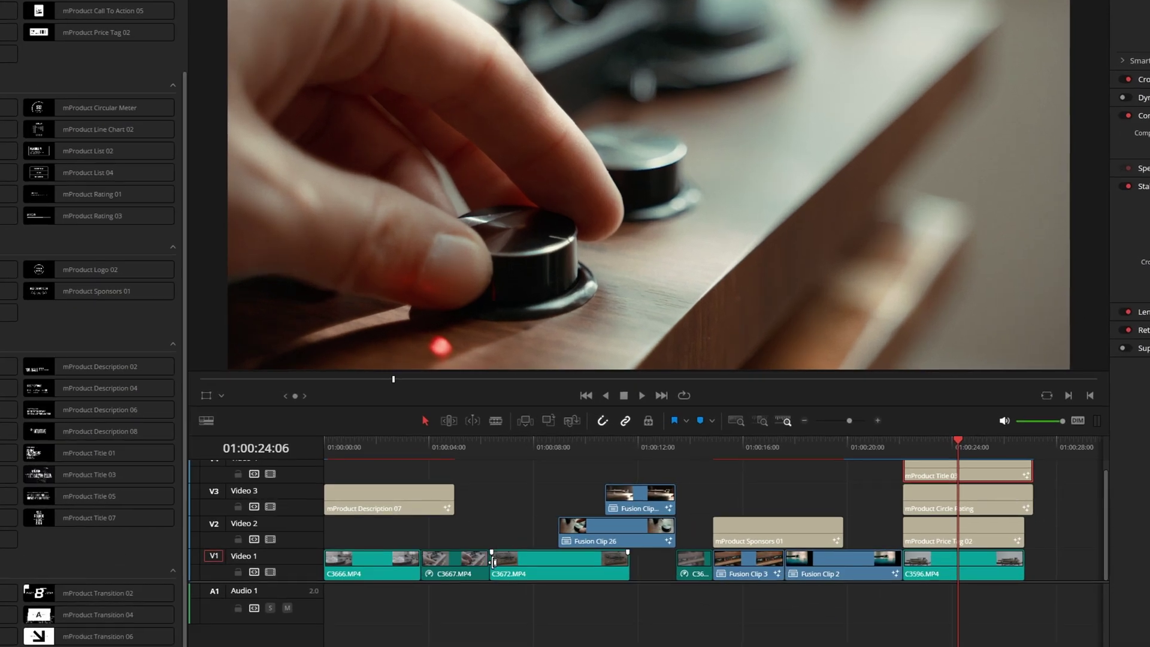
Roll-select both sides of the V1 edit point between C3667.MP4 and C3672.MP4
left_click(494, 561)
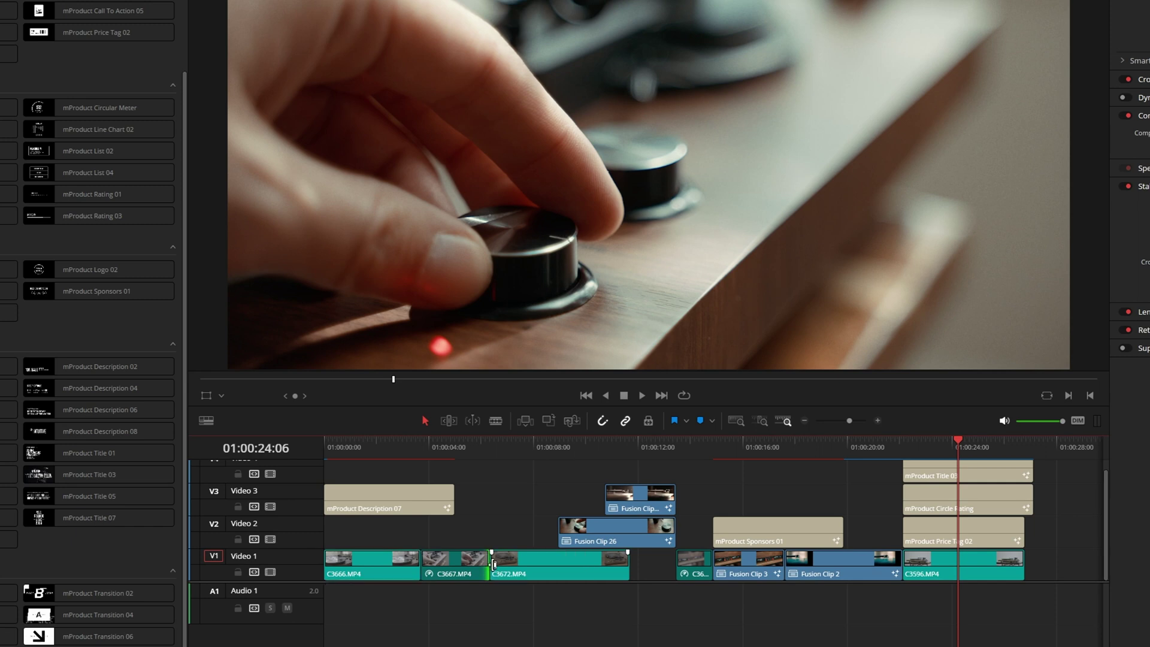
left_click(490, 566)
left_click(490, 567)
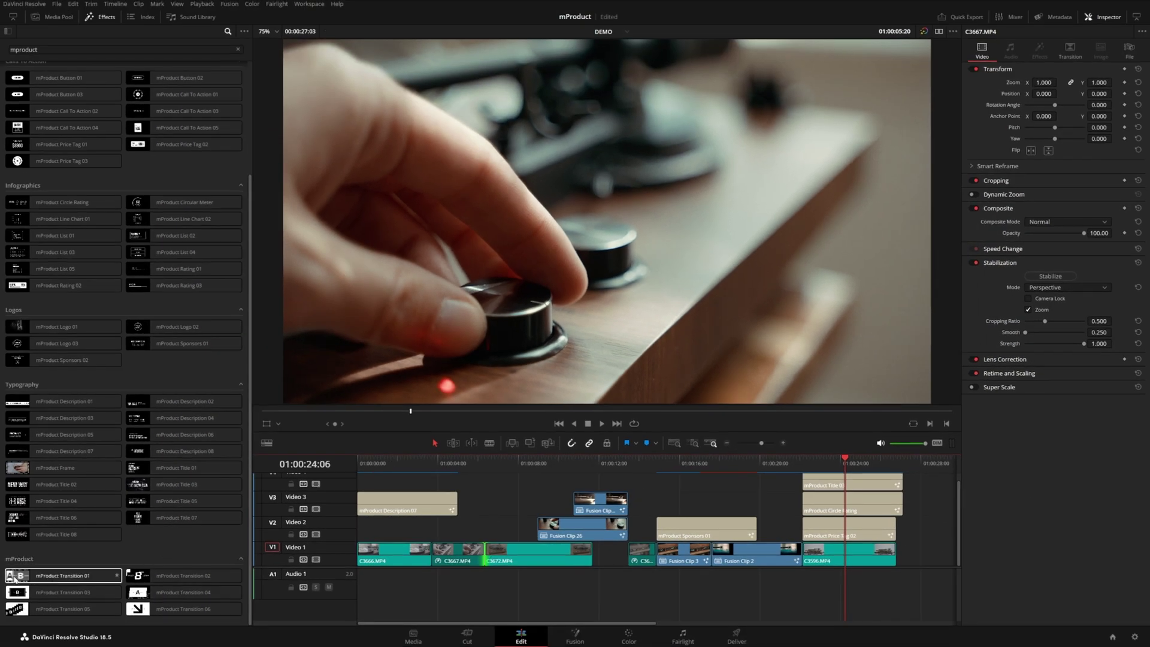
Drop mProduct Transition 01 onto the C3667/C3672 cut and select it
left_click_drag(20, 576, 483, 554)
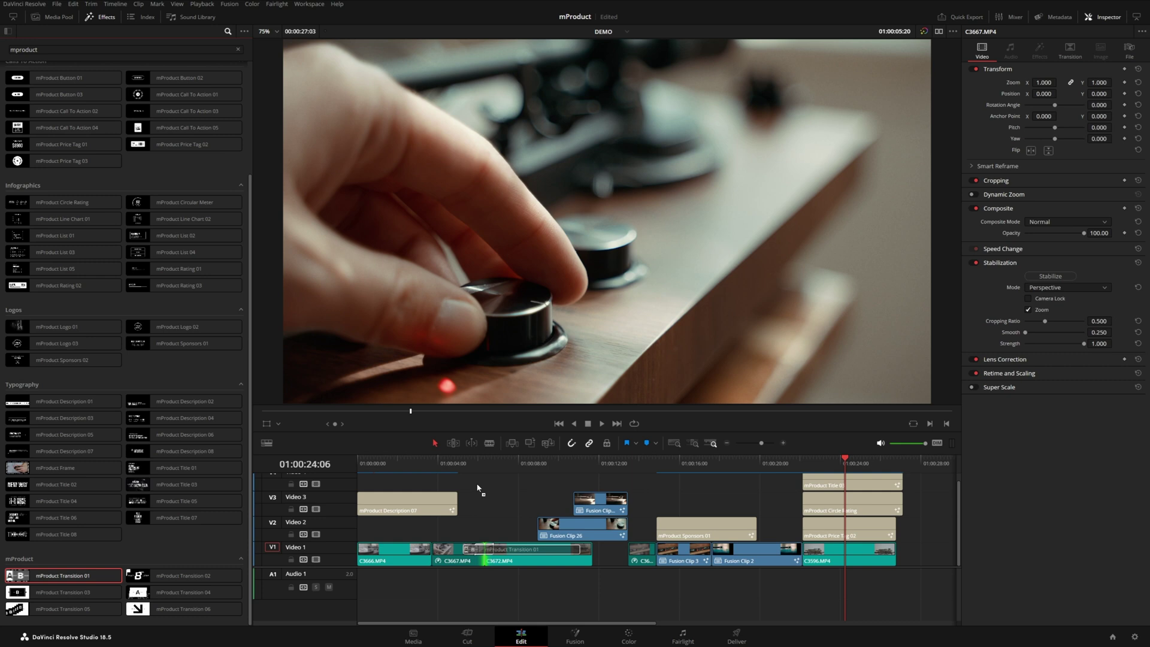
left_click(469, 465)
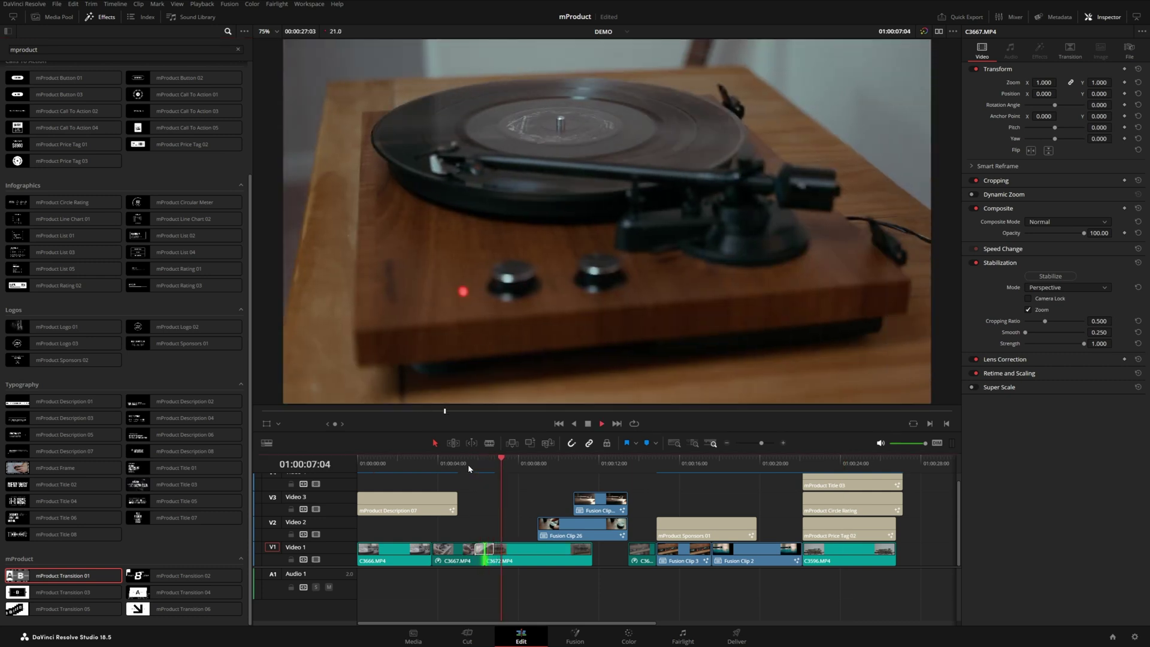
key("space")
left_click(486, 549)
Change the transition's banner text to LIMITED EDITION
left_click(1048, 219)
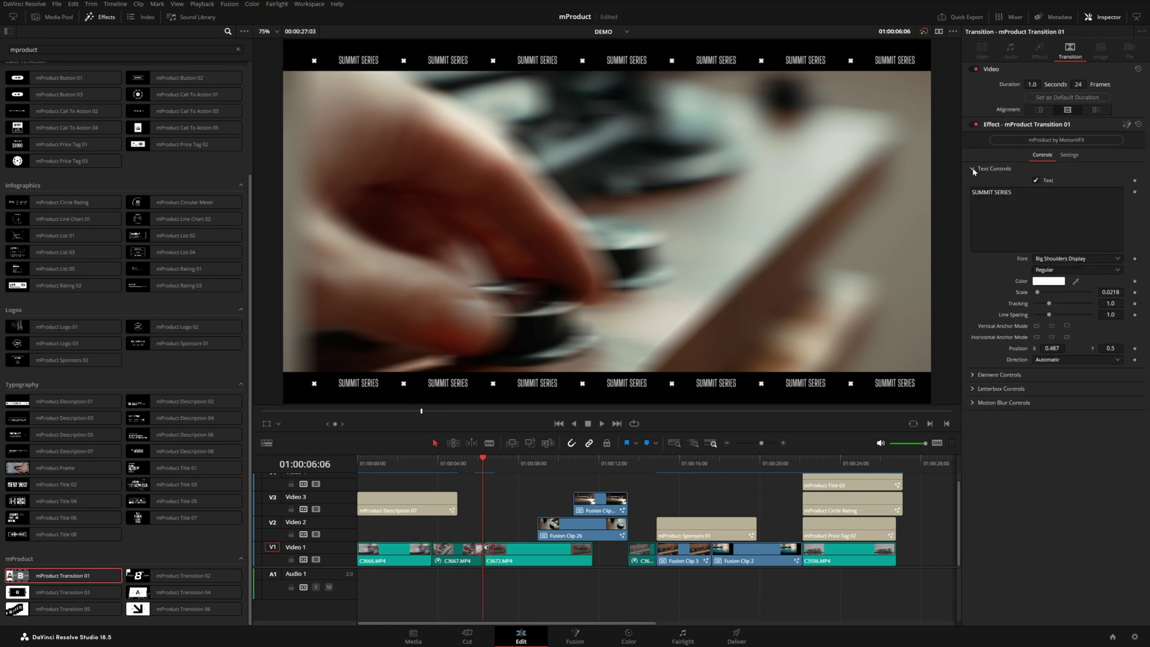
key("Caps_Lock")
type("LIMITED EDITION")
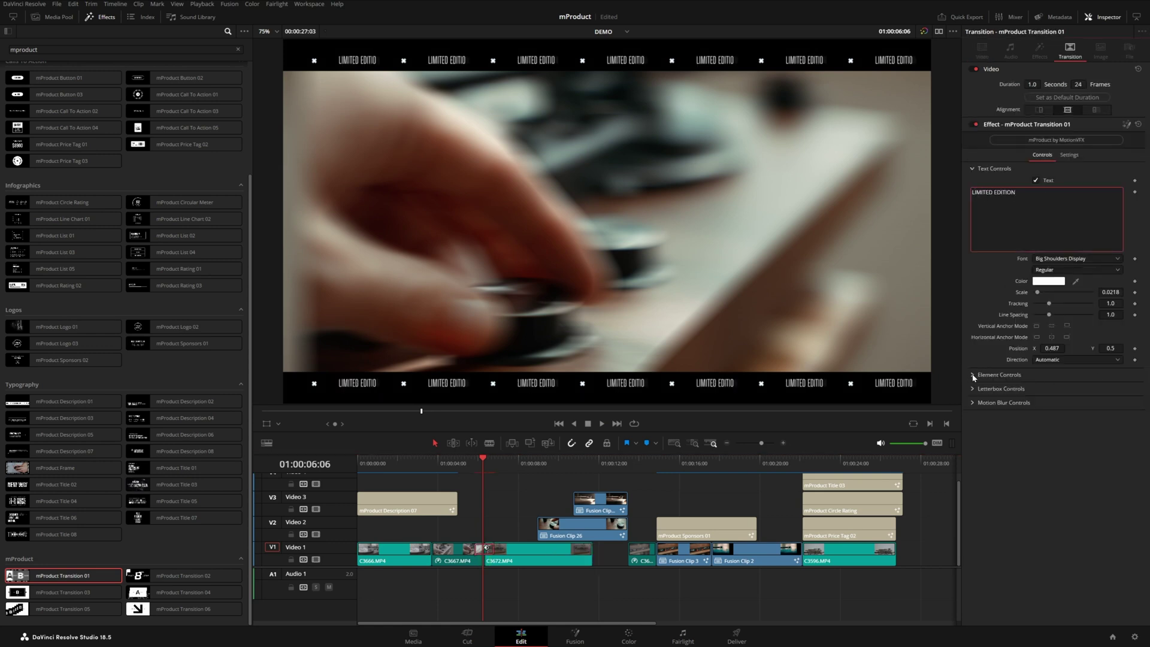
Adjust the ✖ separator element settings, enlarging them to about 0.023
left_click(999, 375)
left_click(1036, 387)
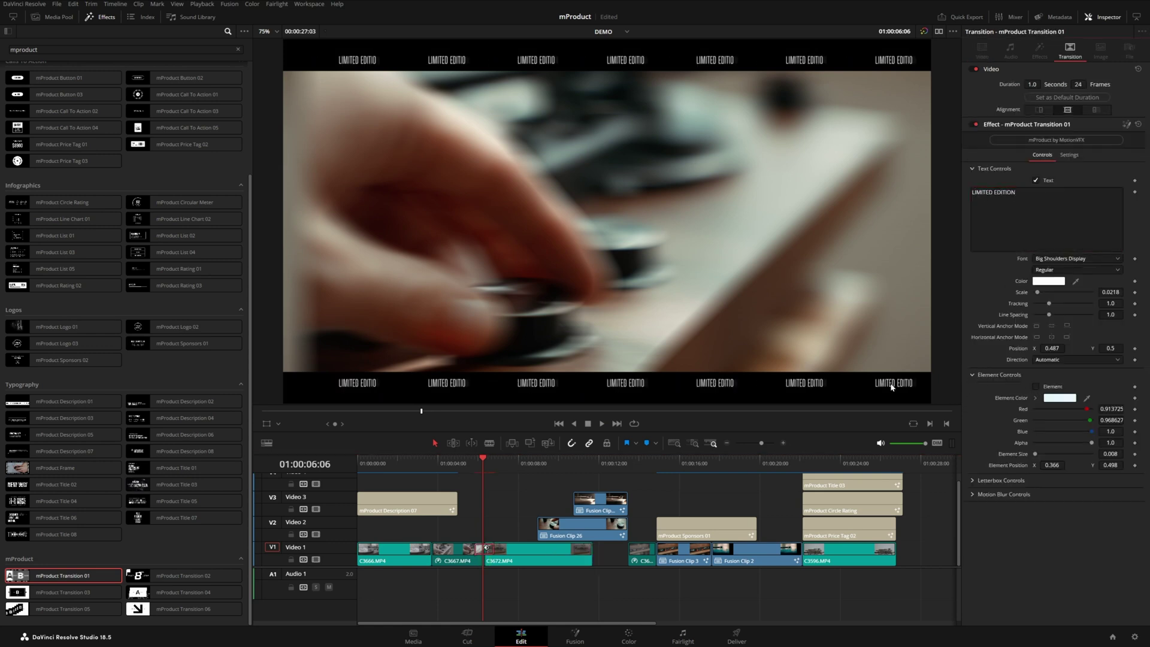
left_click(1037, 387)
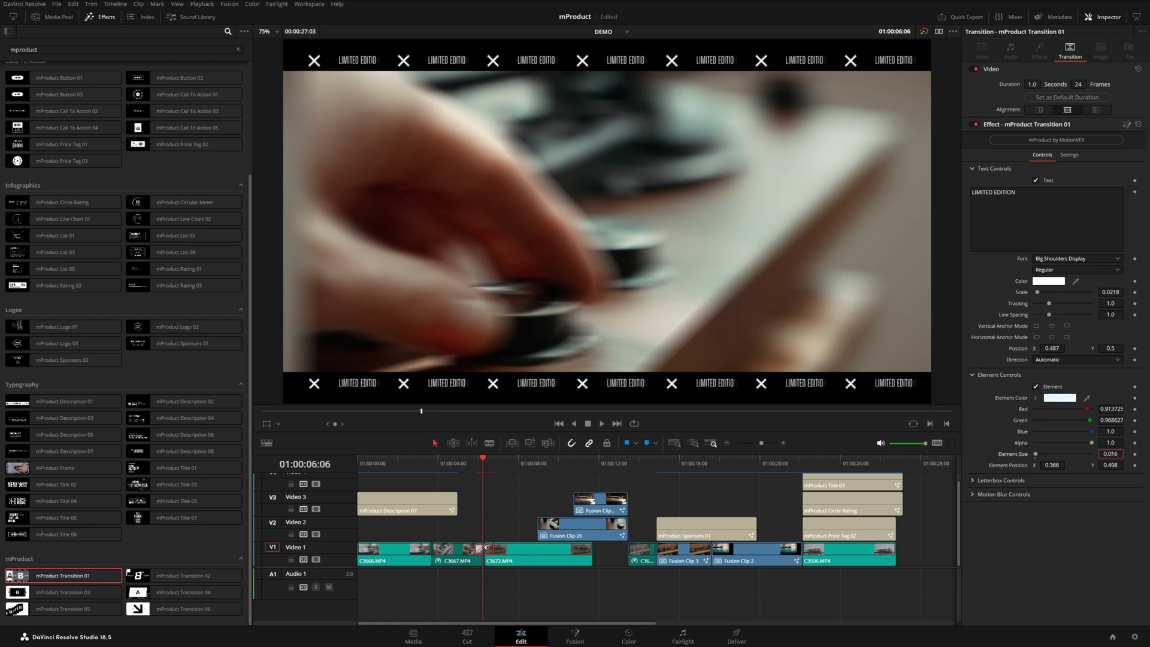
key("Up")
left_click(496, 525)
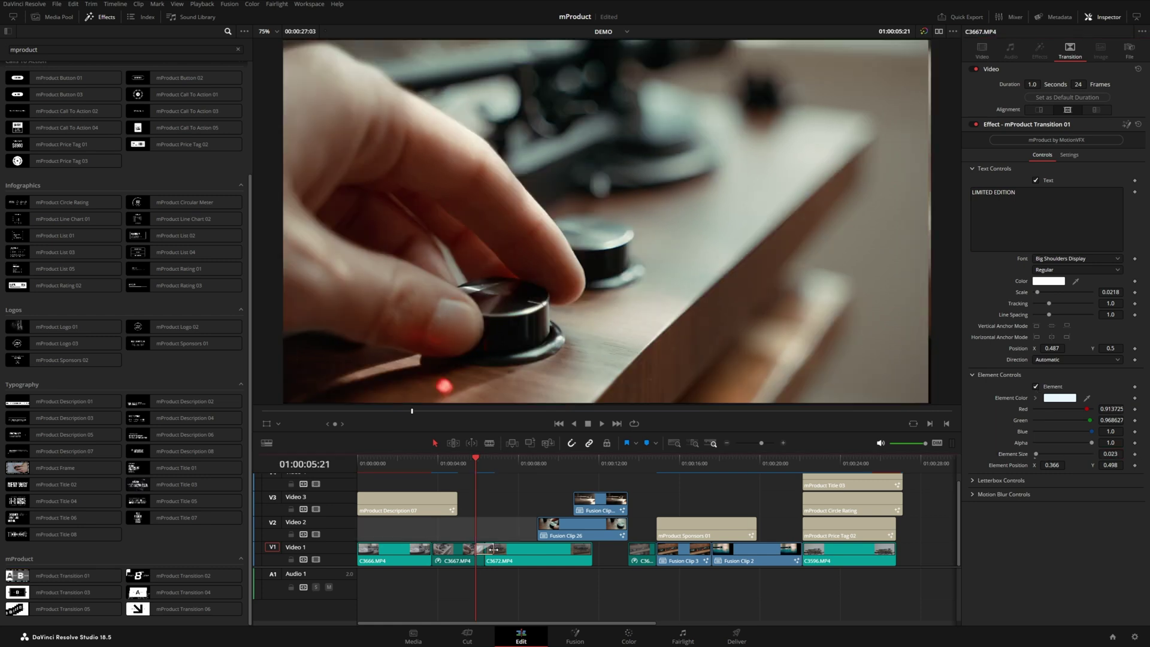
left_click(494, 550)
Swap the cut's transition for mProduct Transition 06, add mProduct Title 01 on Video 2, and save
key("Delete")
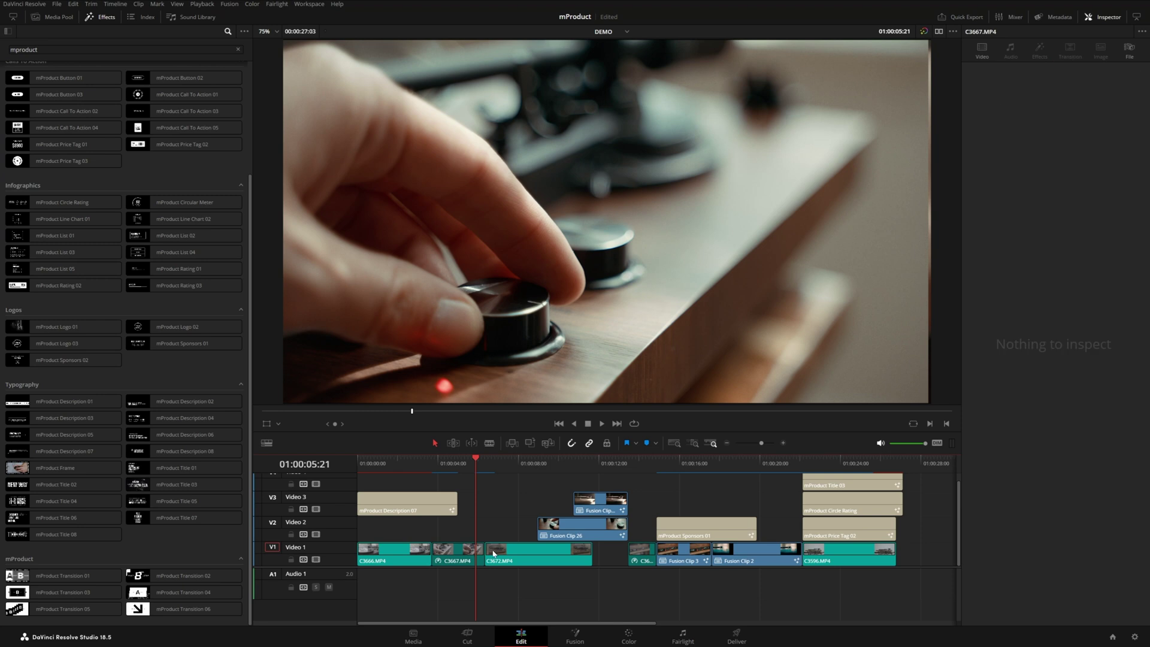
left_click(136, 614)
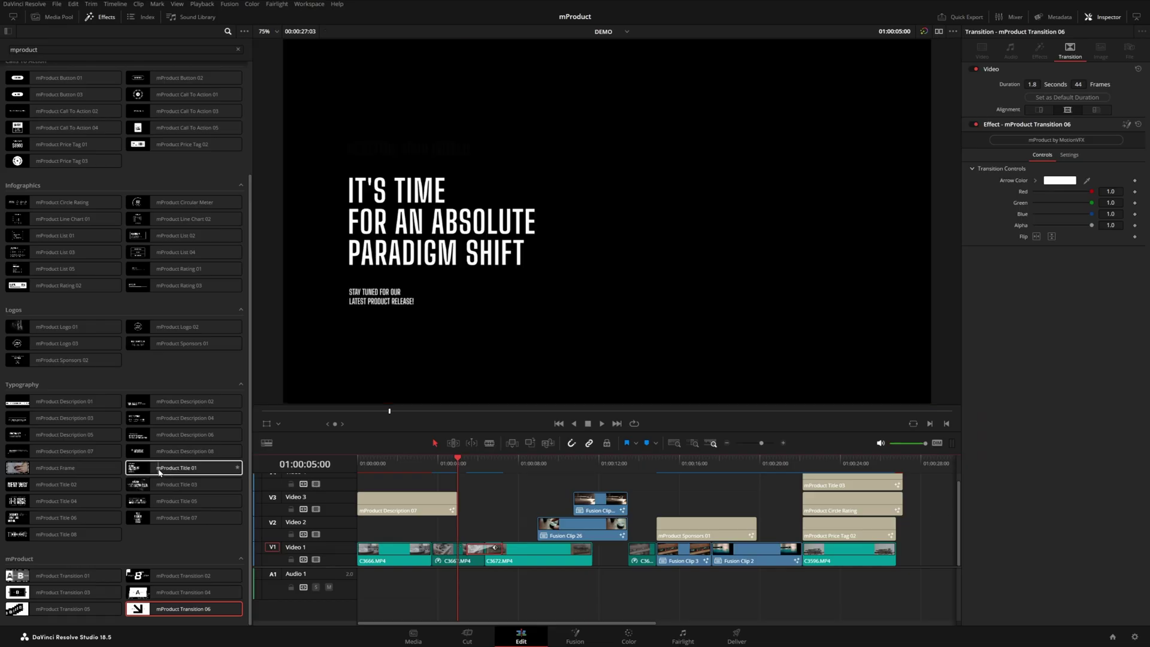
left_click_drag(160, 472, 494, 540)
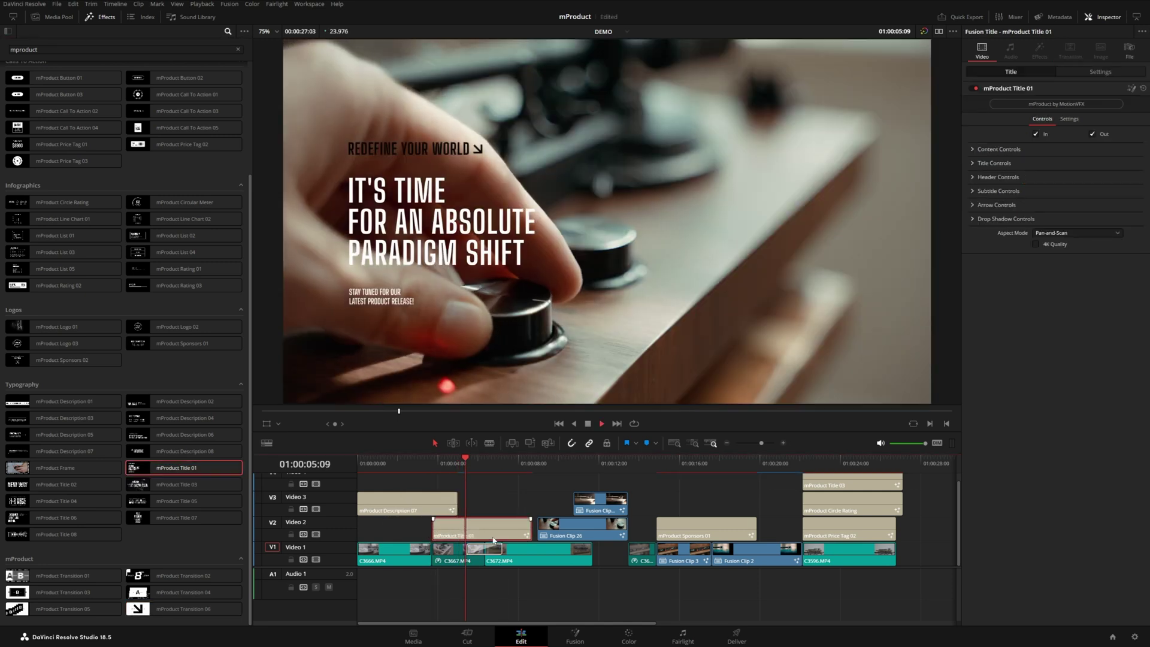
key("ctrl+s")
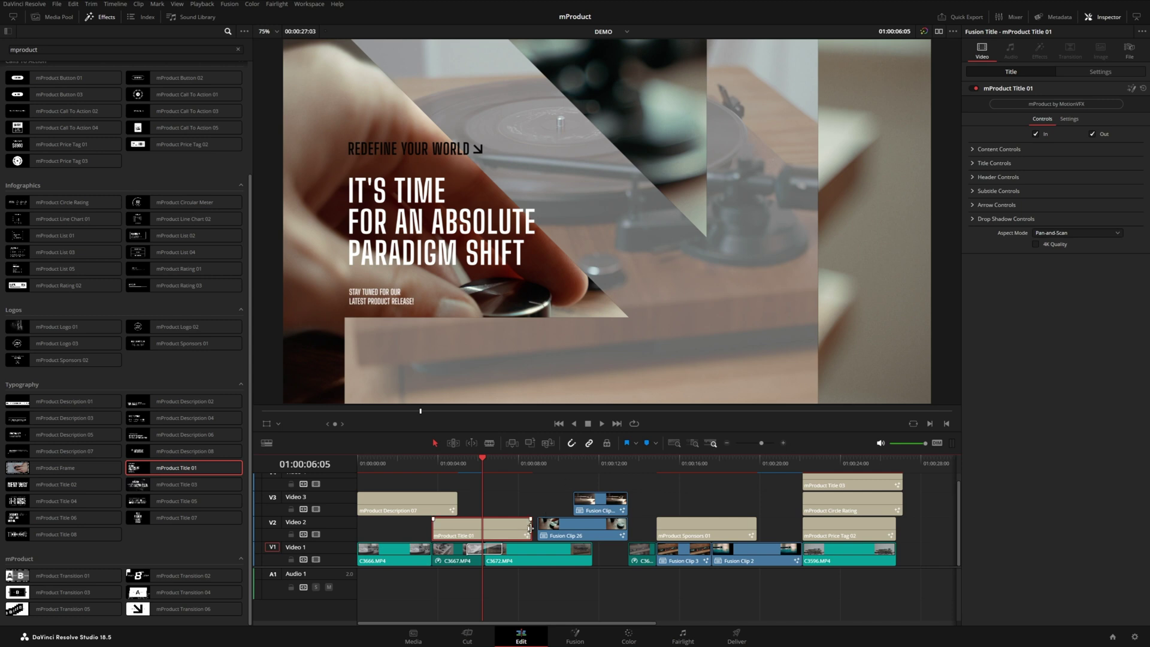
Trim Title 01 to the playhead and copy the arrow transition onto its end
left_click_drag(526, 531, 475, 536)
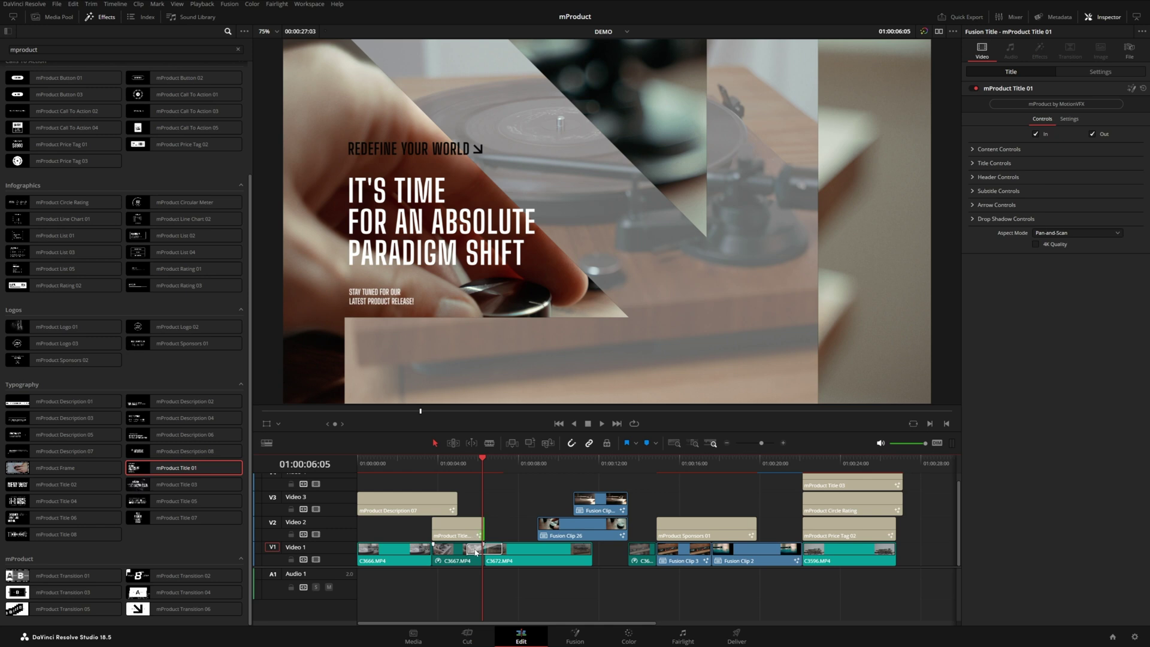
left_click(475, 552, "alt")
left_click_drag(480, 548, 482, 530)
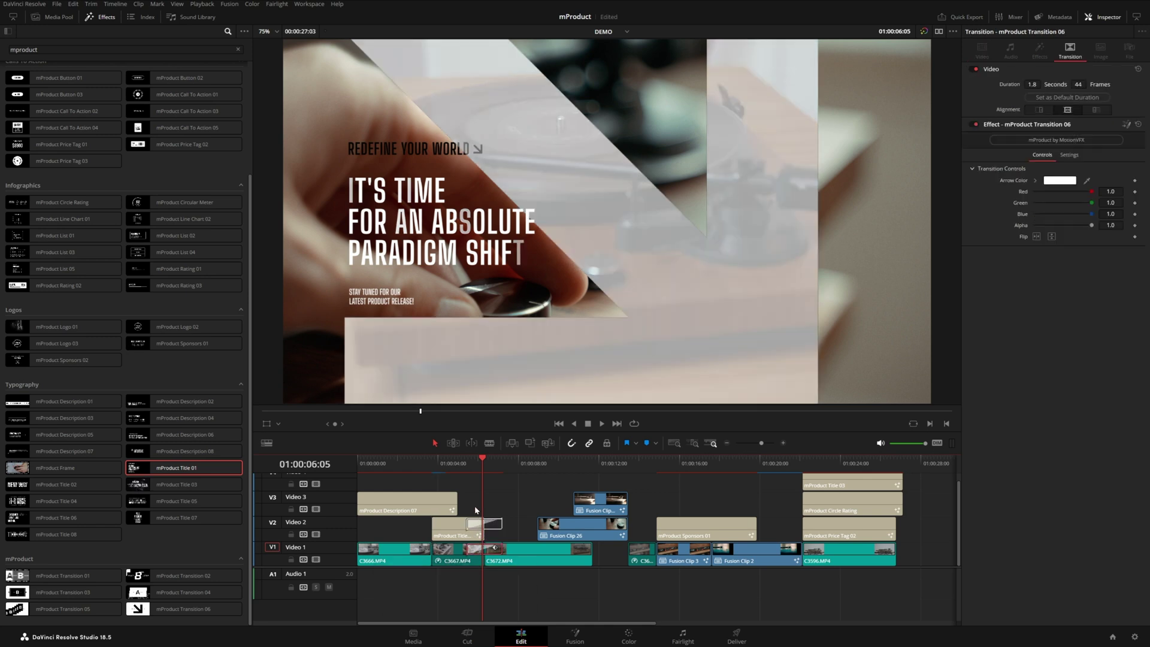
Preview the arrow wipe frame by frame and select the copied transition
left_click(465, 473)
key("space")
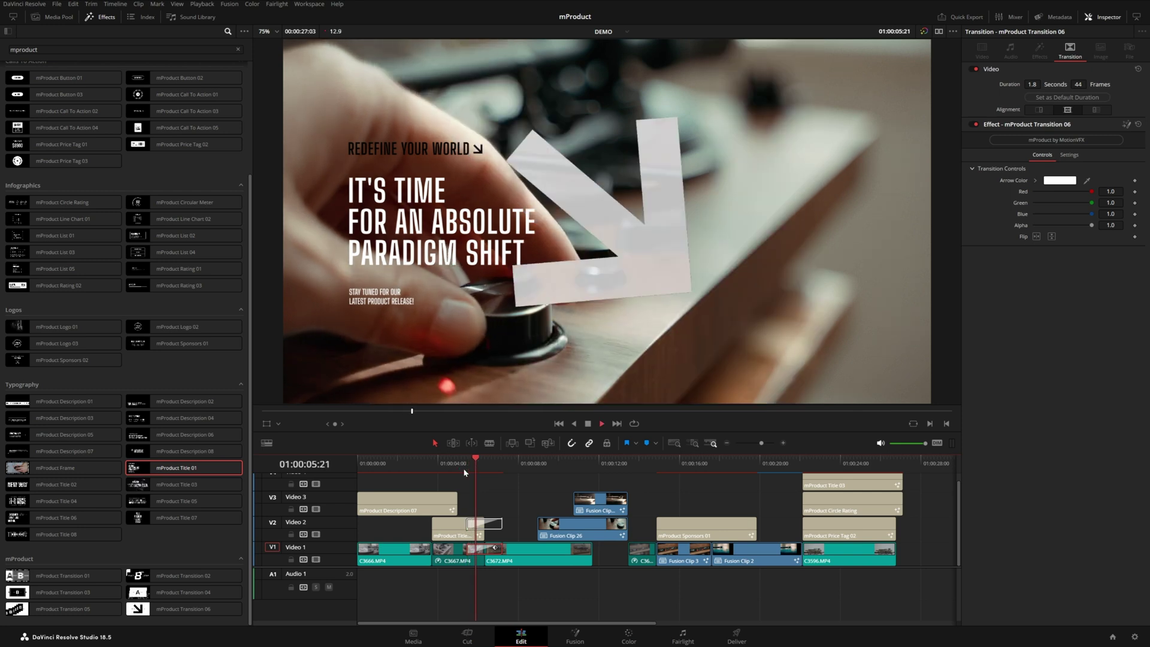
key("space")
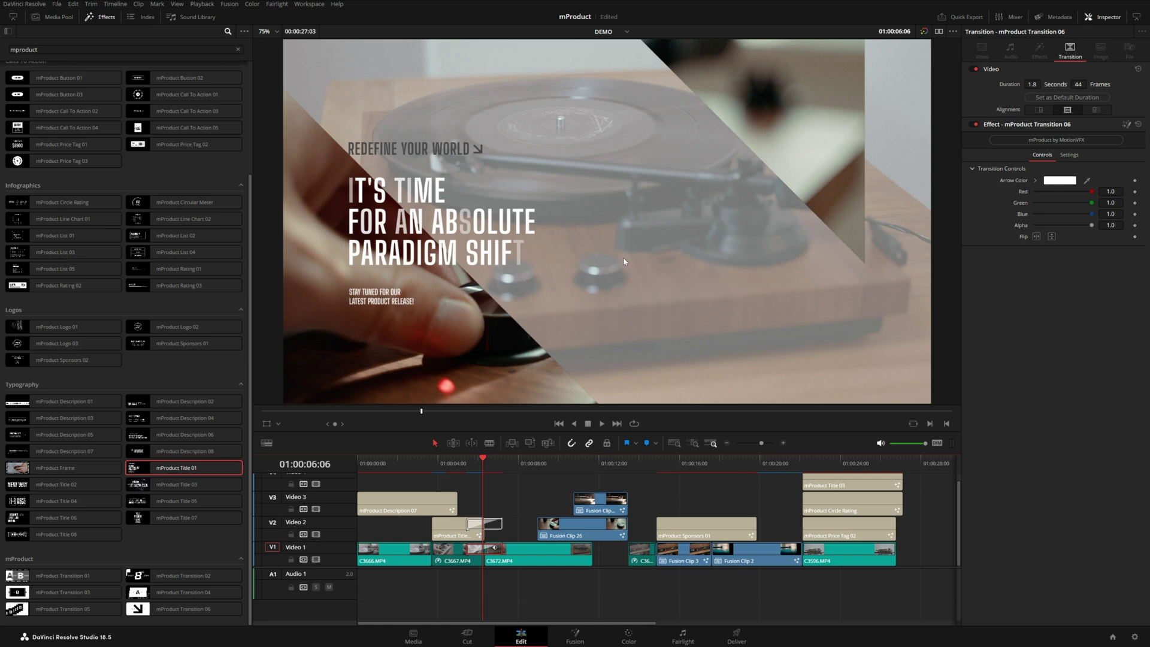
key("Right")
key("Right")
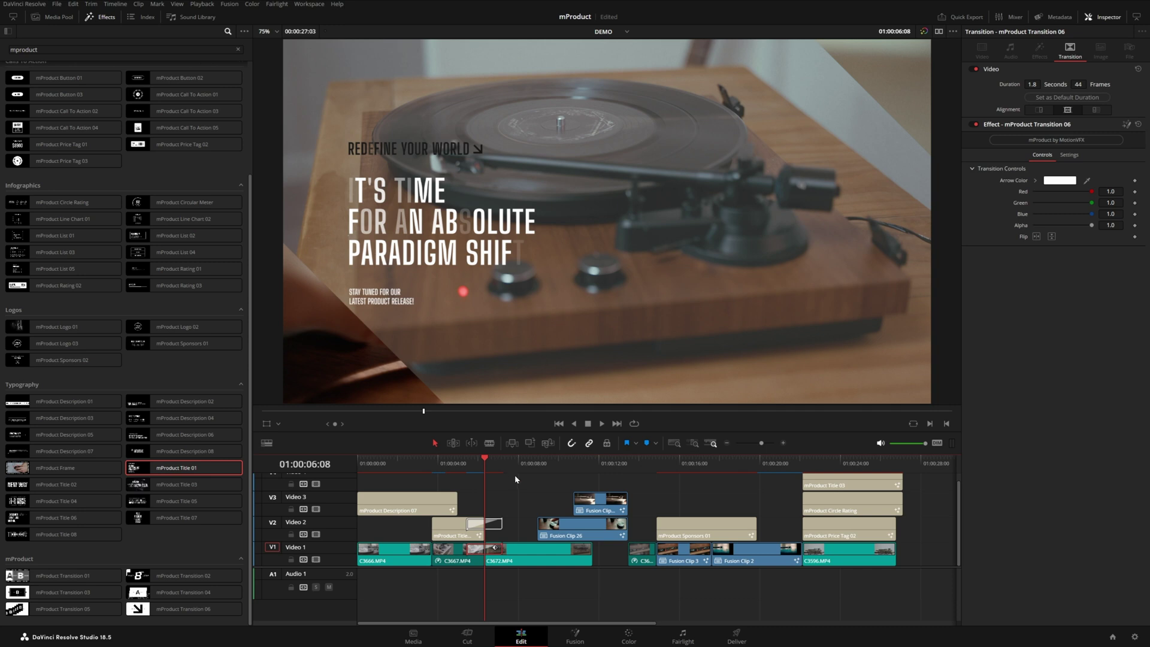
left_click(498, 523)
Remove the title's transition and move Description 07 to V4, Title to V3, C3667 to V2
key("Delete")
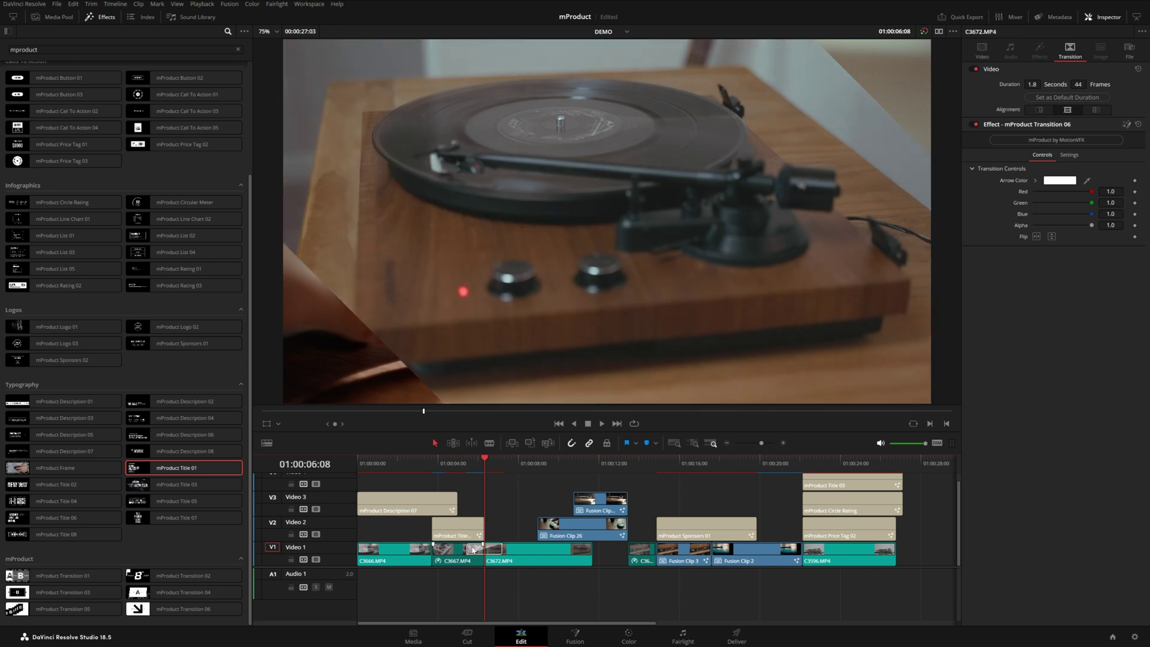
left_click(438, 502)
left_click_drag(438, 499, 441, 489)
left_click_drag(457, 539, 457, 516)
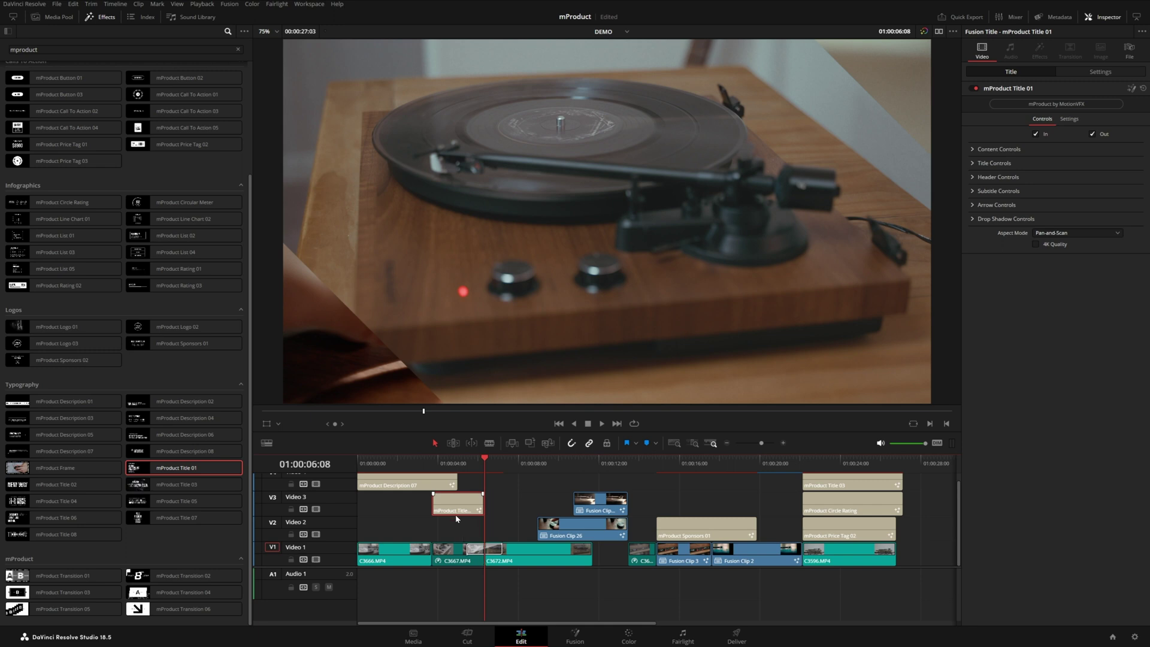
left_click(452, 556)
left_click_drag(452, 556, 452, 532)
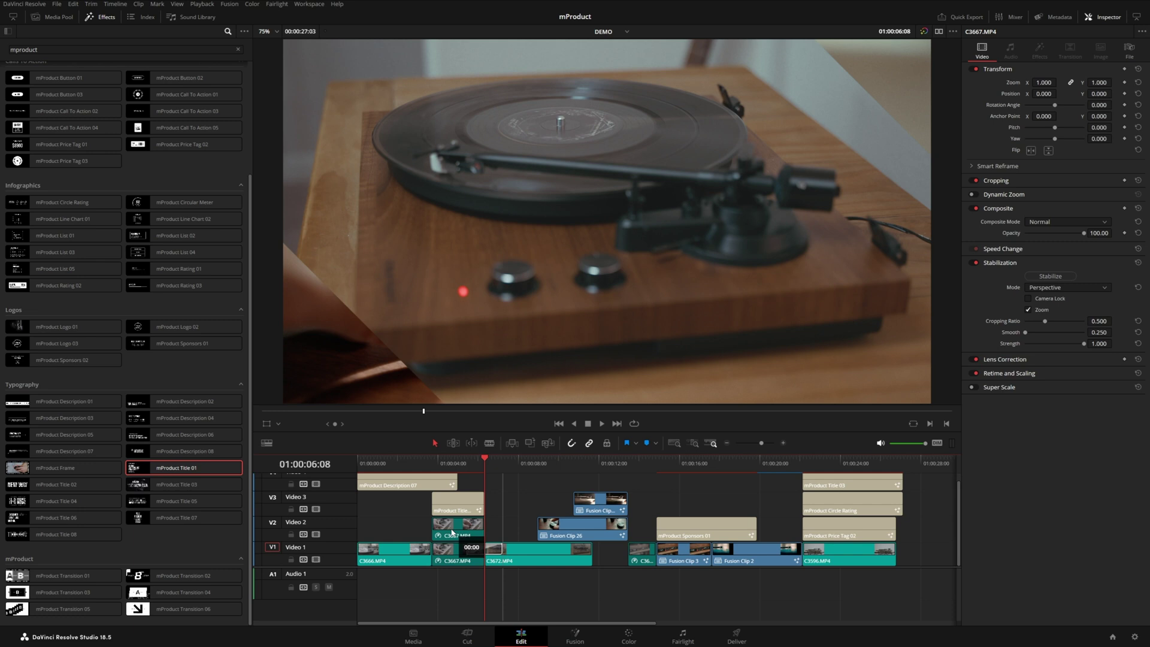
left_click_drag(453, 533, 452, 532)
Extend the footage and title, combine them into compound clip TITLE 1, and trim its end
left_click(484, 531)
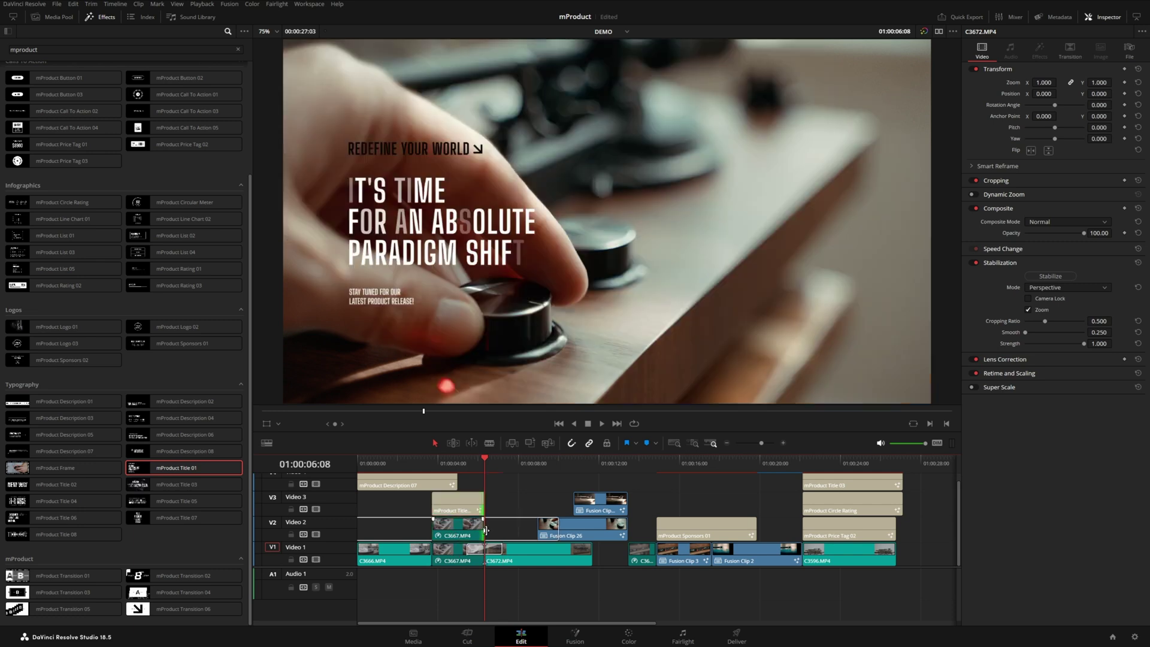
left_click_drag(488, 530, 502, 548)
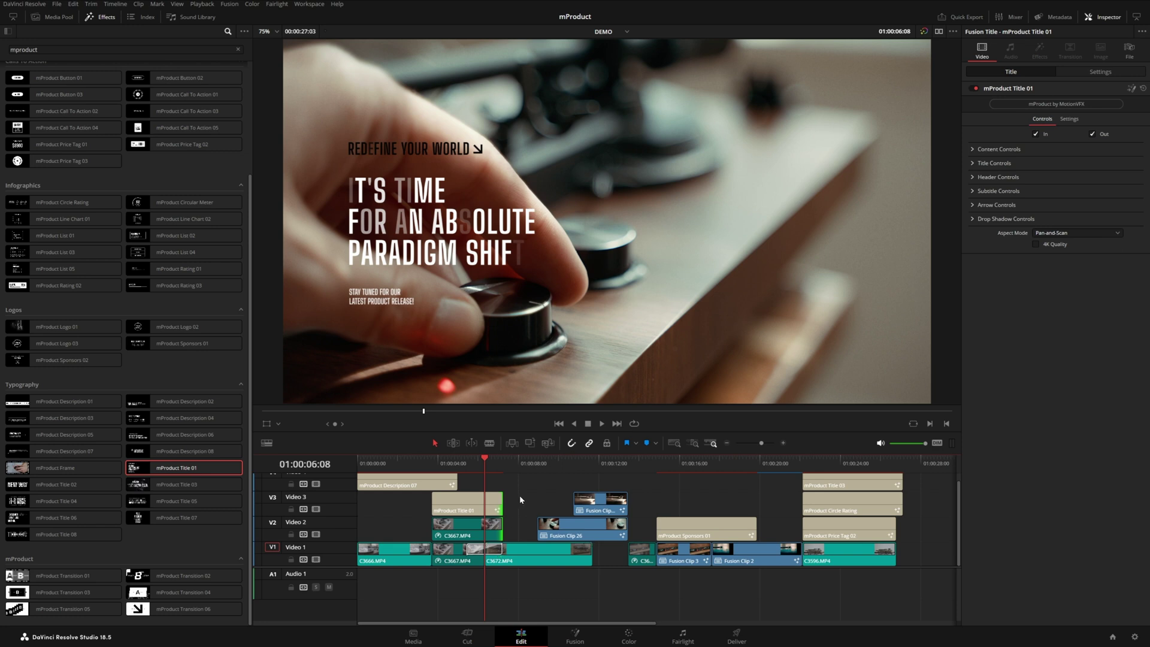
left_click(483, 533)
right_click(483, 533)
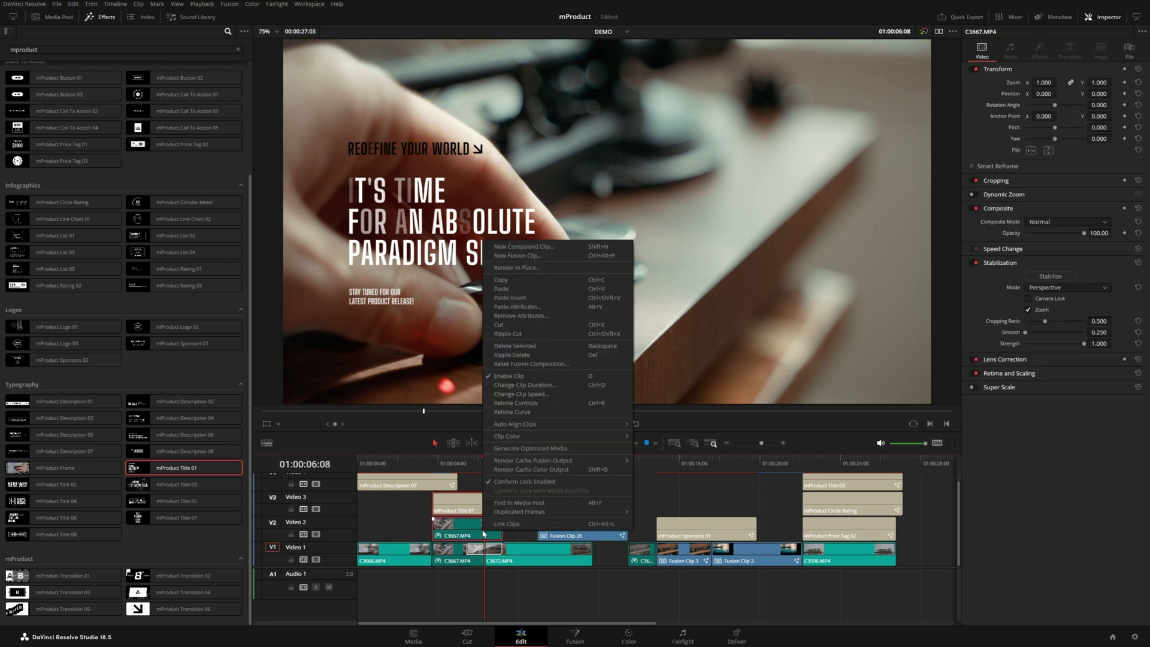
left_click(545, 246)
type("TITLE 1")
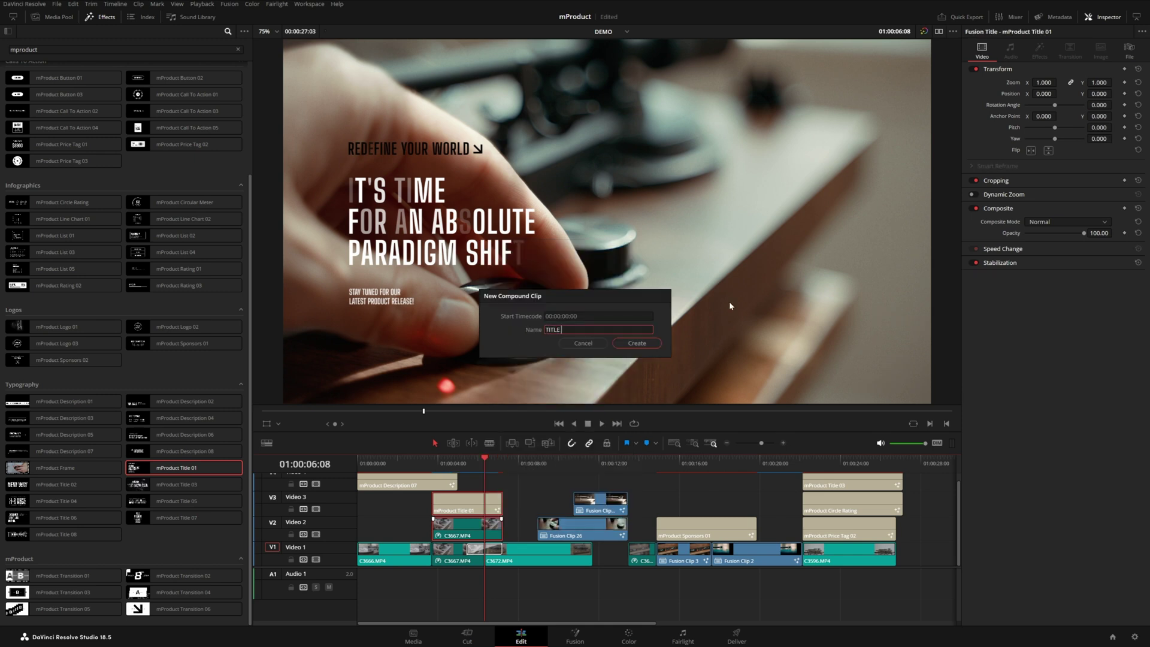
key("Return")
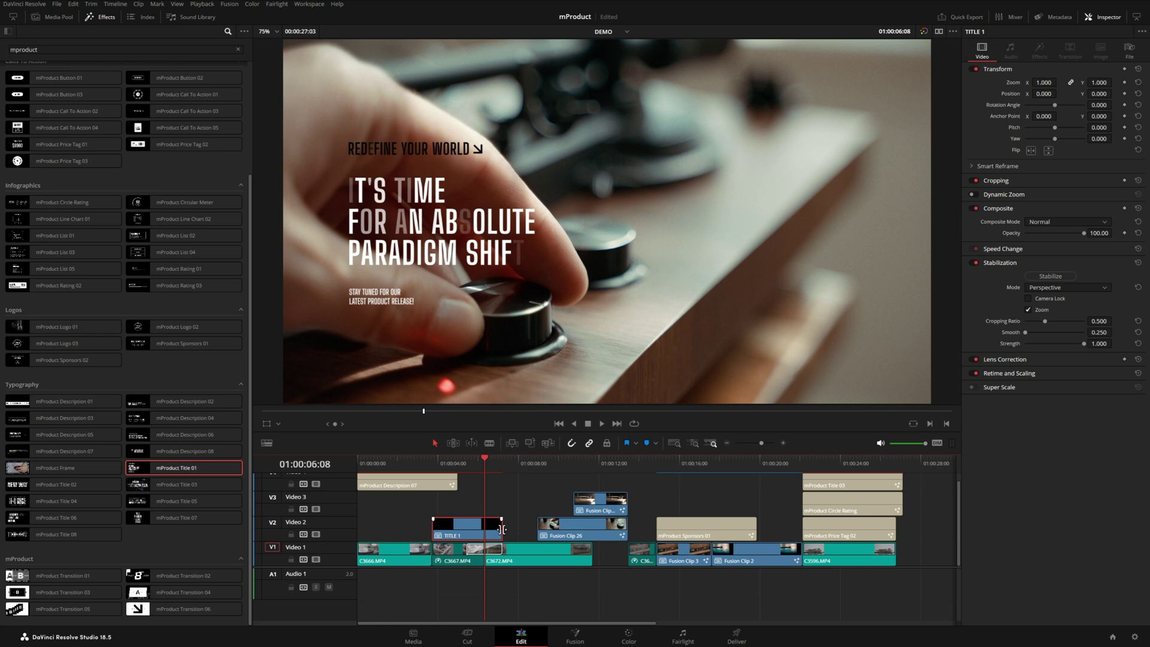
left_click_drag(502, 530, 456, 561)
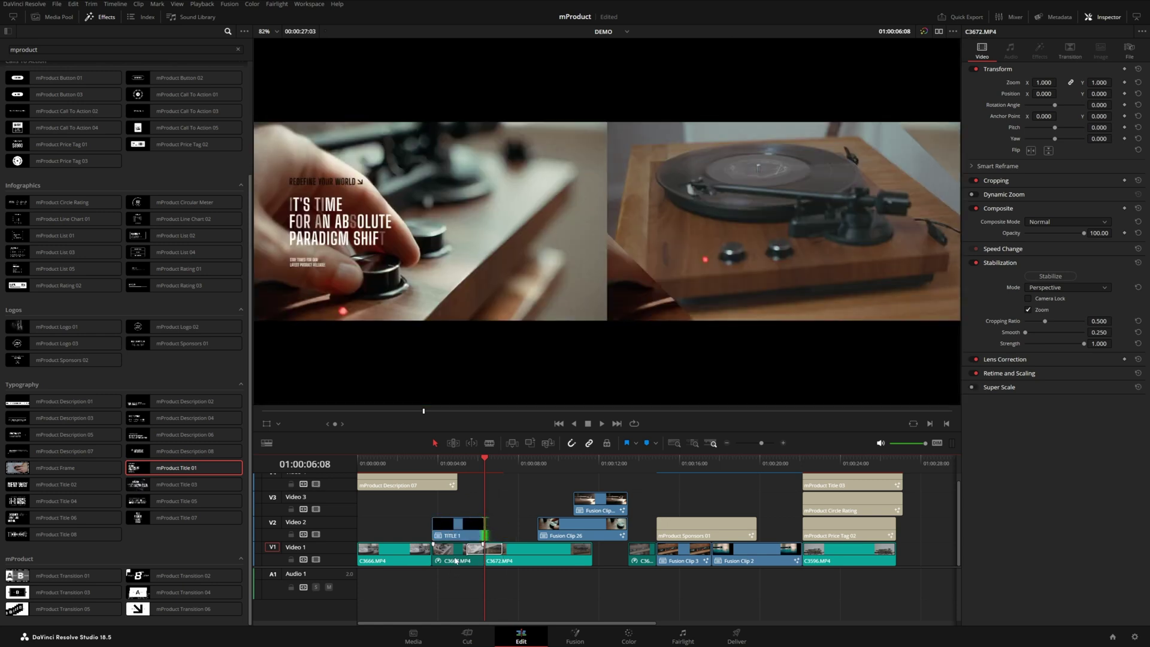
Move the TITLE 1 compound clip down onto Video 1 over C3667
left_click(482, 527)
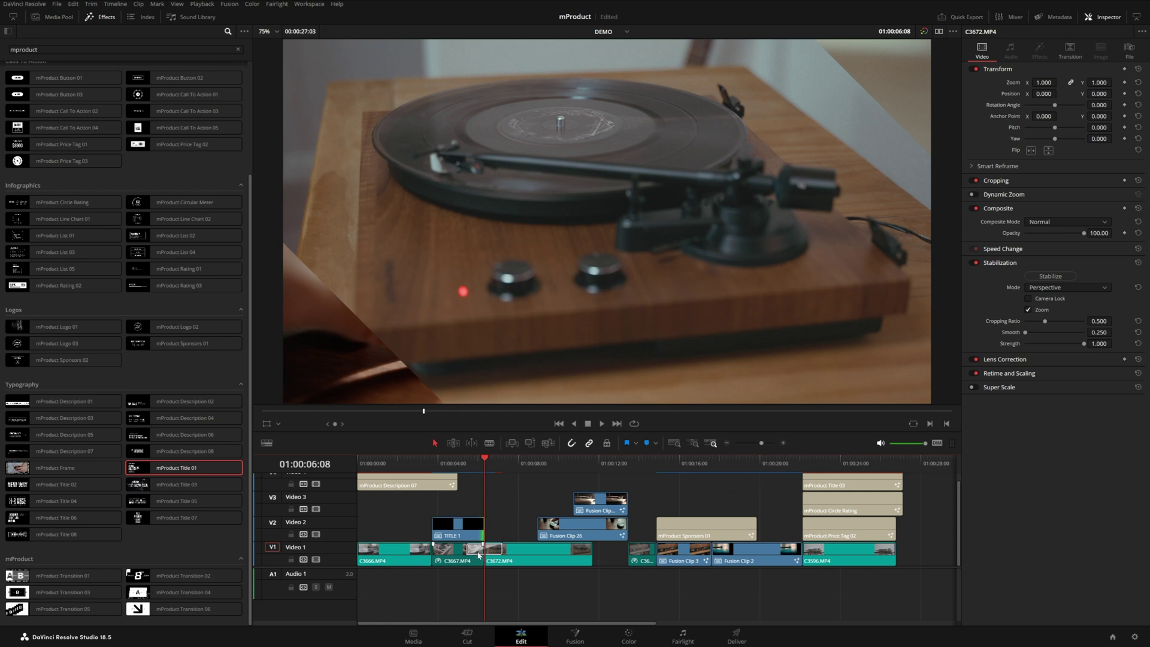
left_click(478, 553)
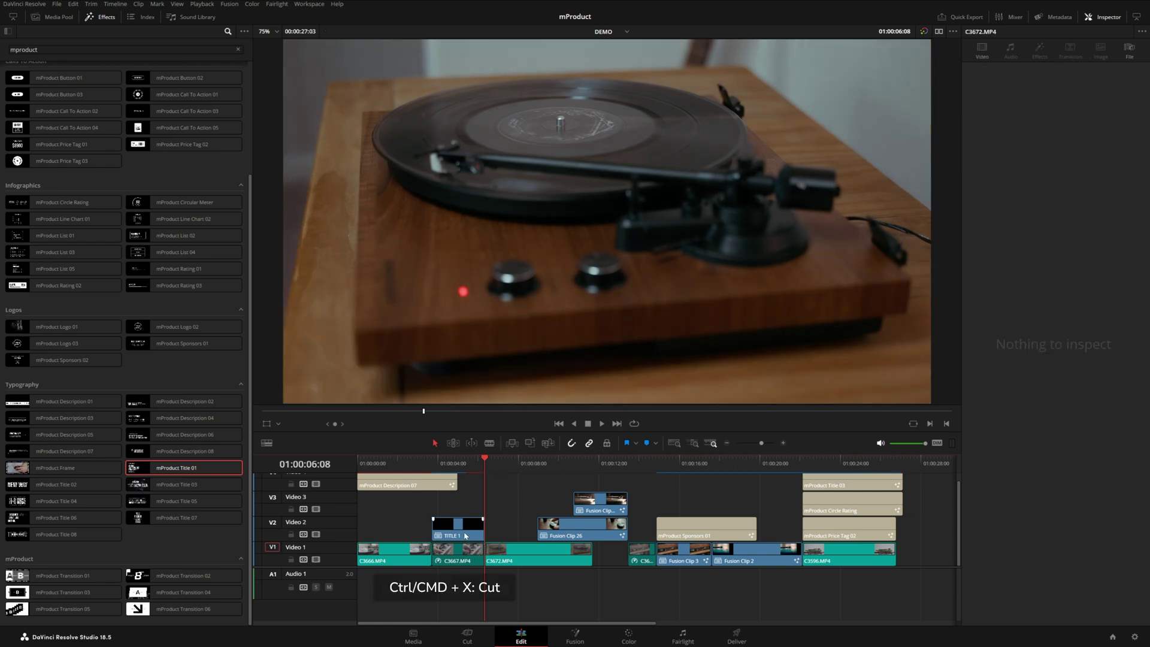
left_click(465, 536)
left_click_drag(465, 536, 467, 555)
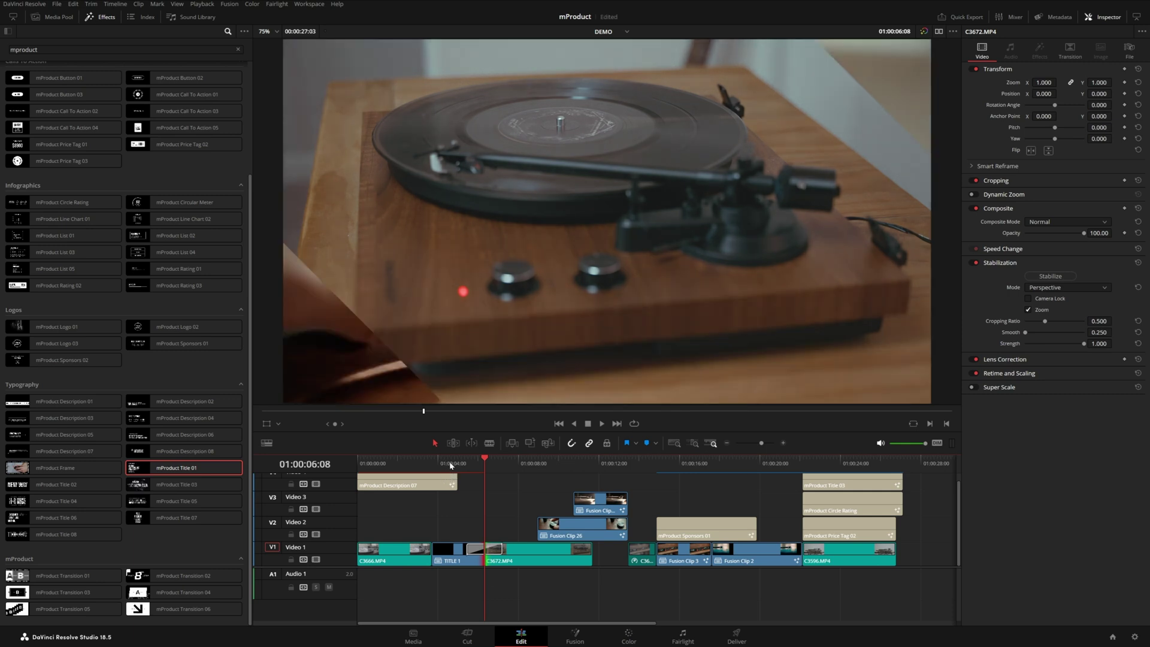
Play back and step through the arrow wipe over TITLE 1
left_click(451, 465)
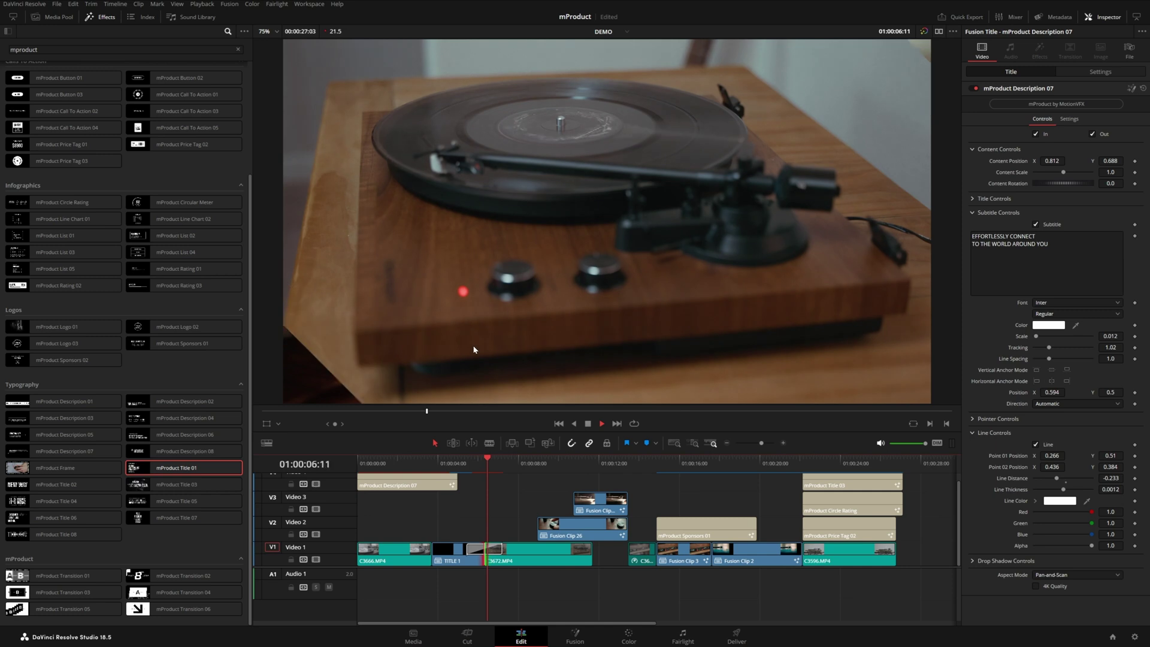
left_click(466, 462)
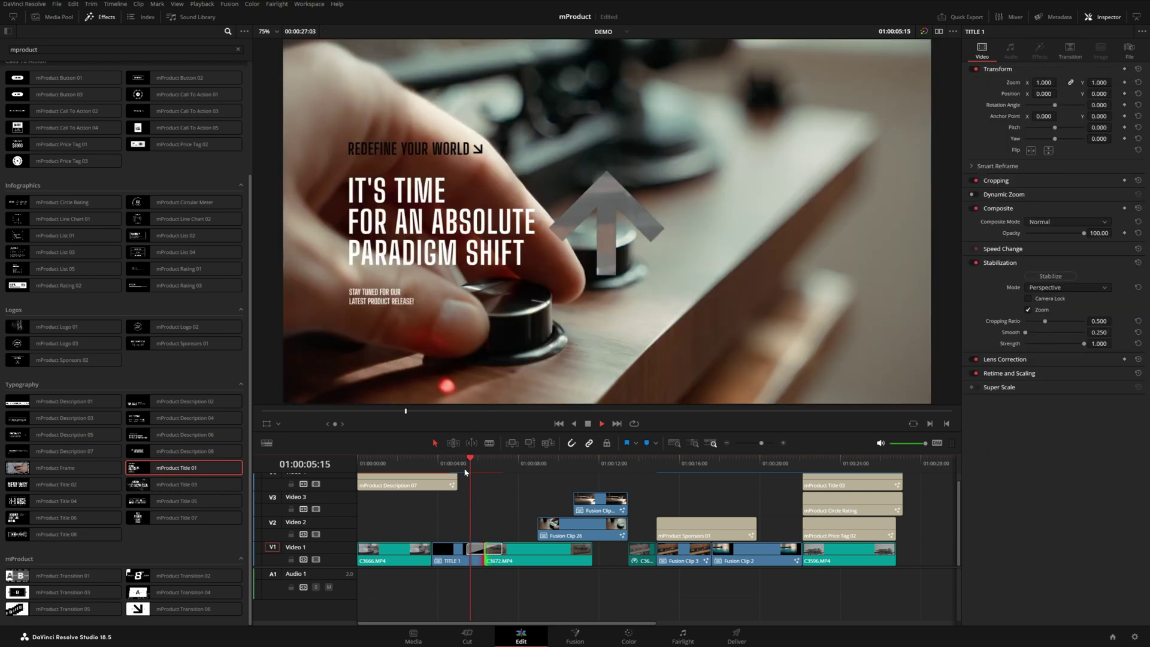
key("space")
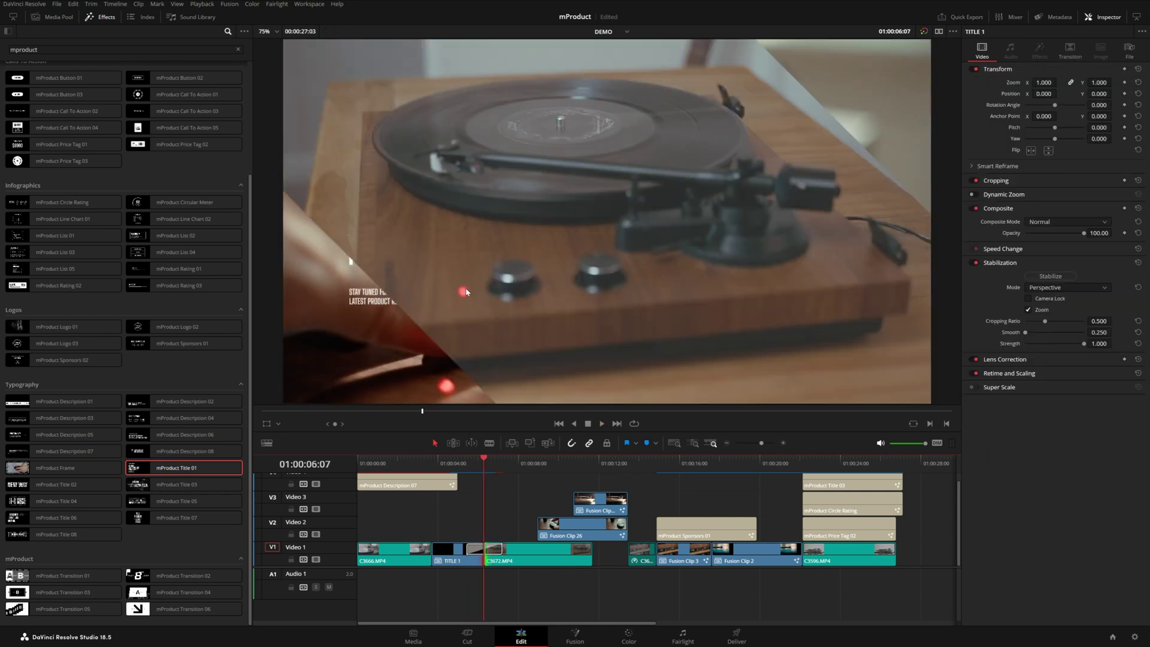
key("Left")
key("Left")
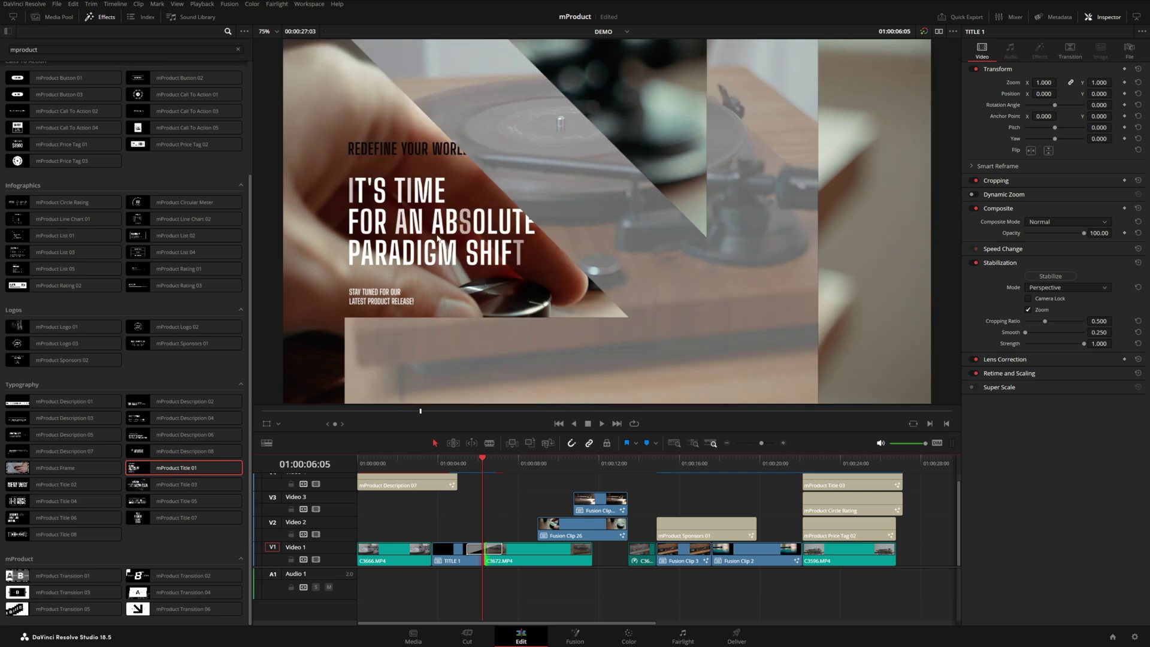
left_click(466, 470)
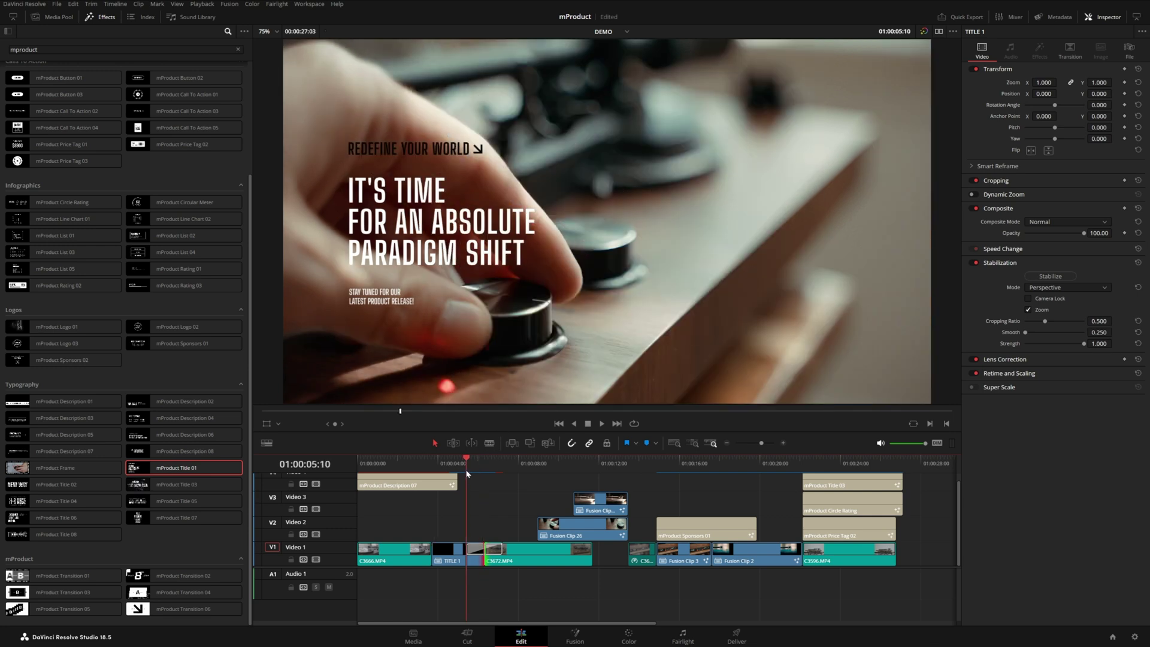
right_click(452, 559)
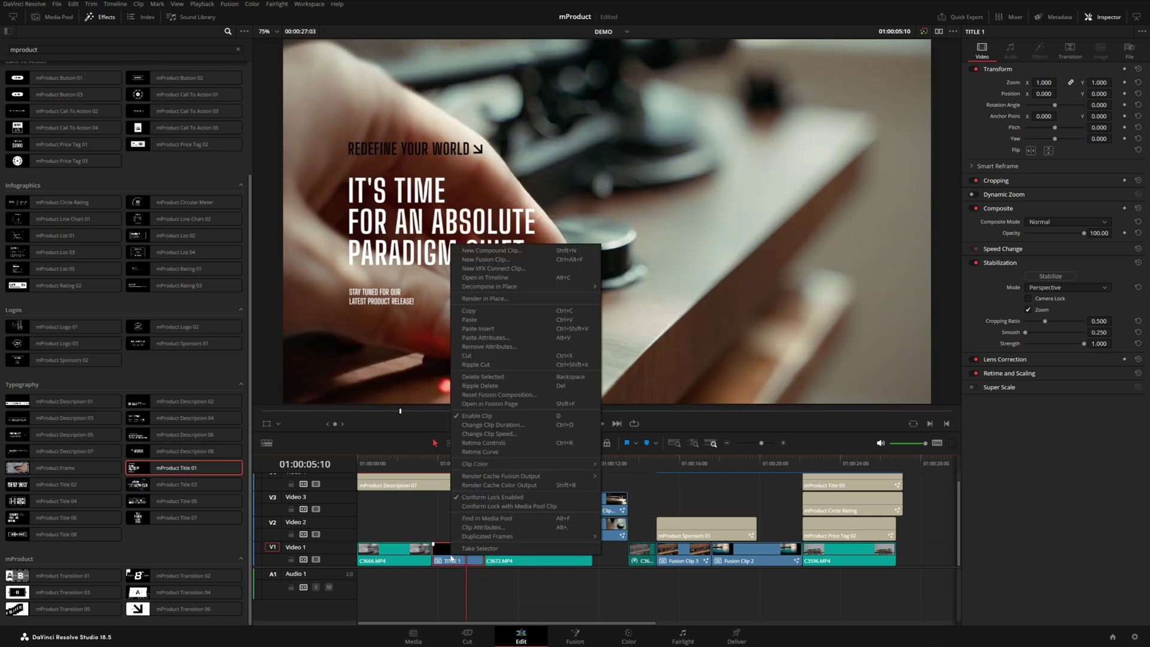
Open TITLE 1 in its own timeline and slide the title content right
left_click(484, 276)
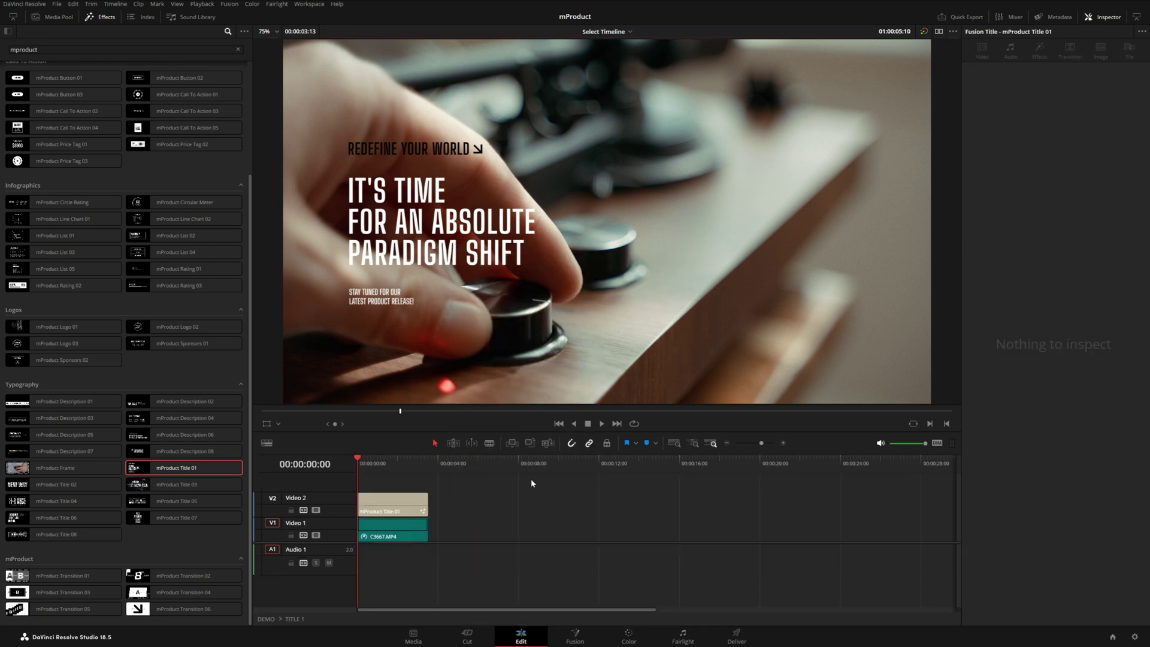
left_click(400, 516)
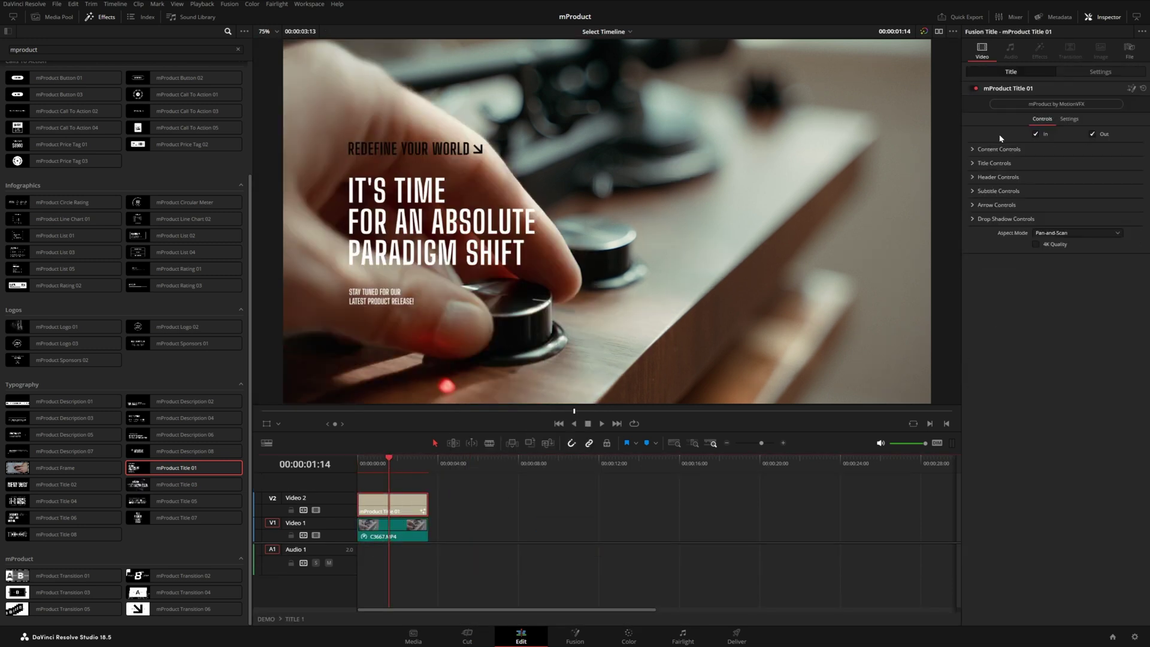
left_click(973, 150)
left_click_drag(1052, 160, 1087, 161)
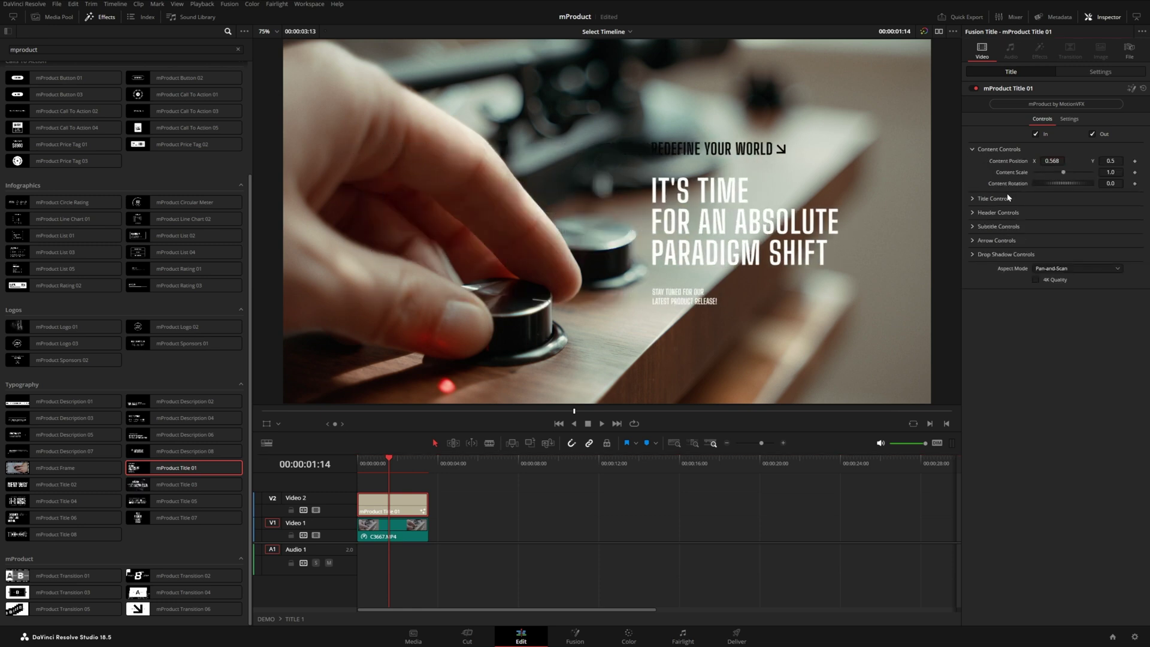
Set the title's Header Color to pure white
left_click(974, 213)
left_click(1049, 324)
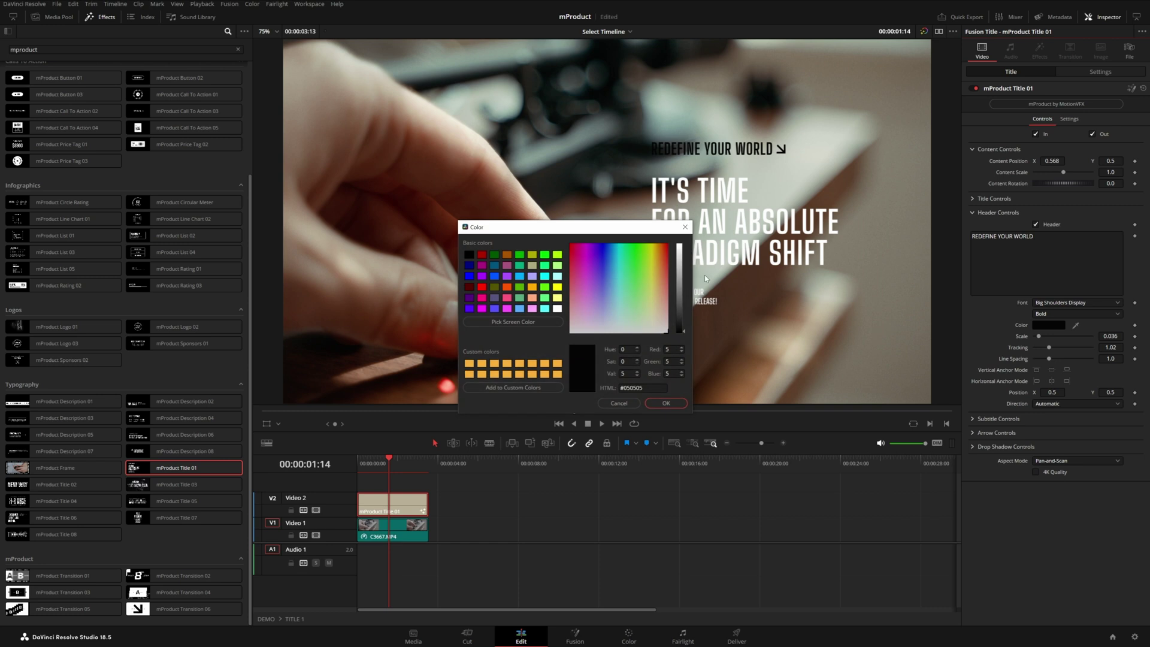
left_click(682, 247)
left_click(667, 404)
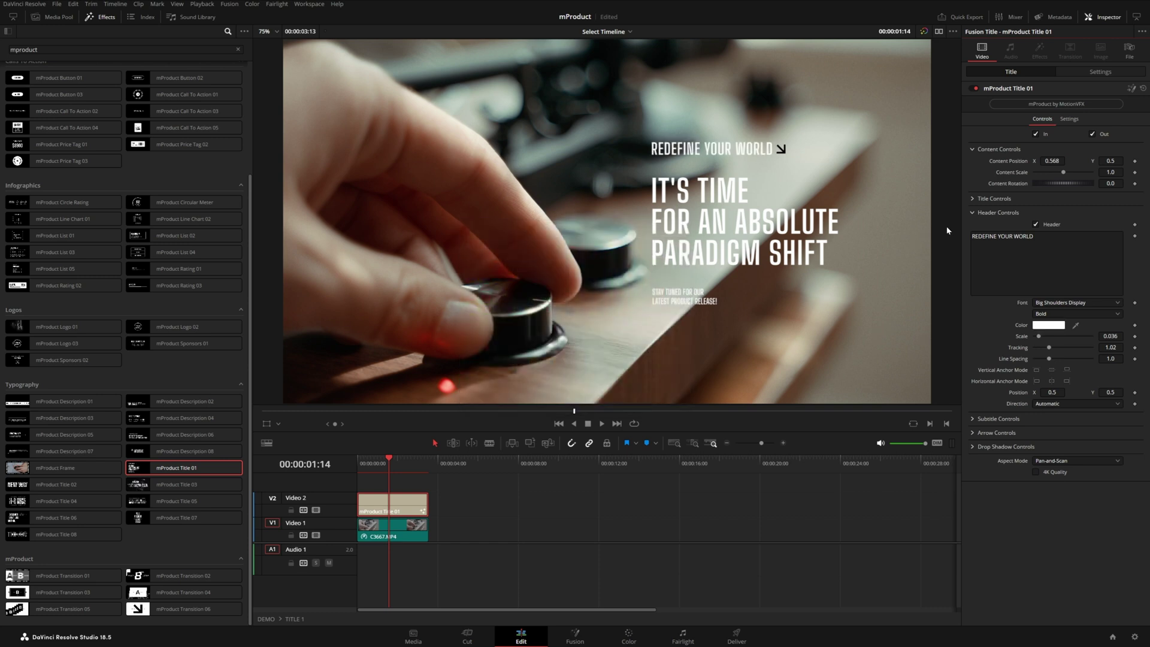
left_click(974, 212)
Make the arrow white and set Content Position Y to 0.6
left_click(978, 240)
left_click(1034, 272)
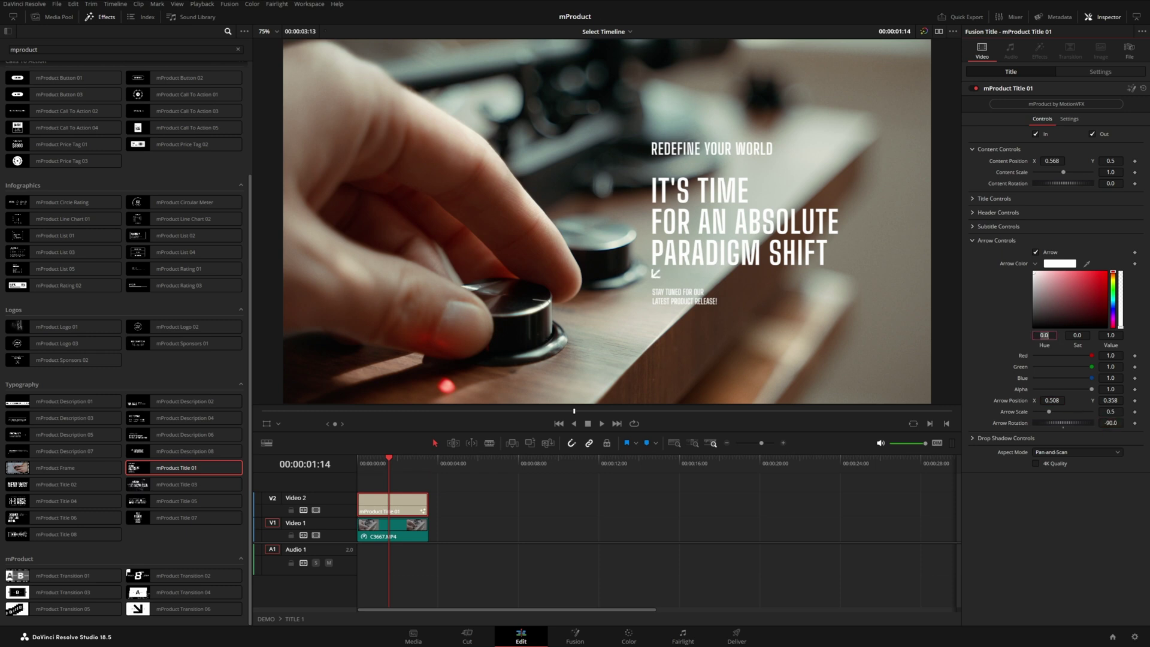
type("0.6")
key("Return")
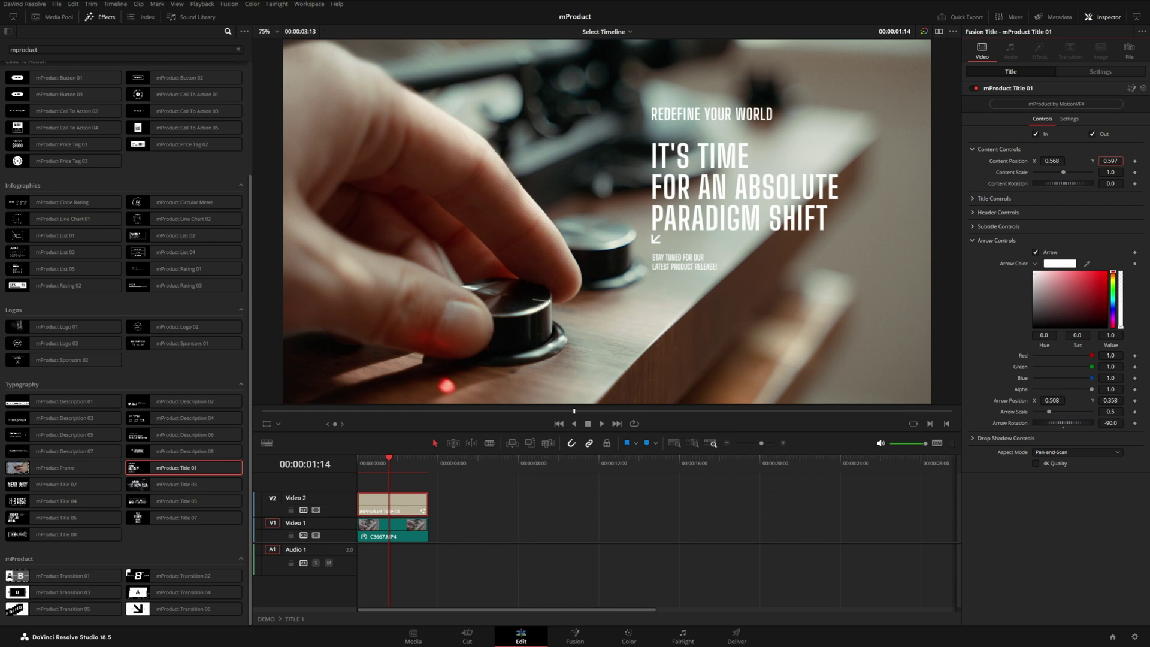